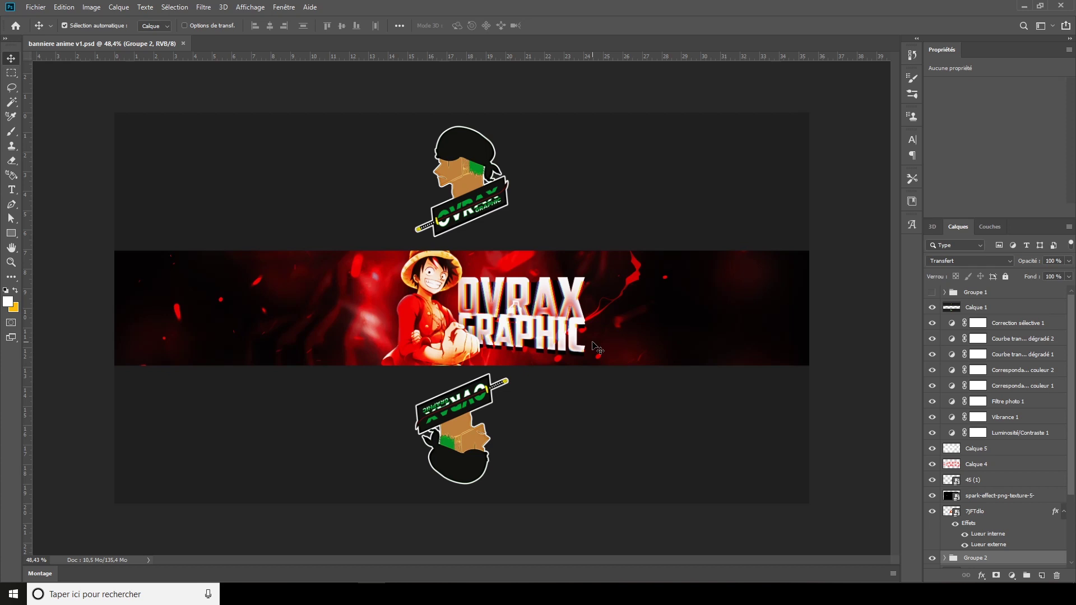
- Move Calque 2 below Calque 1 and browse to the one_piece folder to import an image
left_click(1041, 576)
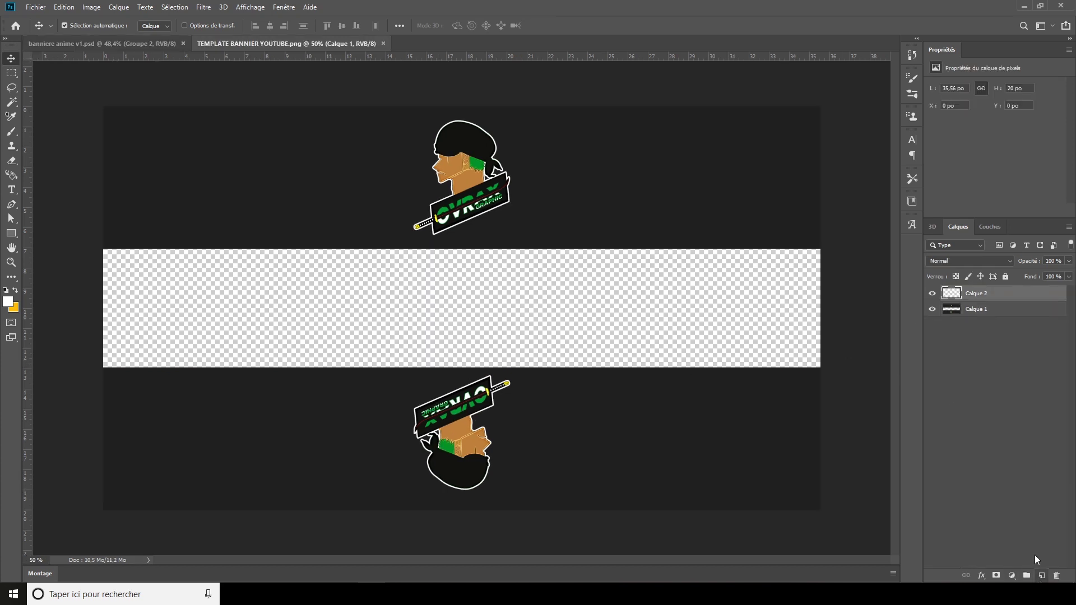
left_click_drag(1003, 293, 1010, 323)
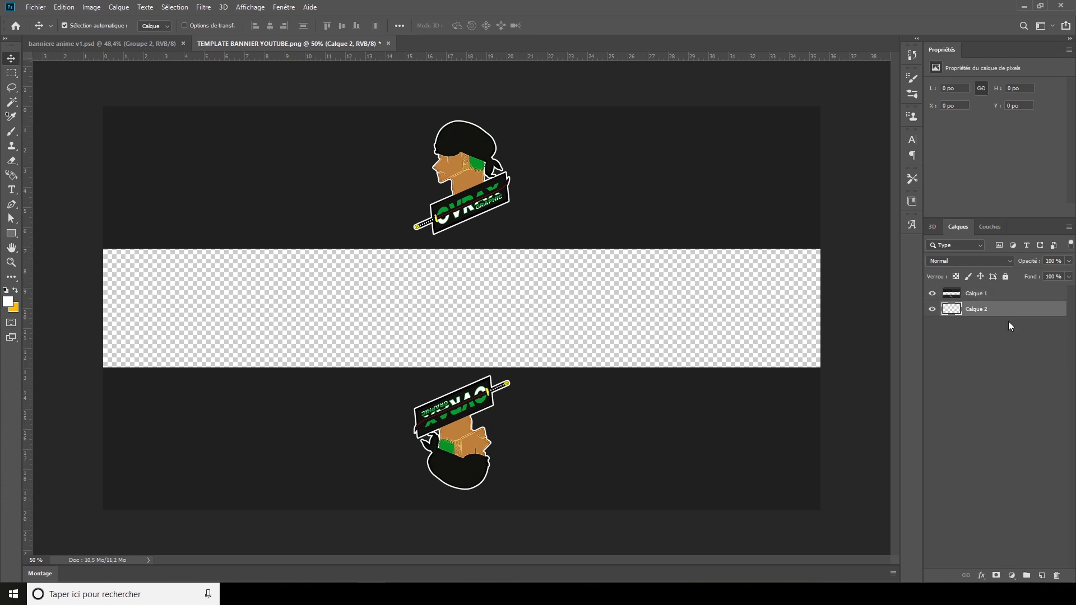
left_click(36, 6)
left_click(78, 218)
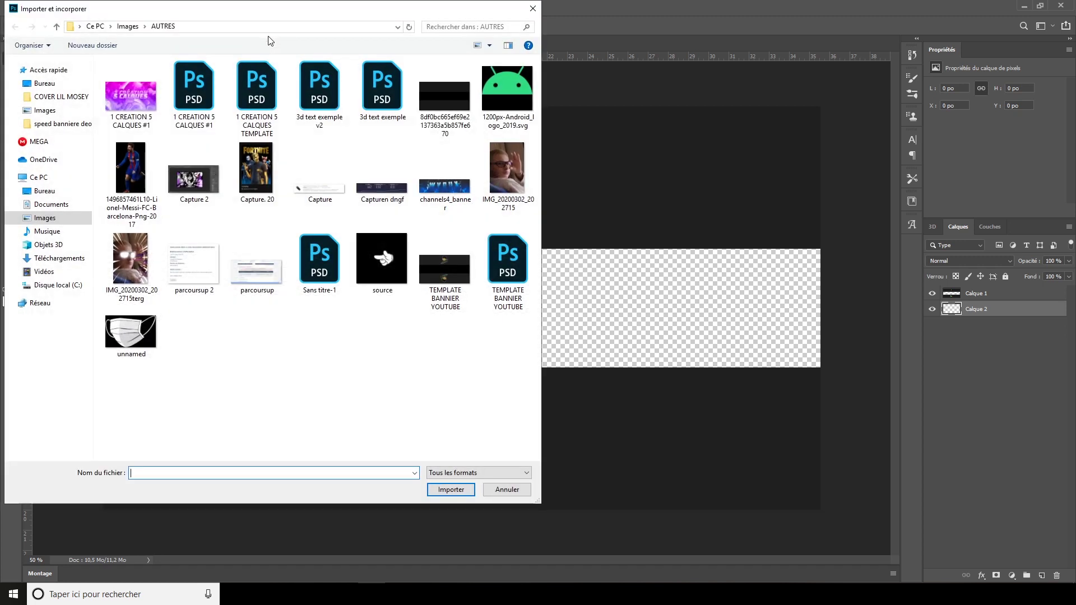
left_click(127, 26)
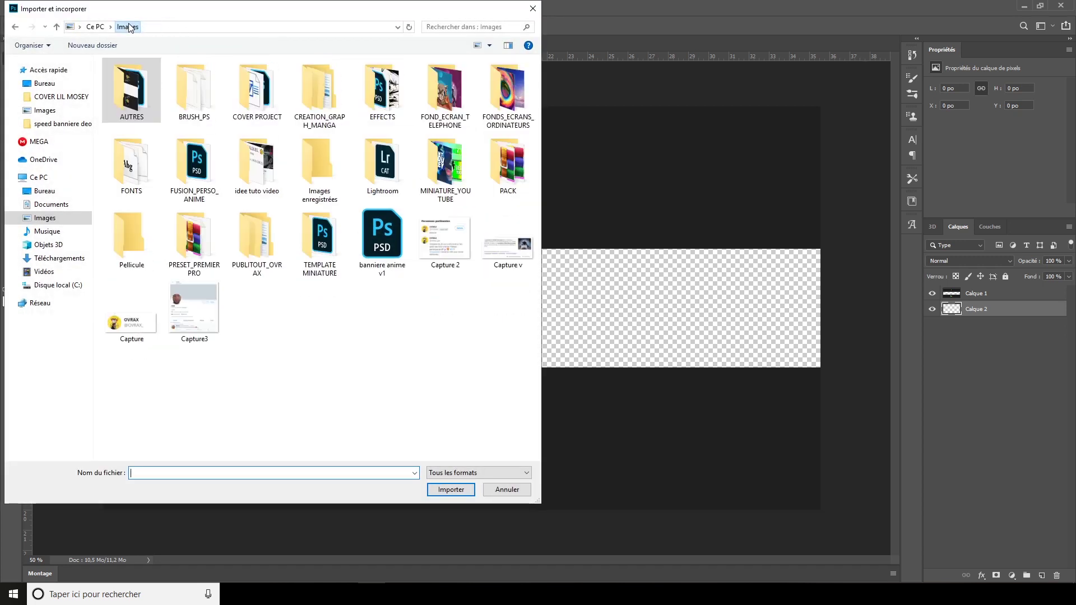
double_click(483, 84)
double_click(277, 88)
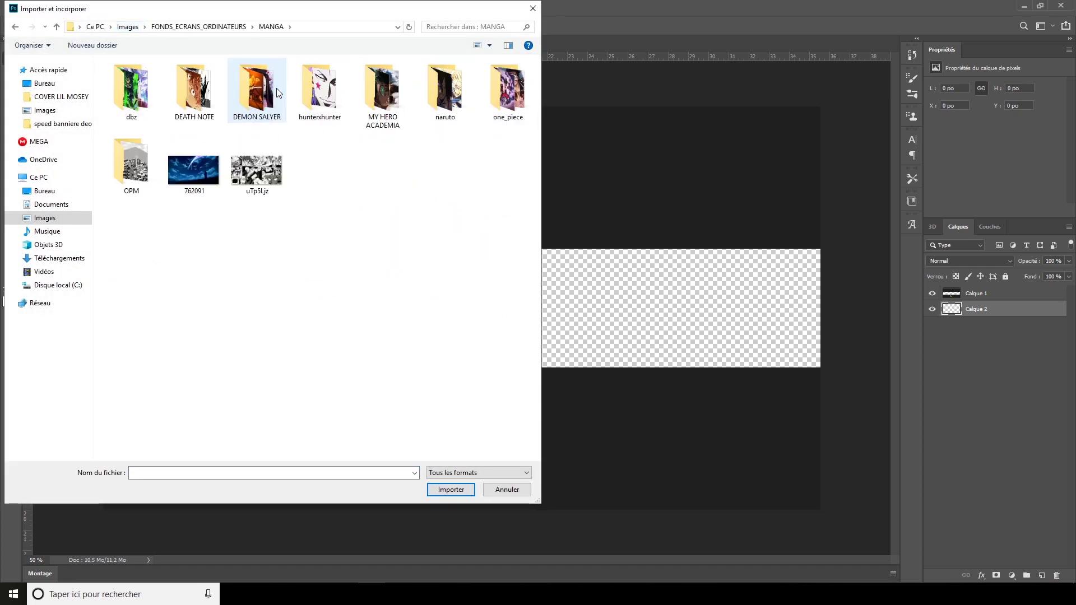
double_click(504, 93)
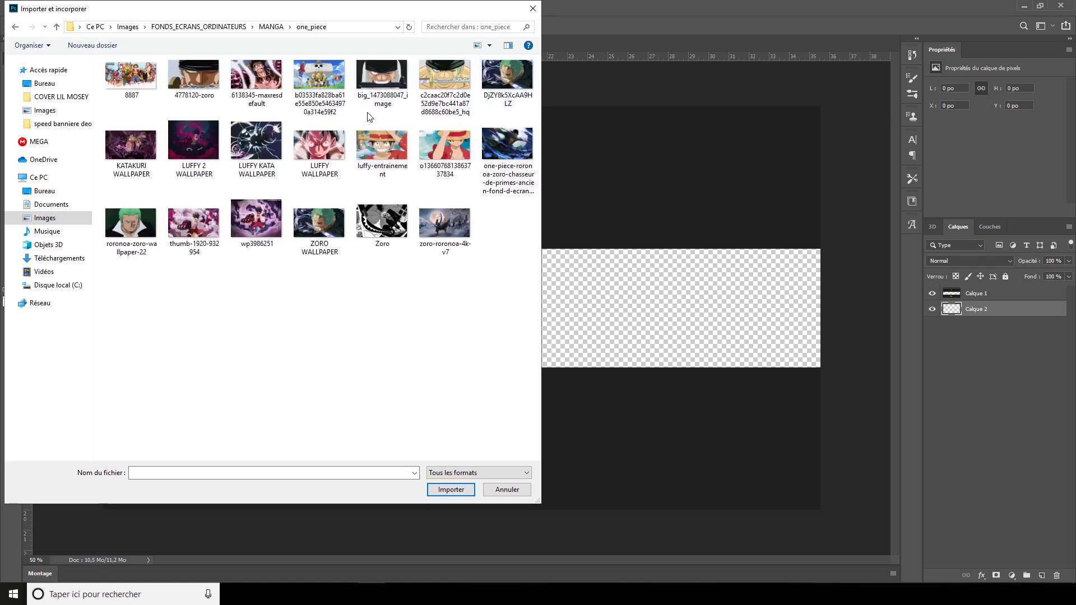
- Place LUFFY 2 WALLPAPER and scale it to about 253% across the banner
left_click(187, 155)
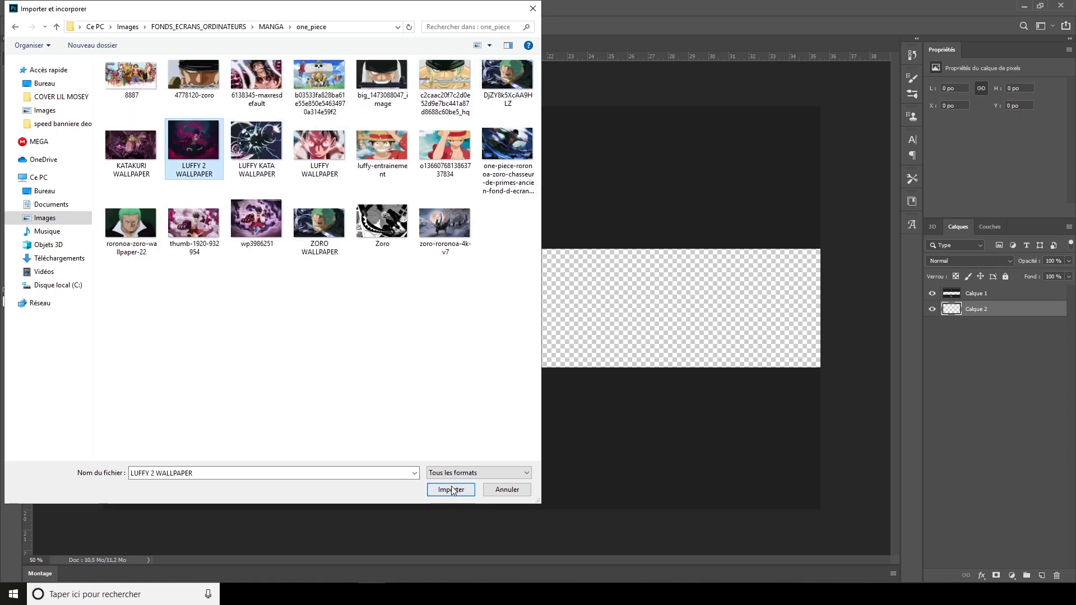
left_click(452, 489)
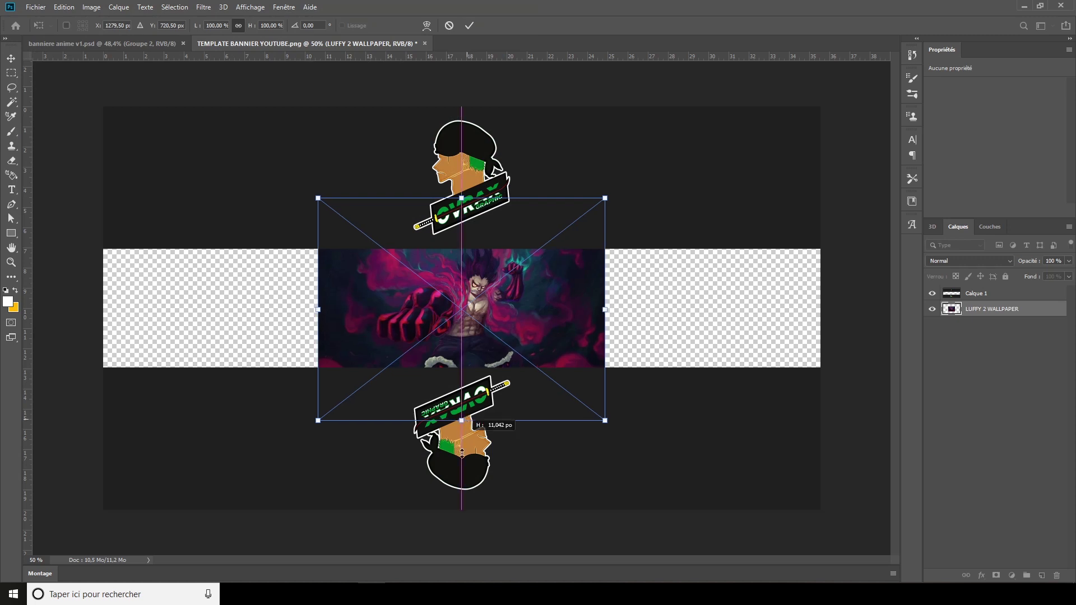
left_click_drag(461, 453, 480, 40)
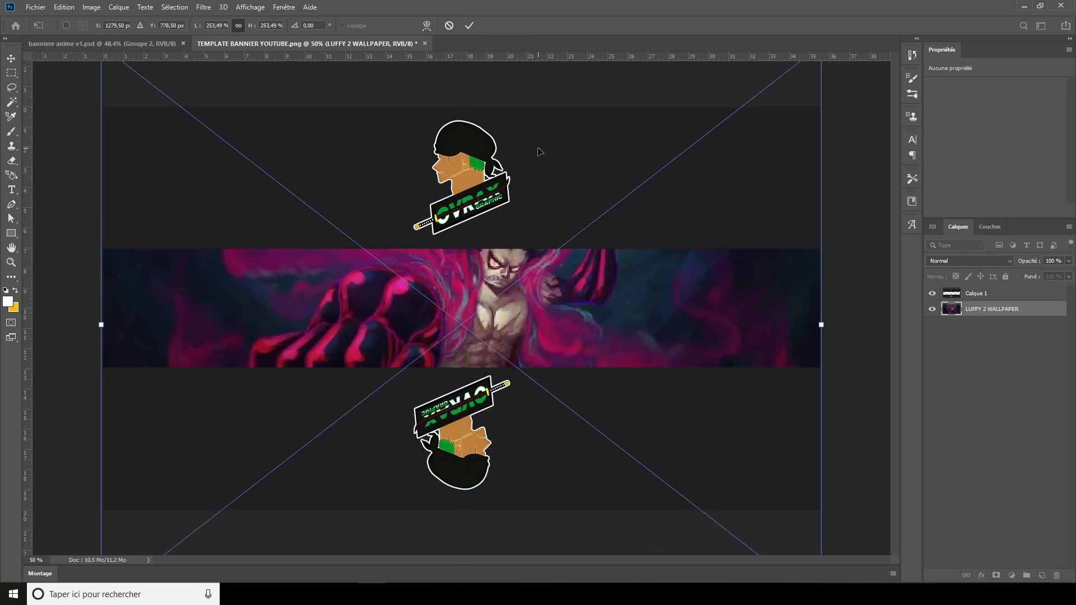
key("Return")
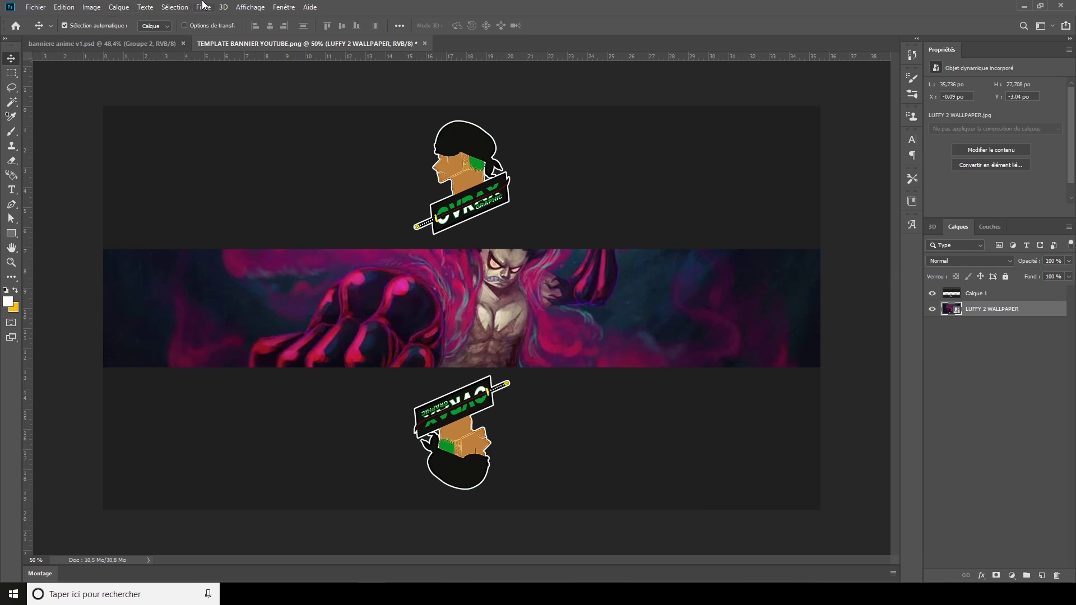
- Apply a 4,5 pixel Gaussian blur to the wallpaper
left_click(203, 5)
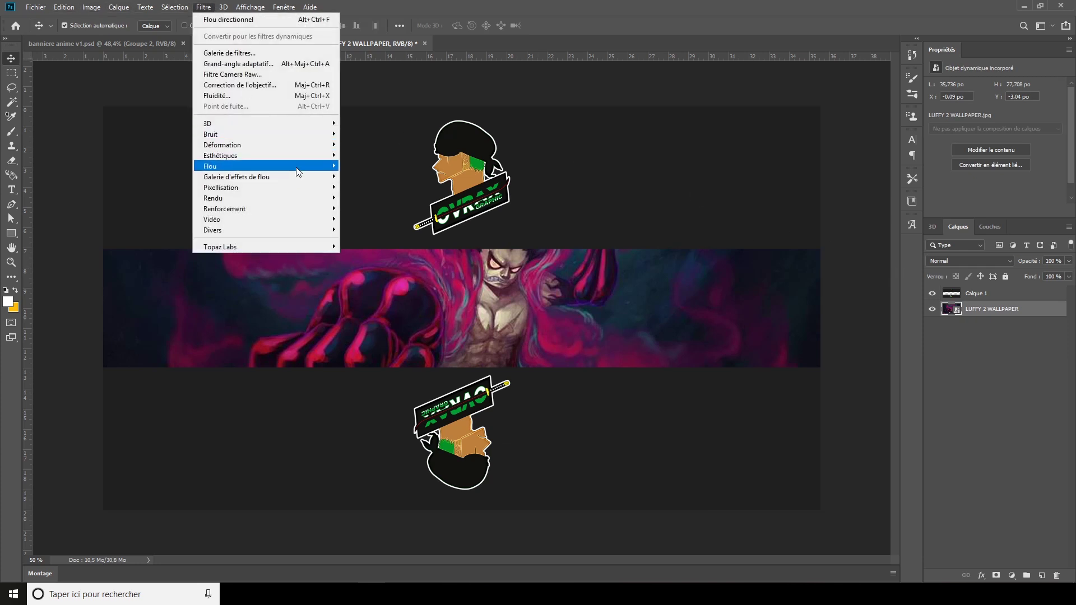
mouse_move(252, 165)
left_click(370, 218)
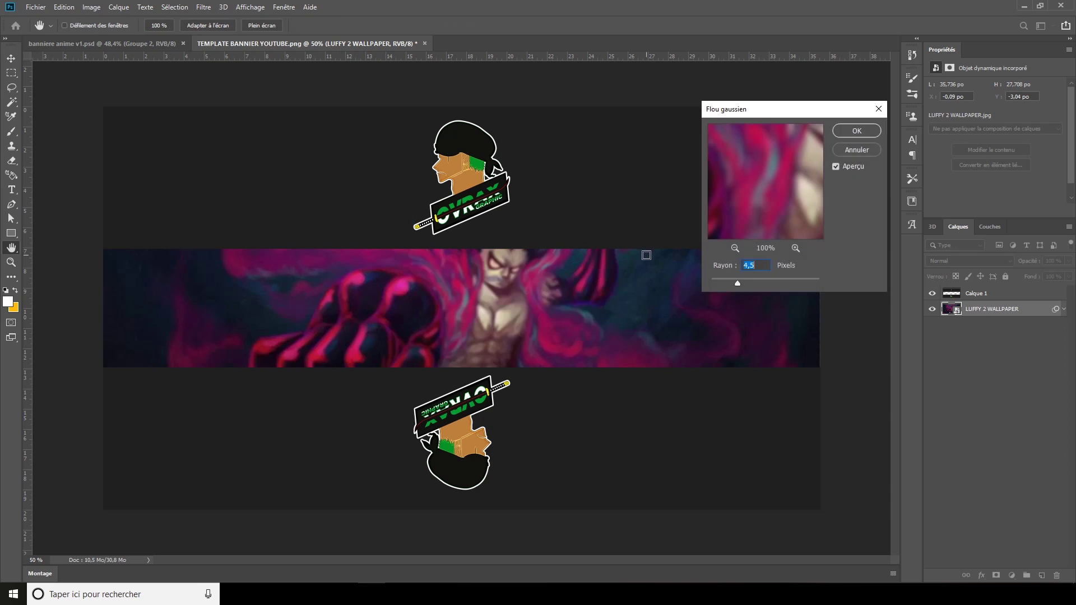
left_click(843, 130)
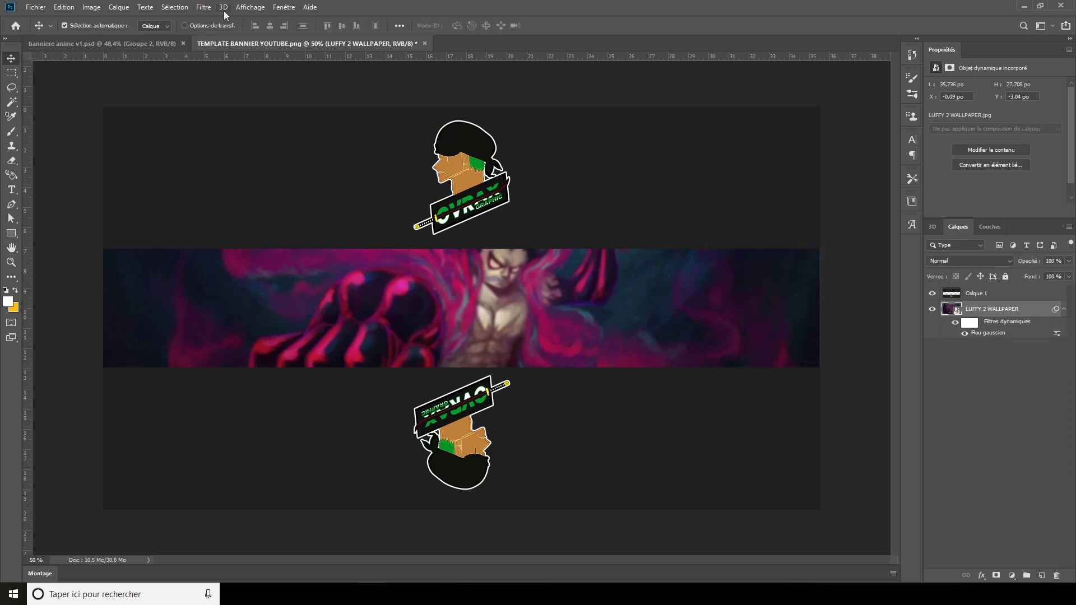
- Add a vertical motion blur at 90° angle, distance 29
left_click(202, 6)
mouse_move(252, 166)
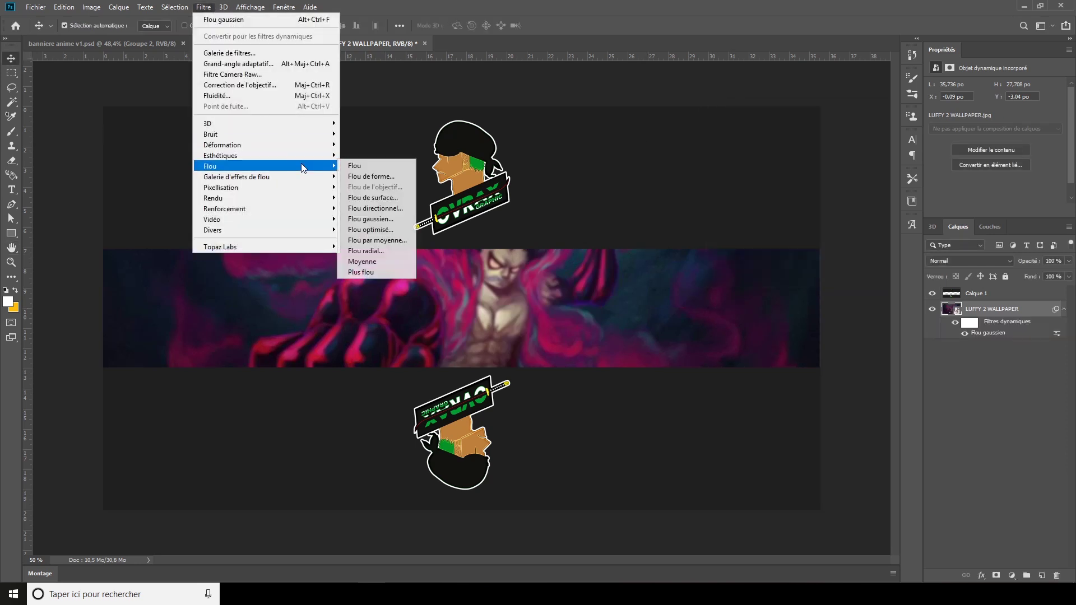
left_click(375, 213)
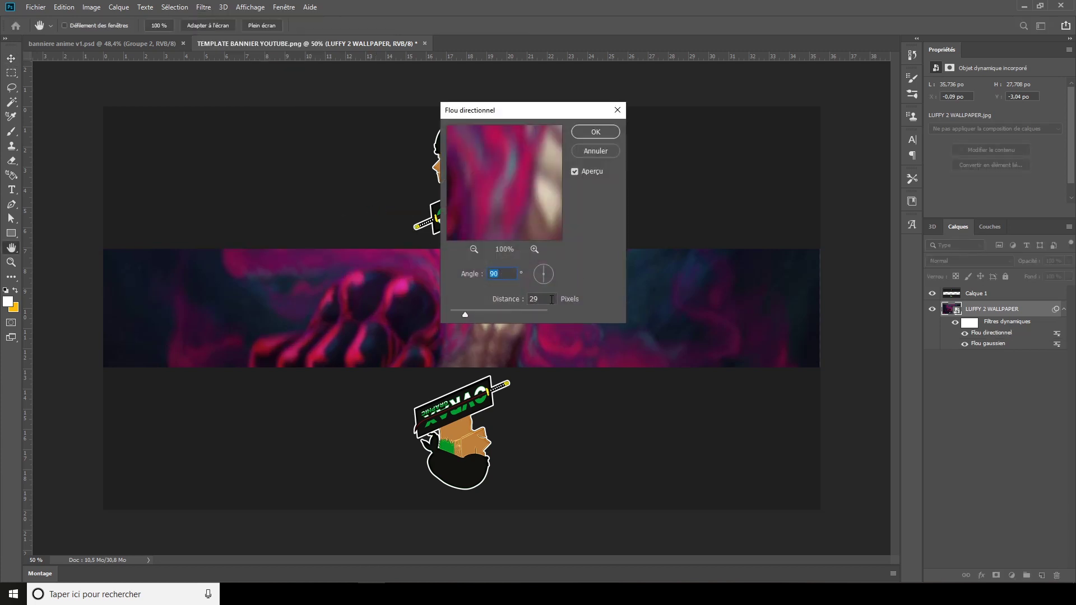
left_click(581, 131)
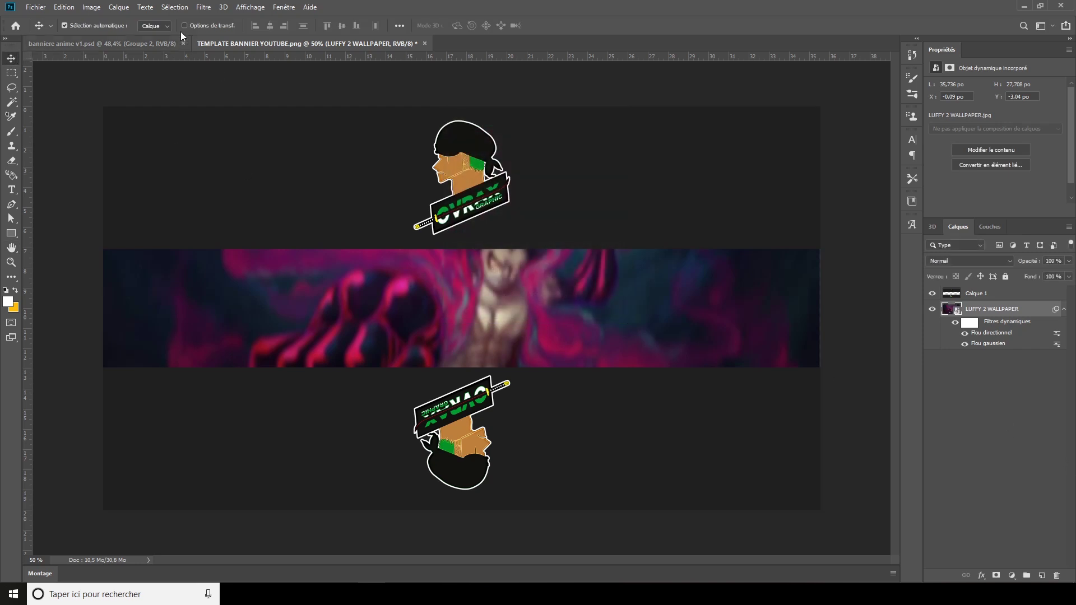
left_click(92, 7)
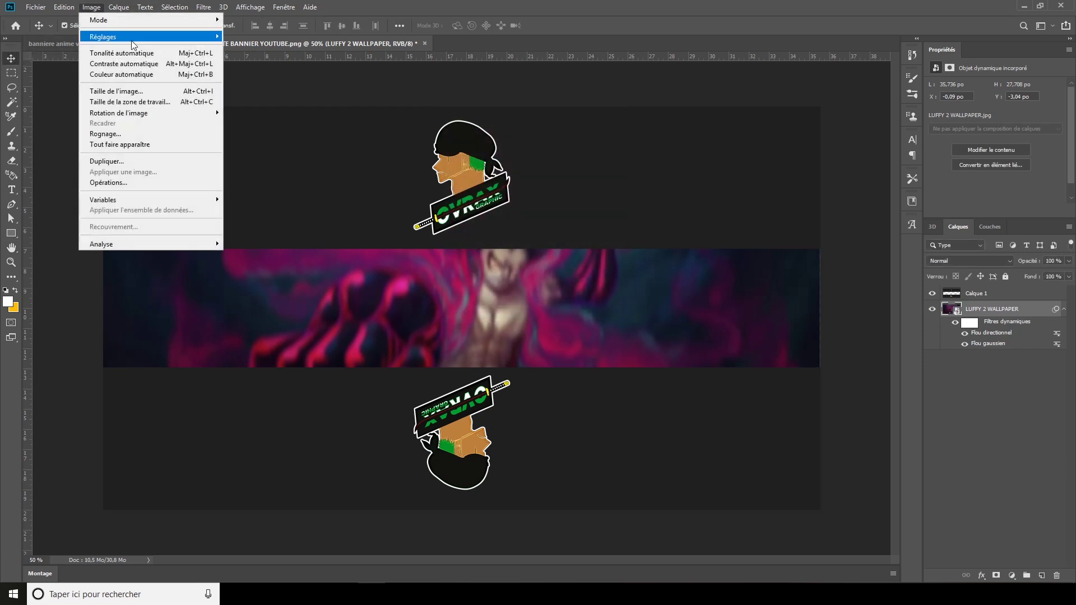
- Make the wallpaper black and white and add a red solid-colour fill in Couleur mode
mouse_move(102, 37)
left_click(264, 115)
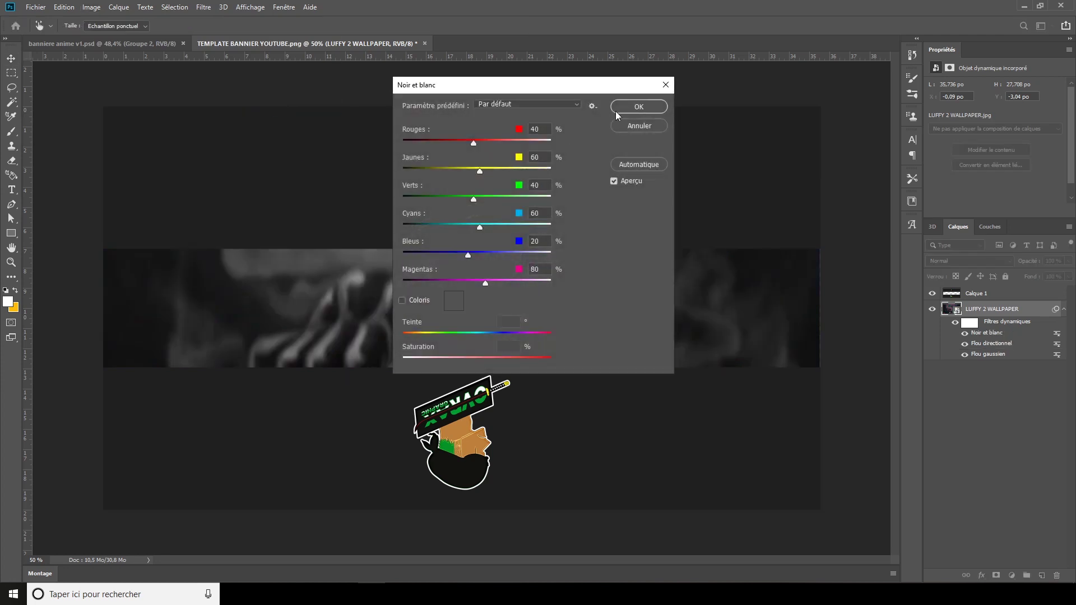
left_click(617, 107)
left_click(1012, 575)
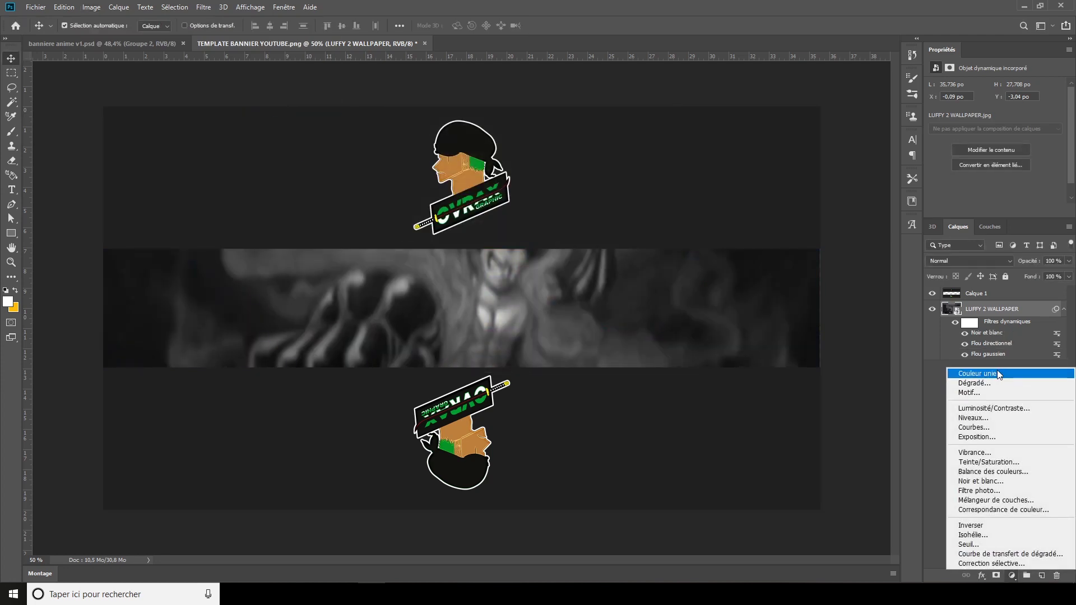
left_click(998, 375)
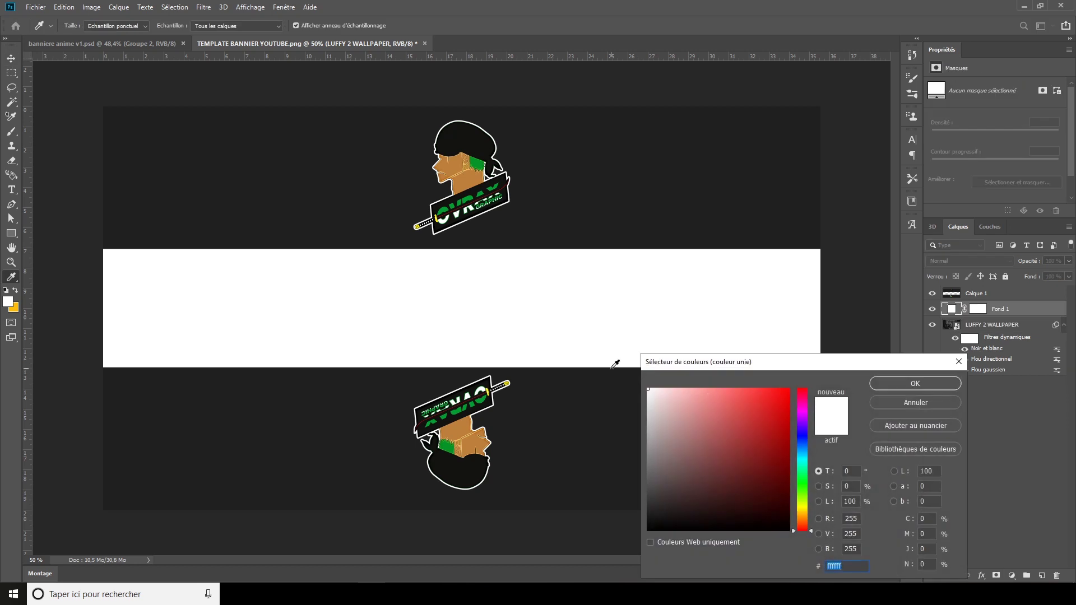
left_click(775, 403)
left_click(915, 383)
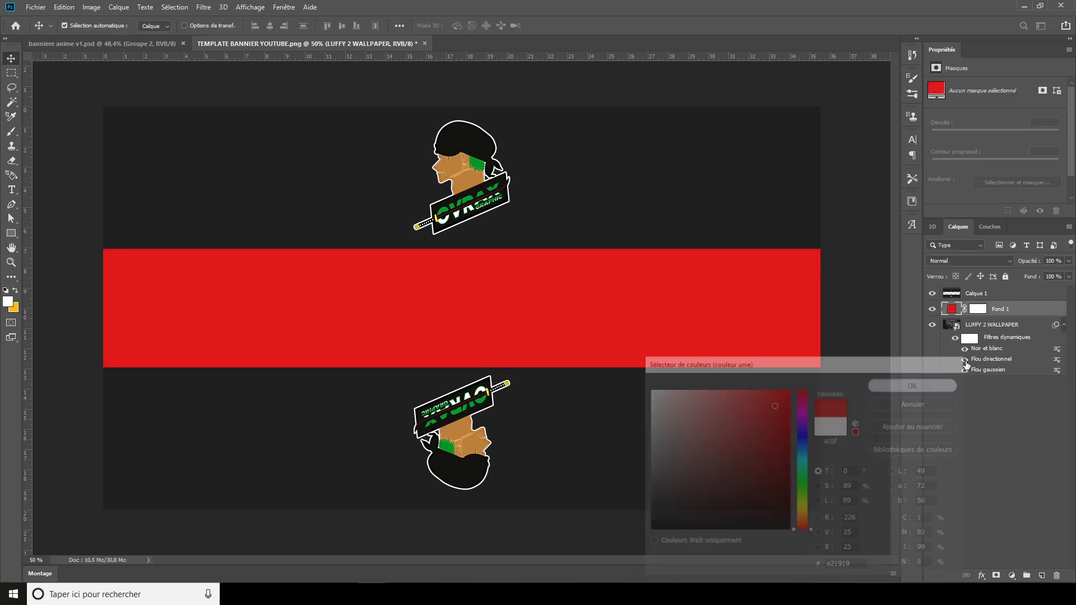
left_click(992, 262)
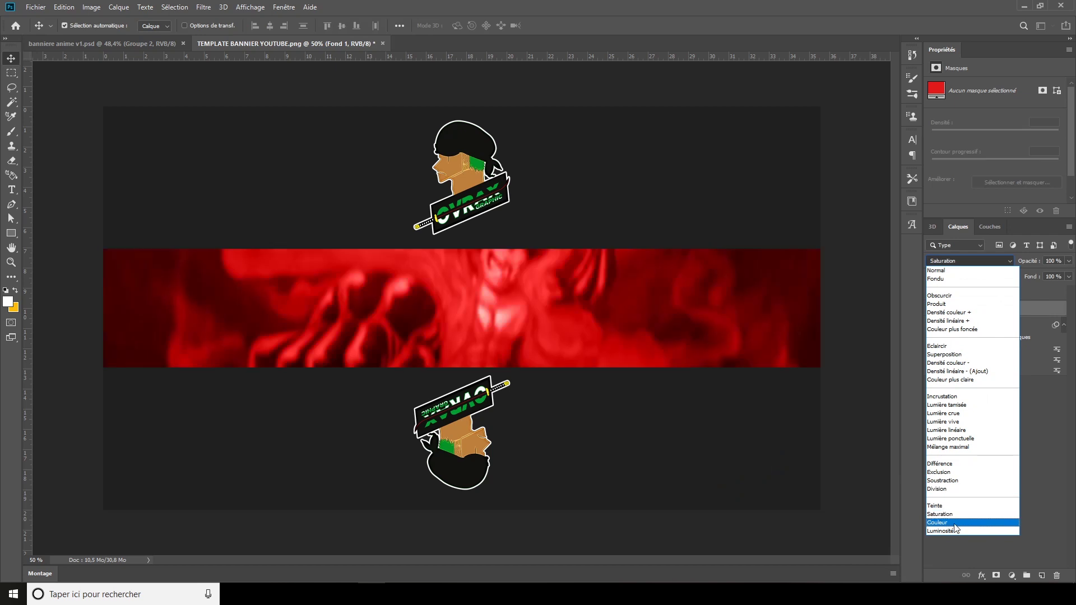
left_click(953, 526)
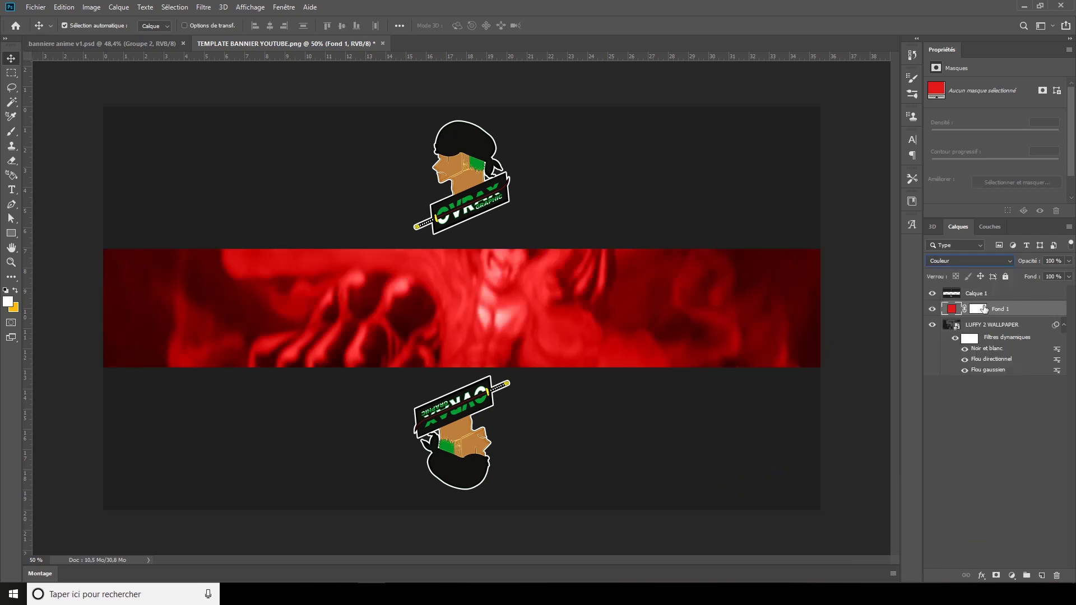
- Add a black solid-colour fill layer at 82% opacity
left_click(1012, 575)
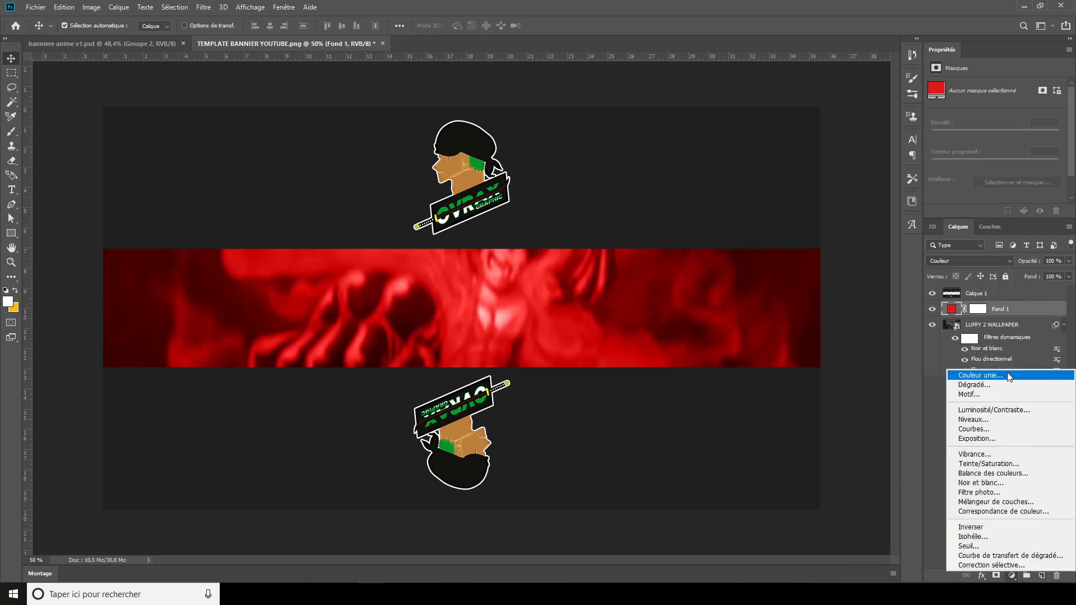
left_click(981, 375)
left_click_drag(687, 478, 652, 529)
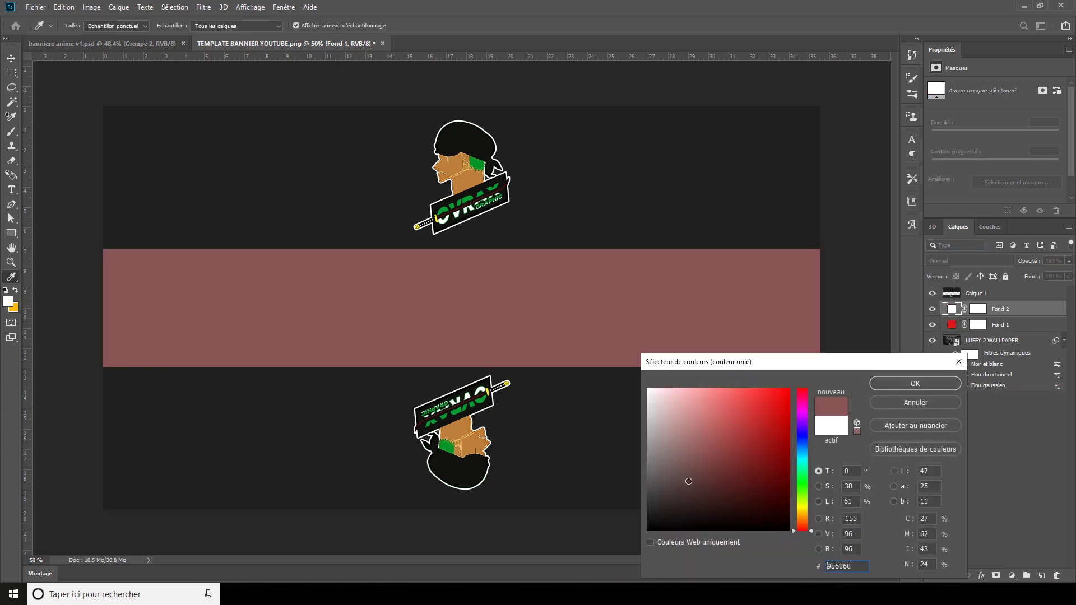
left_click(911, 386)
left_click(1068, 261)
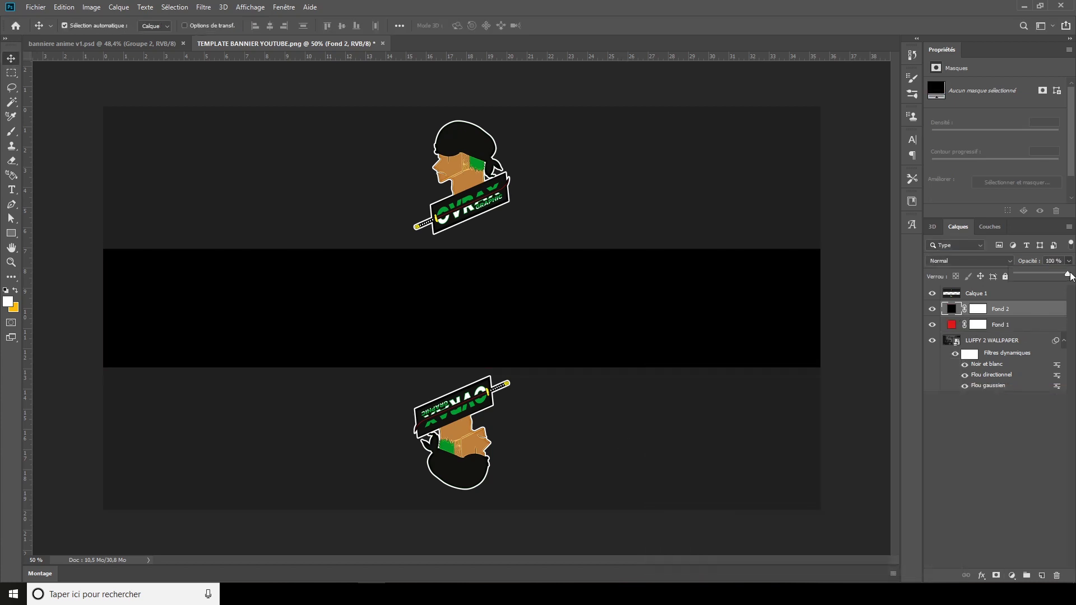
mouse_move(1068, 275)
left_mouse_down()
mouse_move(1033, 279)
mouse_move(1061, 281)
left_mouse_up()
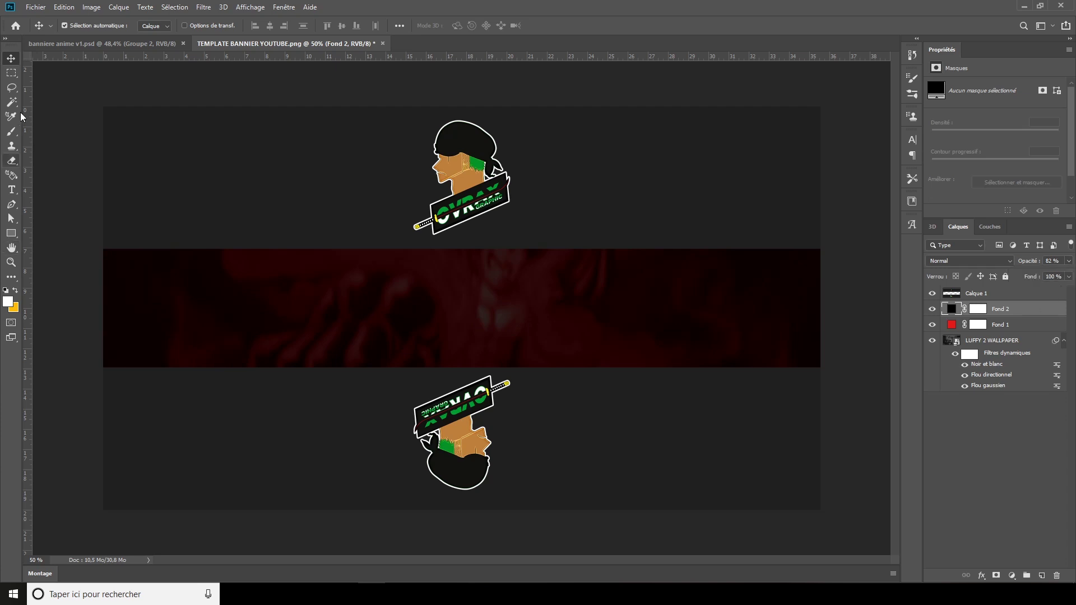
left_click(36, 7)
- Embed a Luffy render from the RENDERS folder, scaled to about 122.66% and centred
left_click(84, 218)
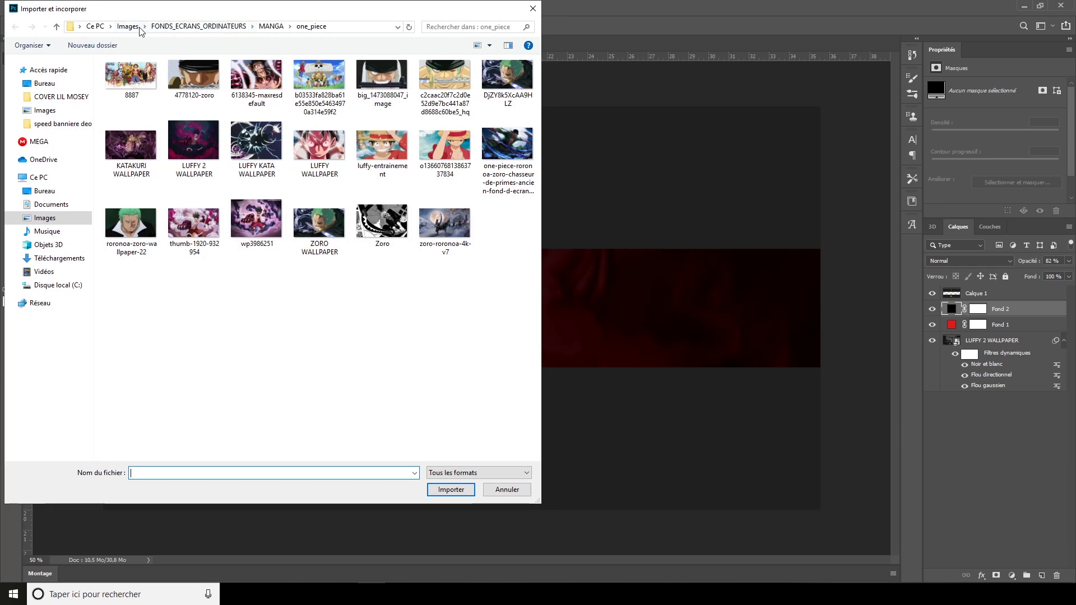
left_click(128, 26)
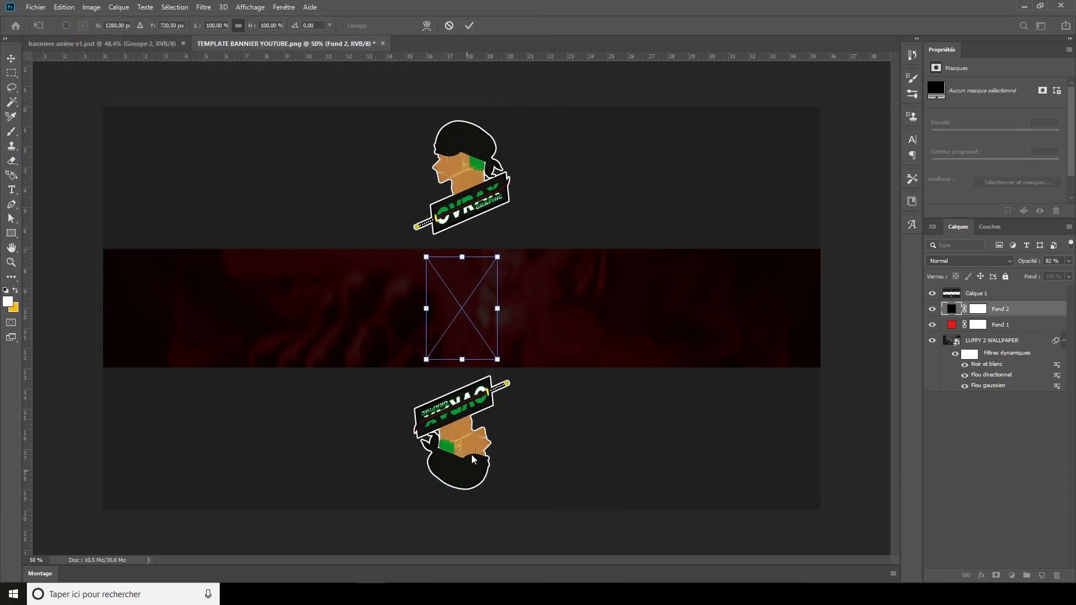
mouse_move(497, 307)
left_mouse_down()
mouse_move(514, 307)
mouse_move(474, 319)
left_mouse_up()
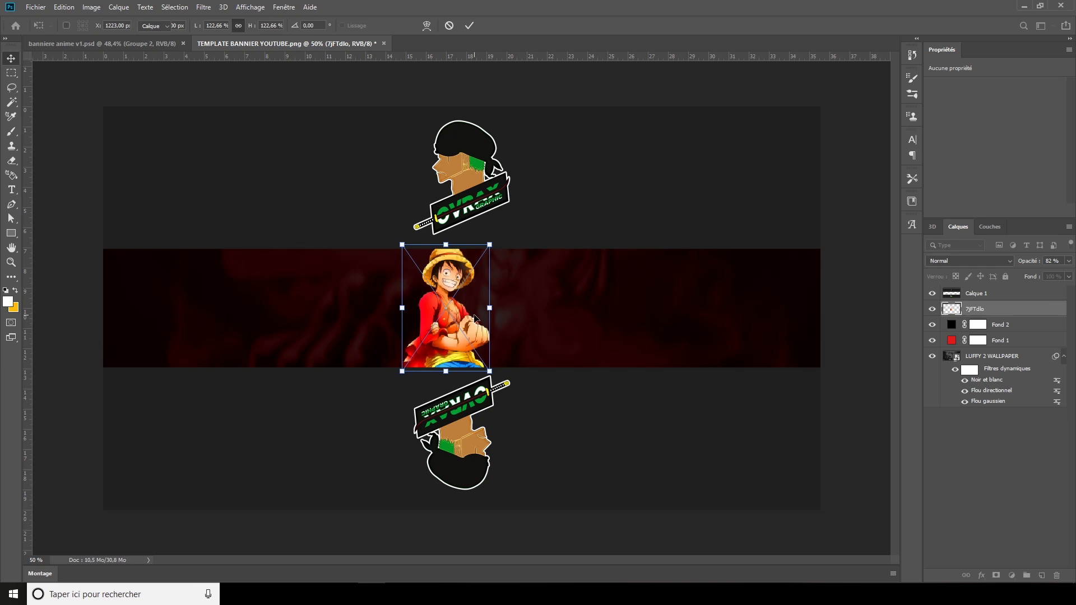
key("Return")
scroll(492, 312, "up", 2)
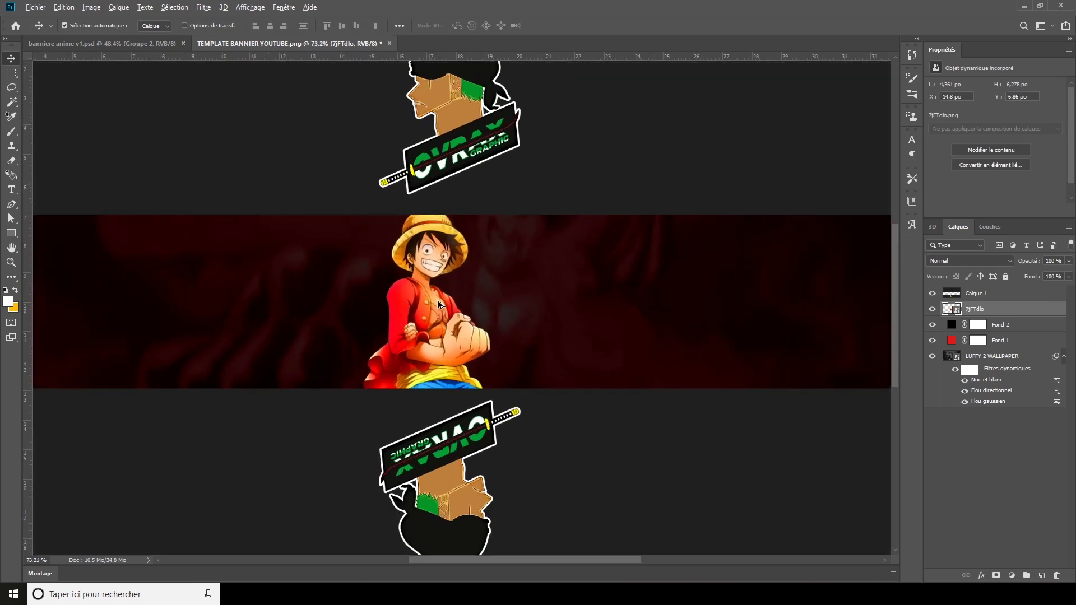
scroll(438, 304, "down", 1)
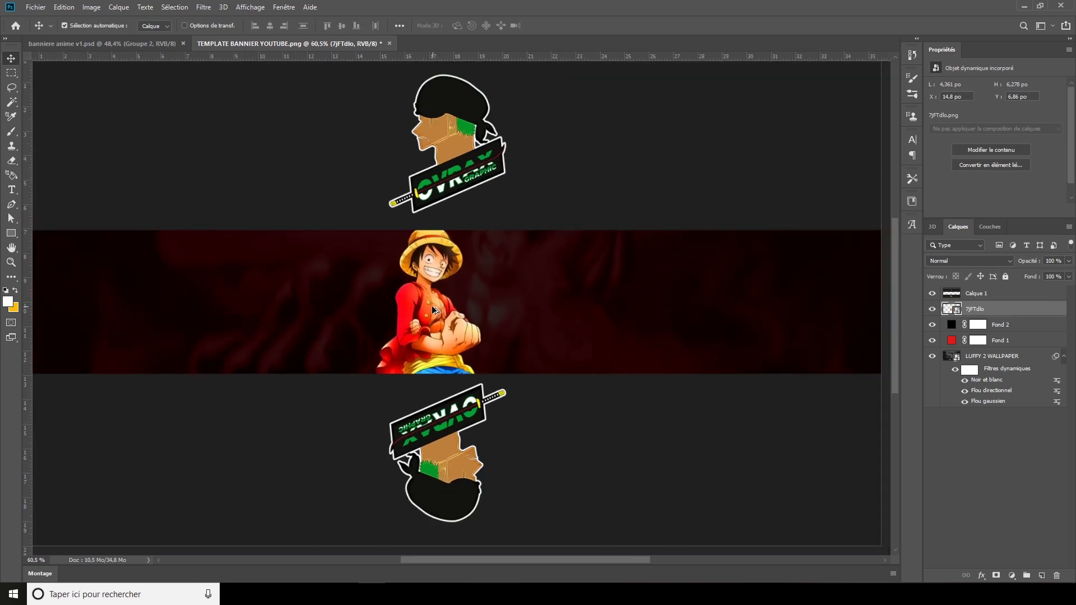
- Give the 7jFTdlo Luffy layer a black 84 px outer glow and a white 21 px inner glow
right_click(1037, 311)
left_click(957, 122)
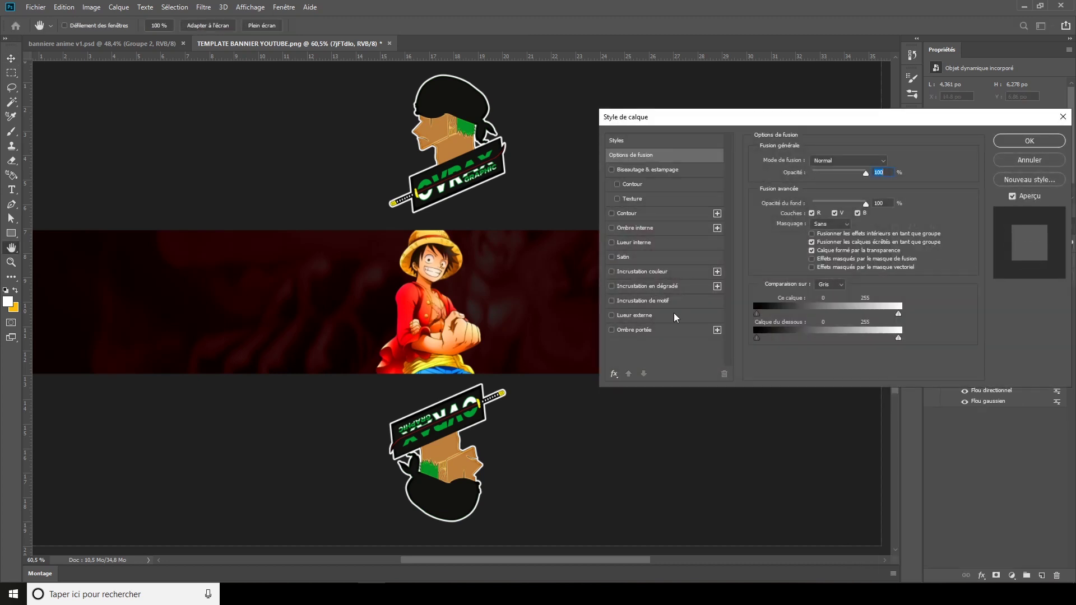
left_click(673, 316)
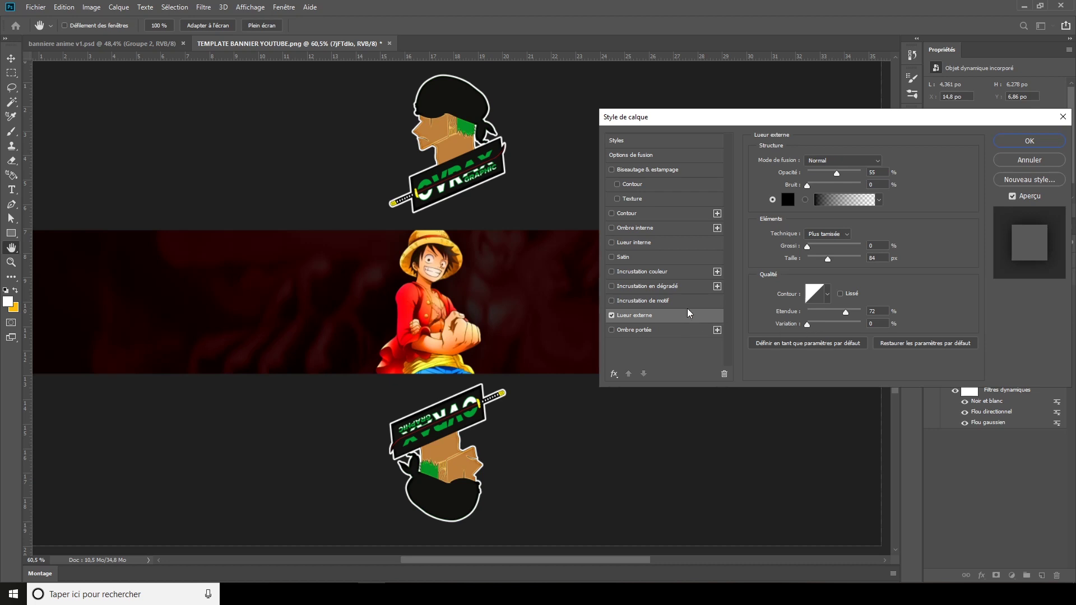
left_click(676, 242)
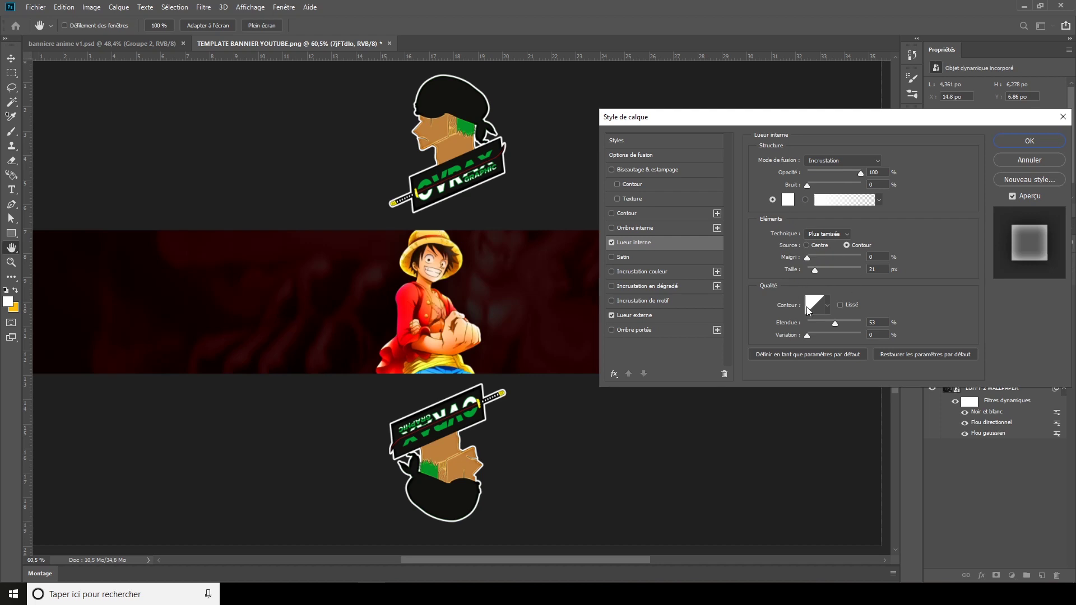
left_click(1029, 140)
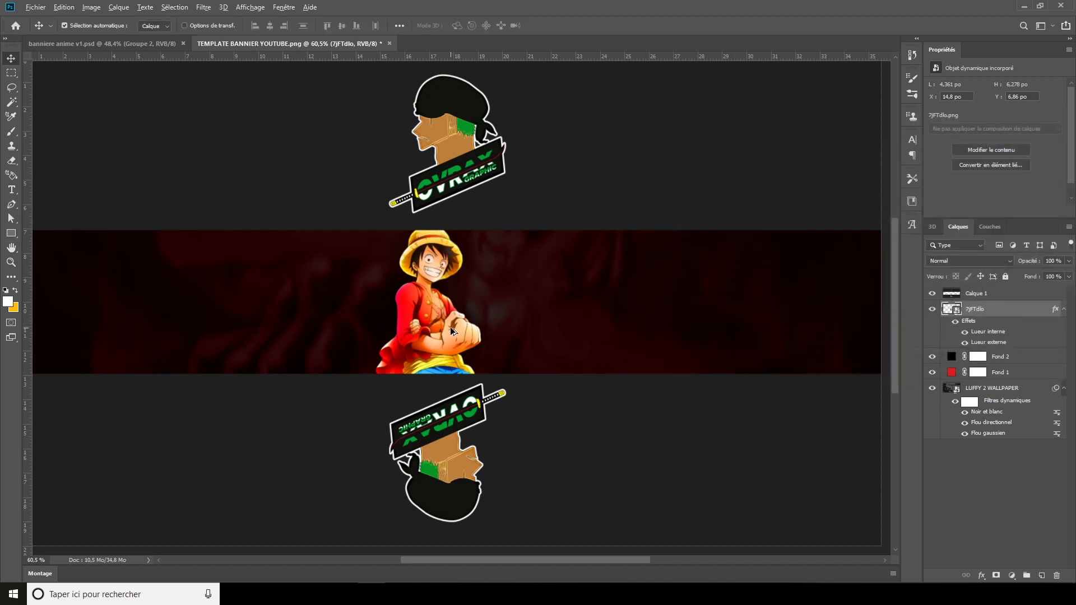
key("ctrl+0")
- Type white OVRAX text right of Luffy and scale it up to about 225 pt
scroll(453, 334, "up", 1)
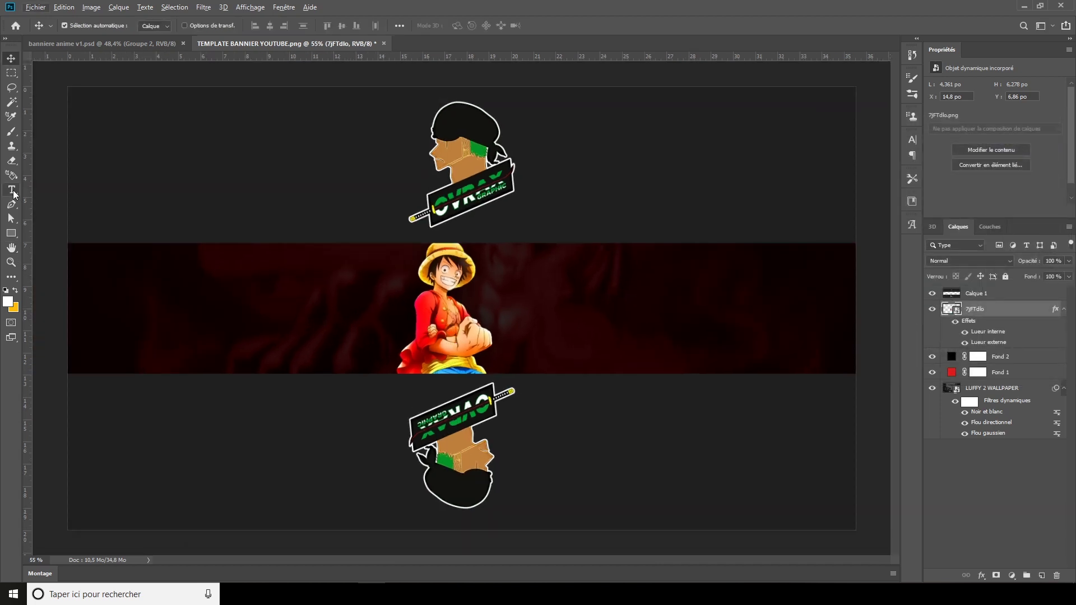
key("t")
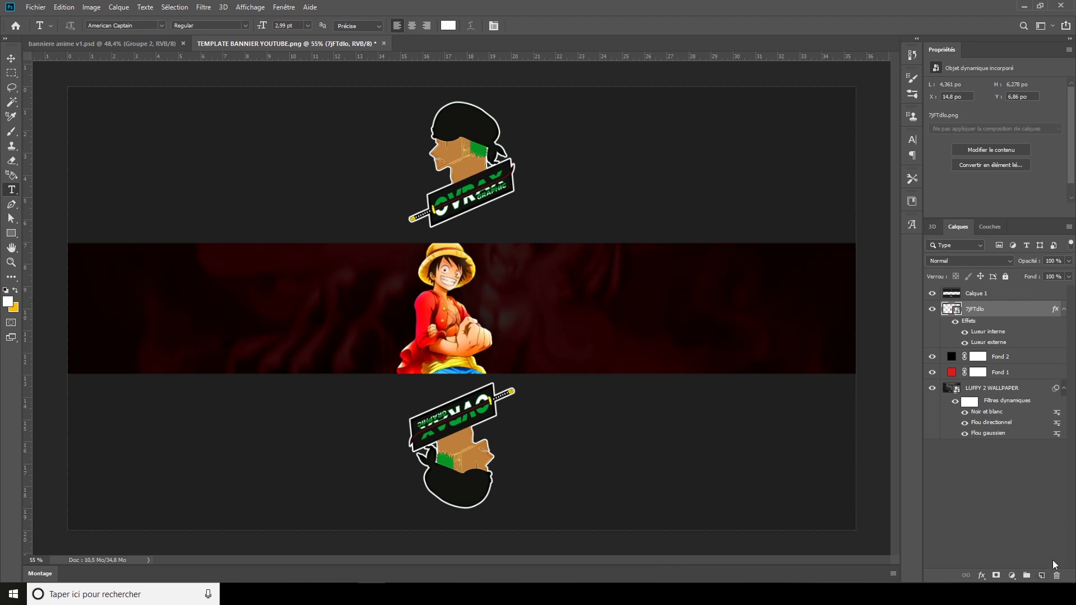
left_click(1041, 575)
left_click(548, 326)
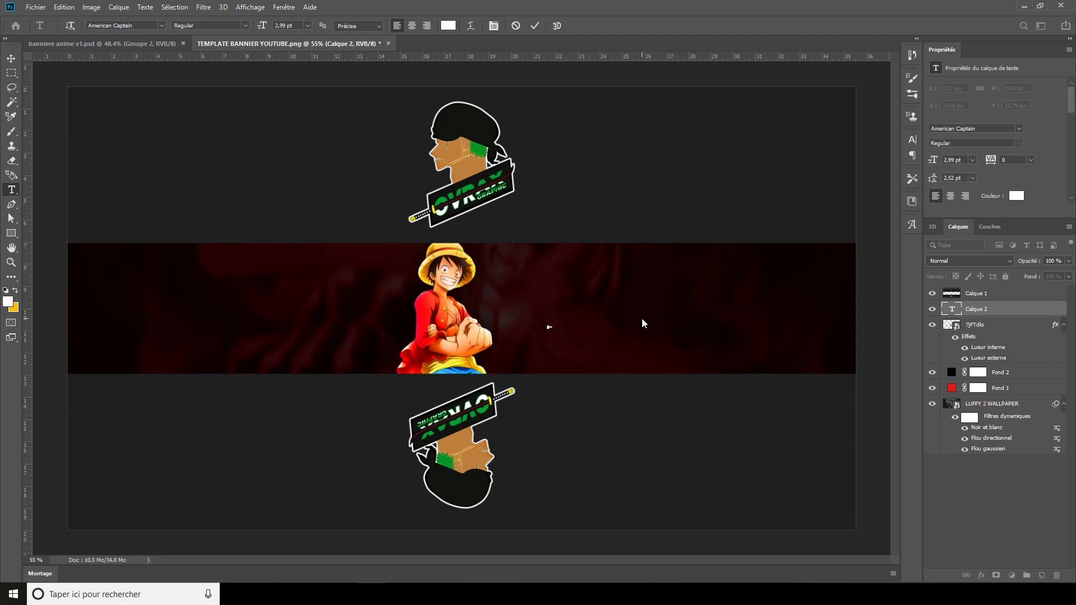
type("OVRAX")
key("ctrl+t")
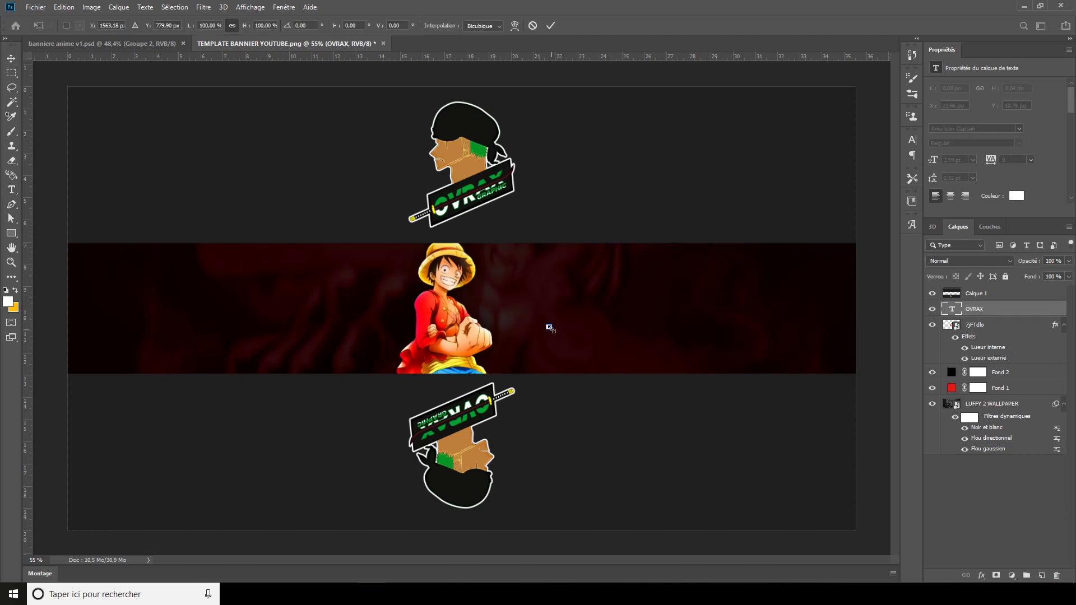
left_click_drag(549, 319, 622, 240)
key("Return")
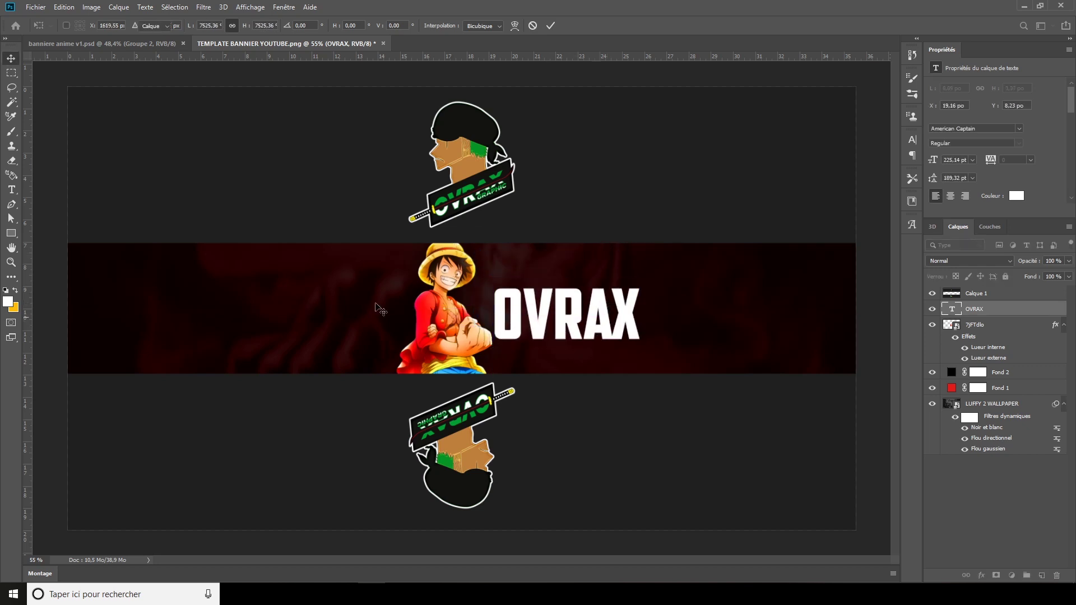
- Select the letters AX within the OVRAX text
left_click(11, 189)
left_click(595, 328)
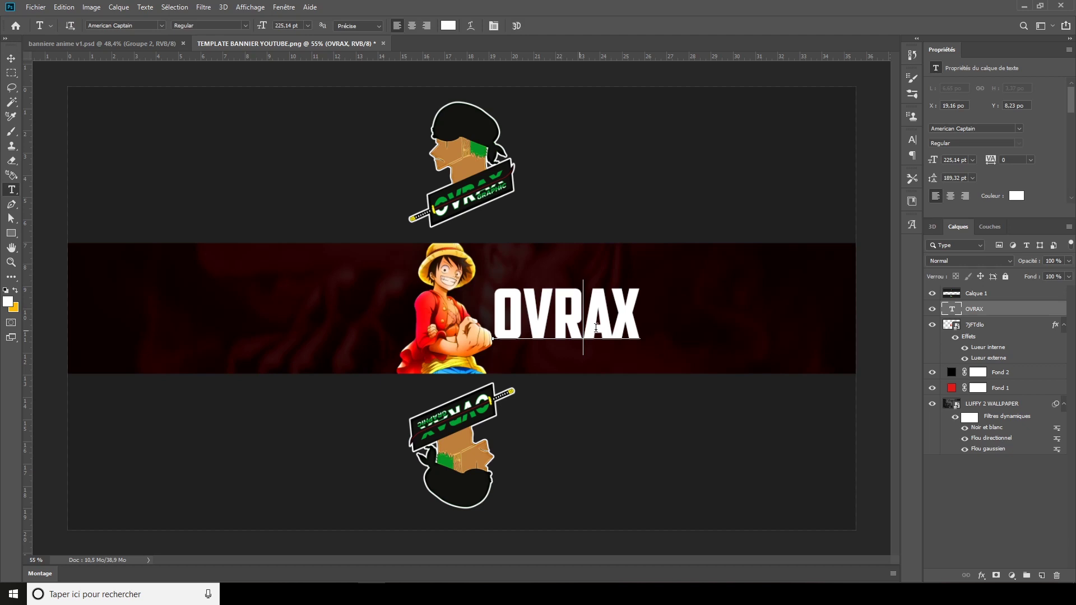
left_click_drag(596, 328, 628, 326)
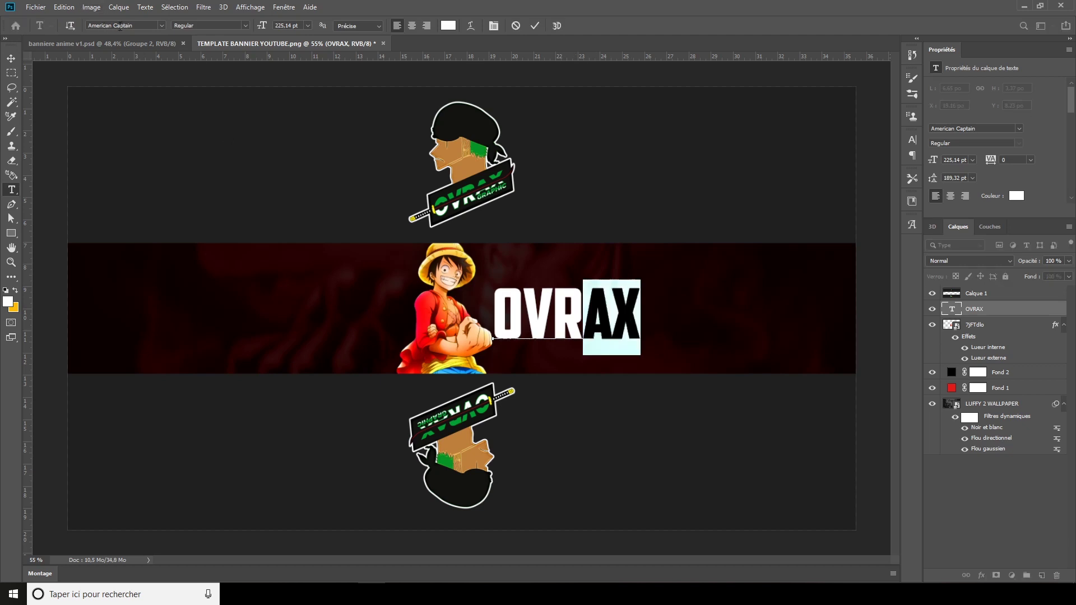
left_click(13, 60)
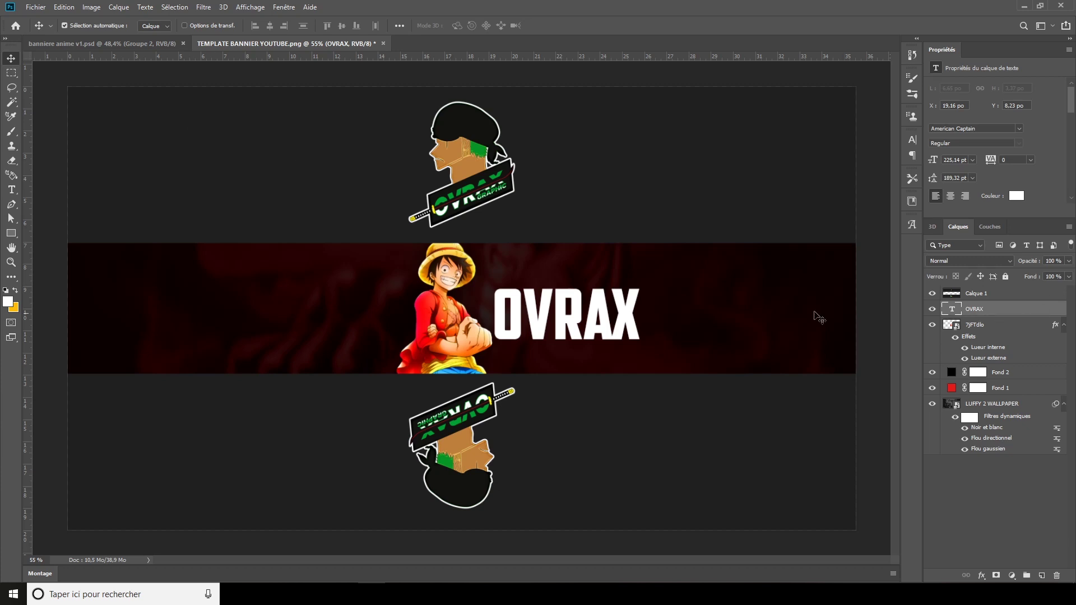
- Move the OVRAX text higher on the banner
key("ctrl+t")
left_click_drag(584, 329, 583, 299)
key("Return")
key("ctrl")
- Duplicate OVRAX, move the copy below it and retype it as GRAPHIC
key("ctrl+j")
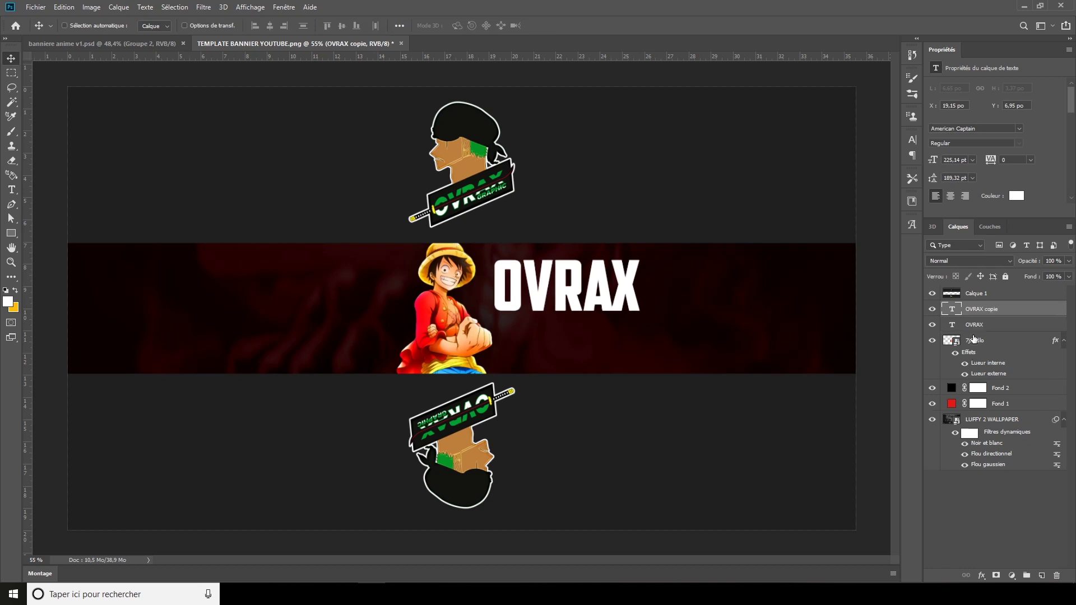
key("ctrl+t")
left_click_drag(581, 266, 579, 323)
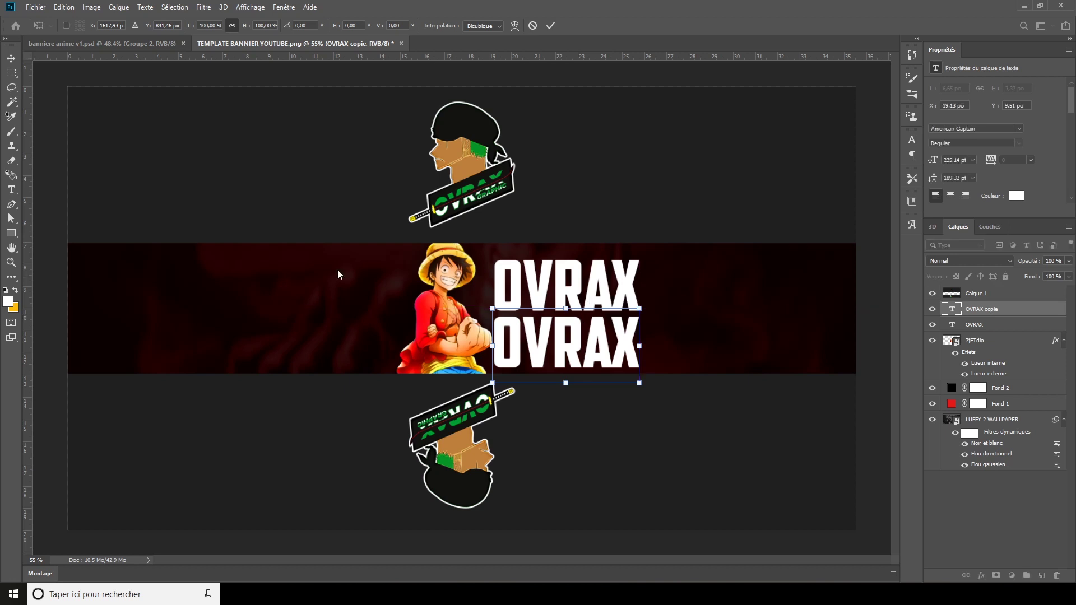
key("Return")
left_click(11, 189)
double_click(630, 343)
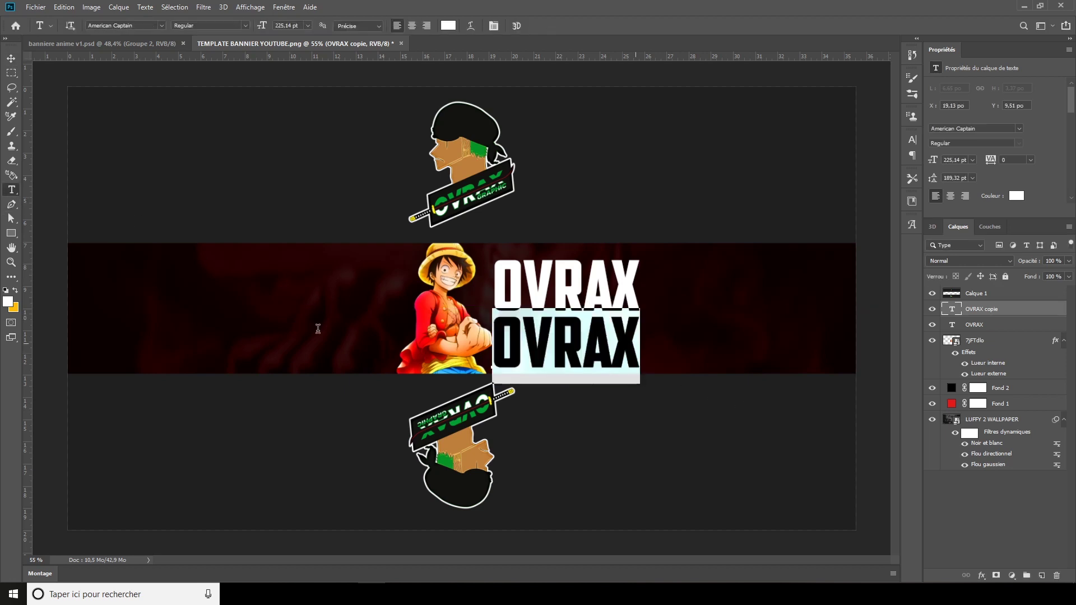
type("GRAP")
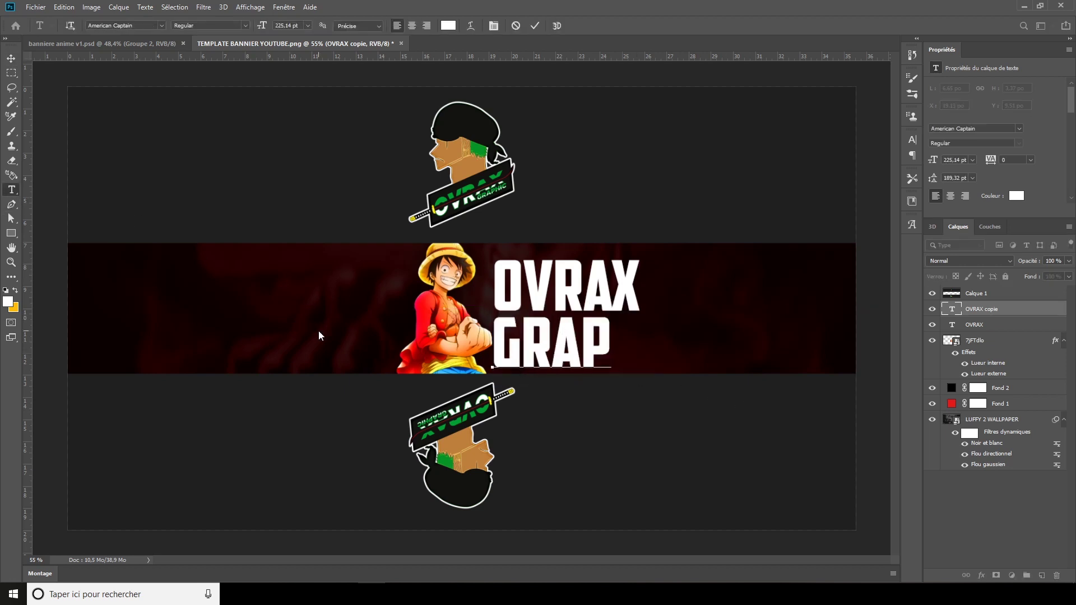
type("HIC")
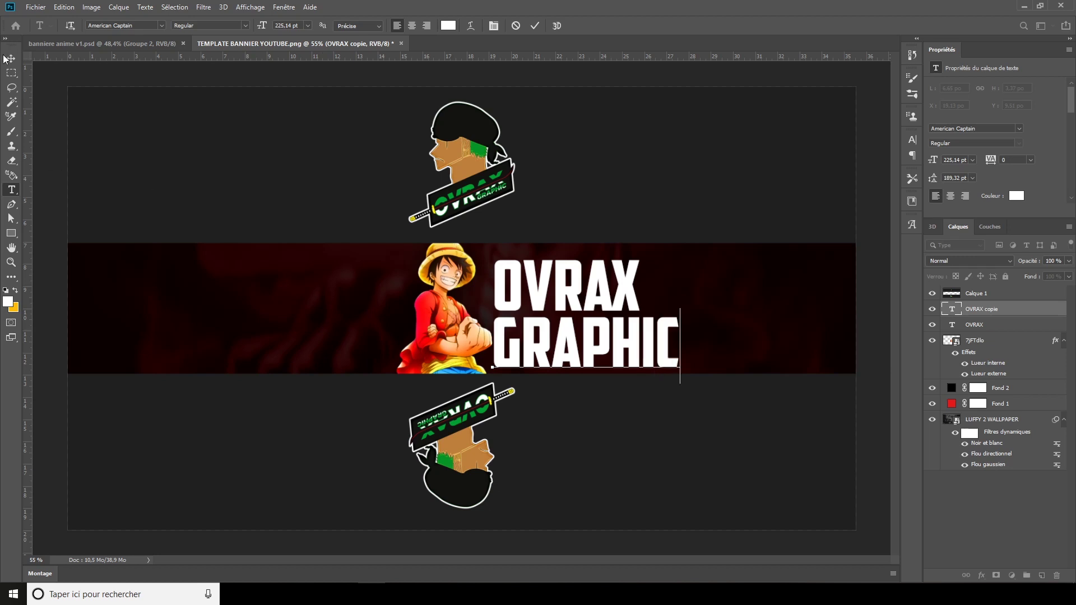
key("ctrl+Return")
- Shrink GRAPHIC to OVRAX's width and align it under OVRAX's left edge
key("ctrl+t")
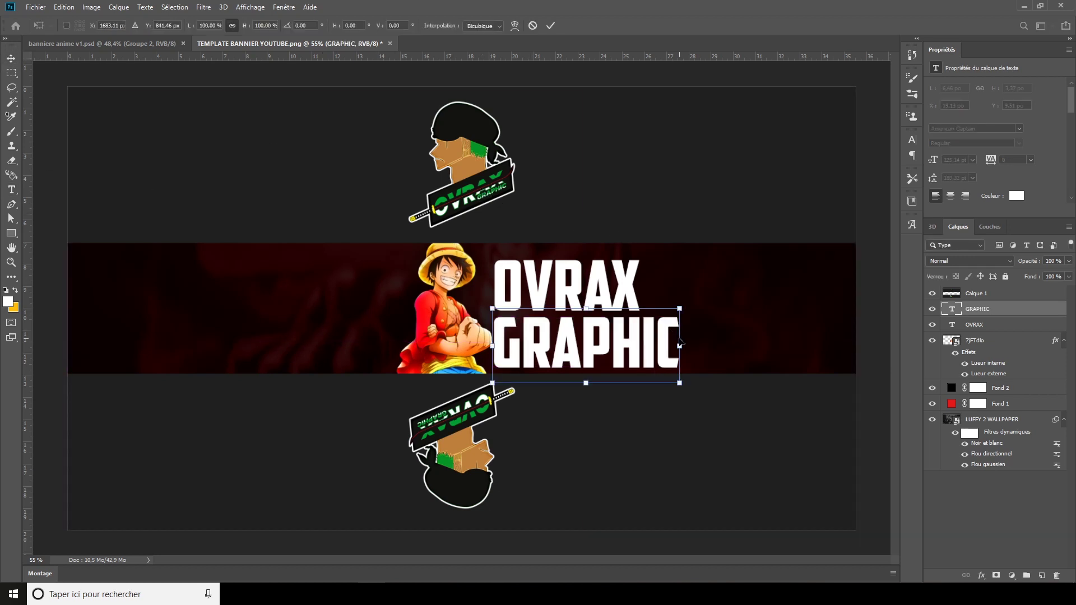
left_click_drag(678, 346, 603, 339)
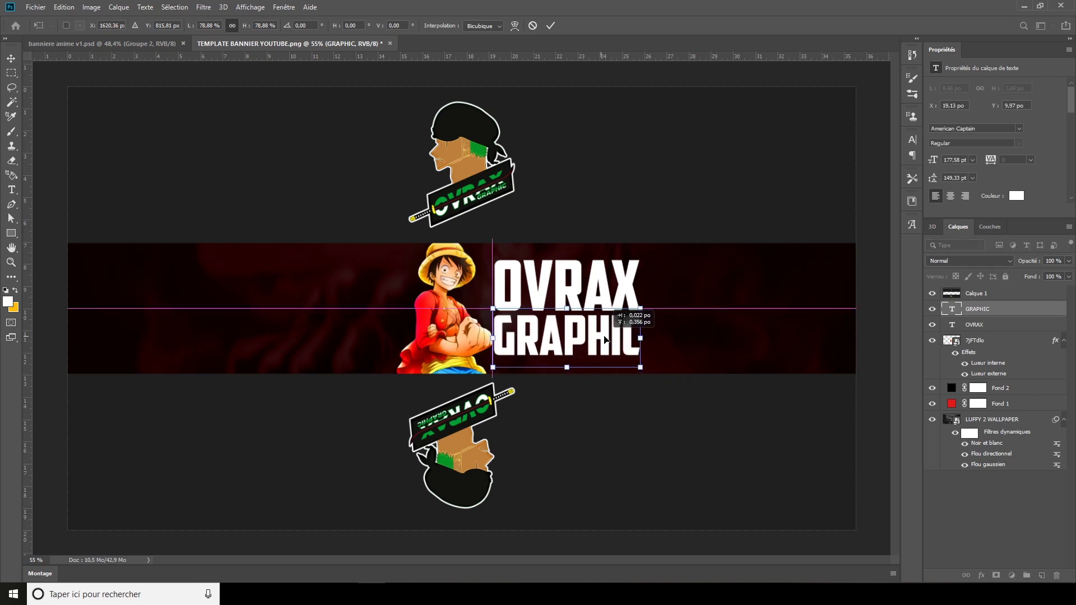
left_click_drag(603, 339, 605, 339)
key("Return")
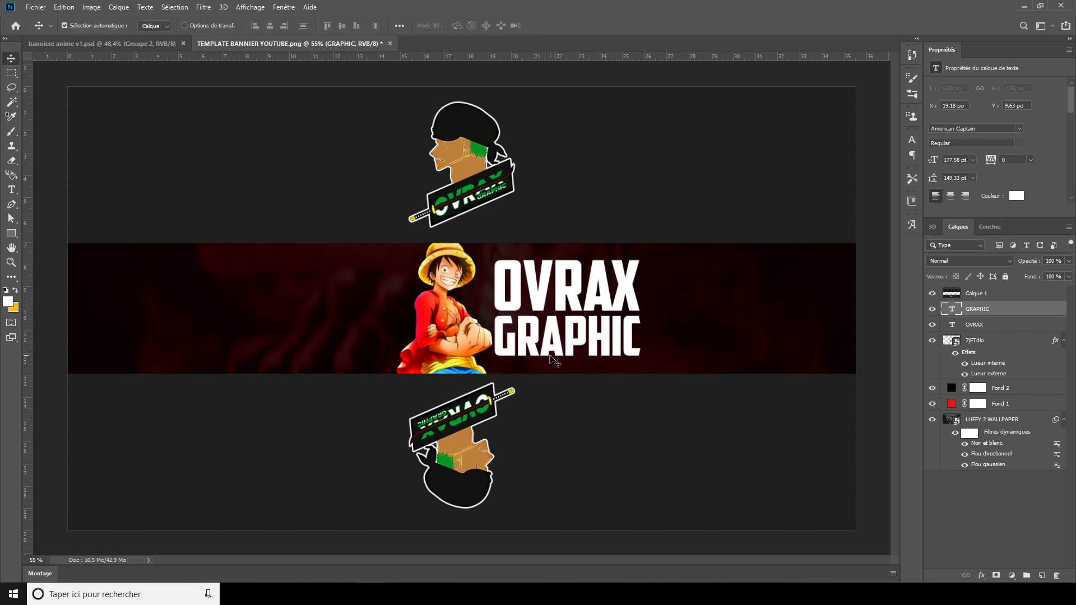
key("Up")
key("Up")
key("Up")
key("Up")
- Add a silver gradient overlay to OVRAX and reduce its inner glow to 18 px
key("Down")
key("Down")
key("Down")
double_click(1032, 330)
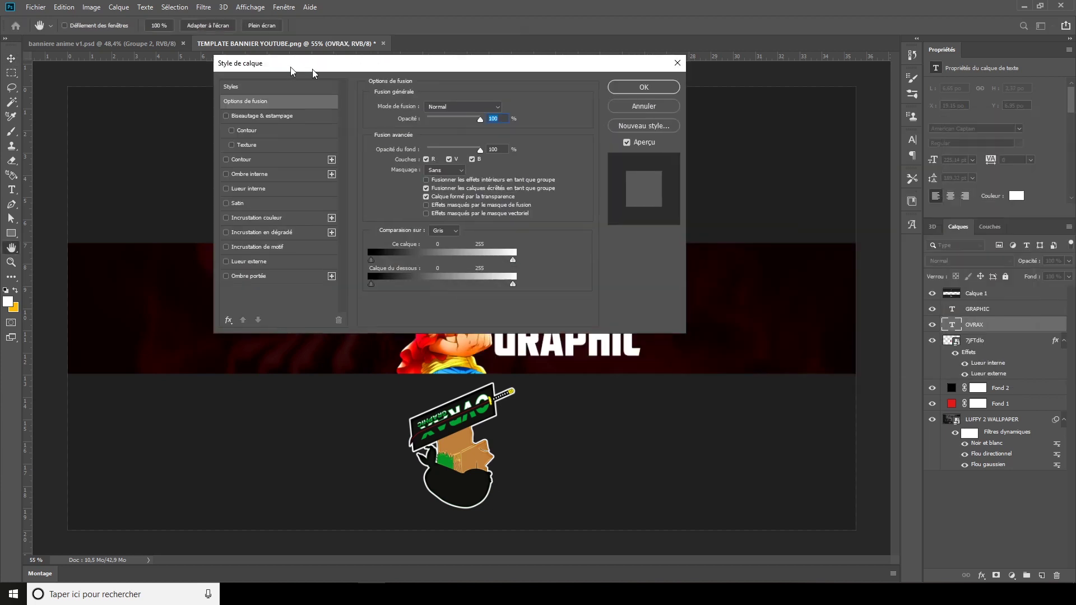
left_click_drag(290, 67, 781, 142)
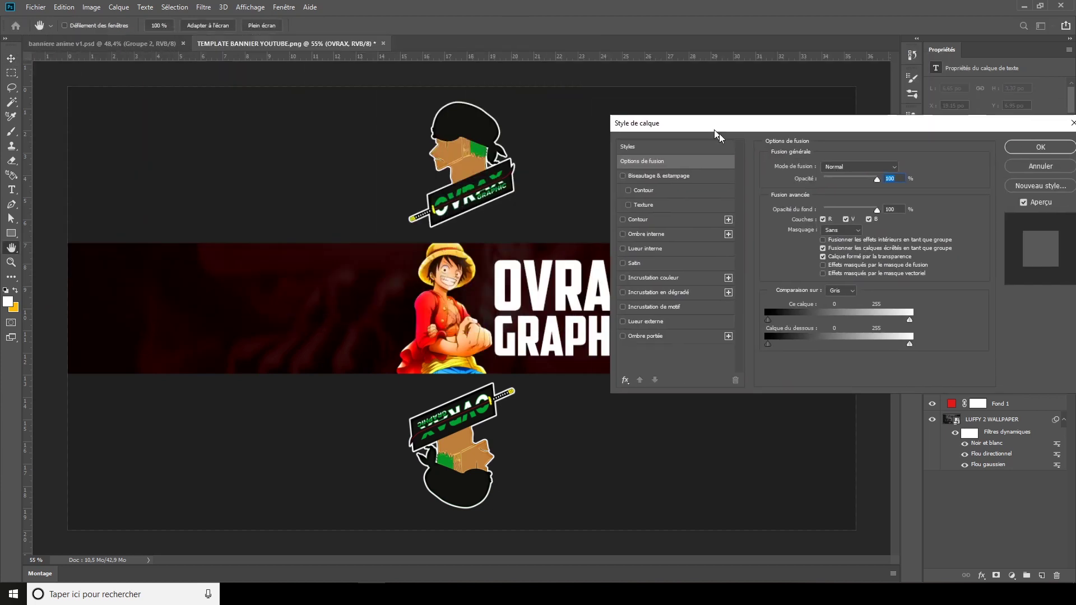
left_click(763, 308)
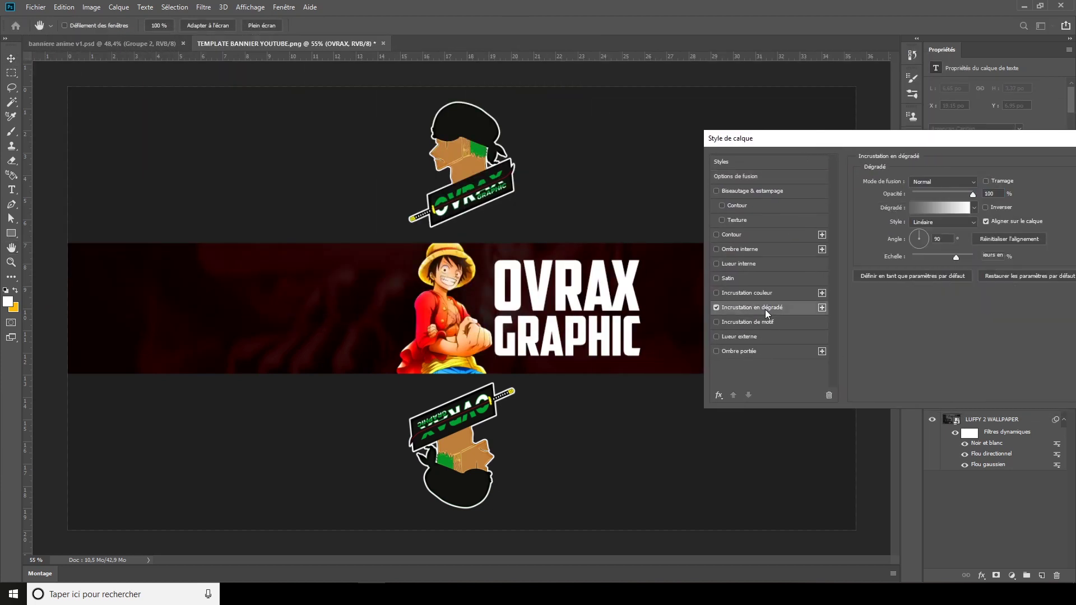
left_click(946, 206)
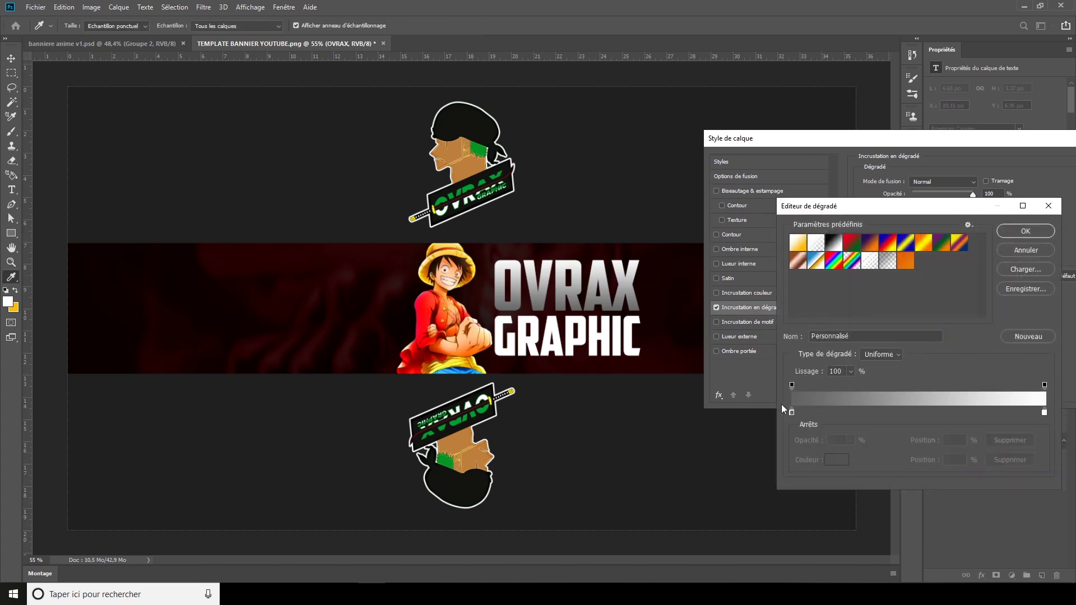
key("Escape")
left_click(781, 264)
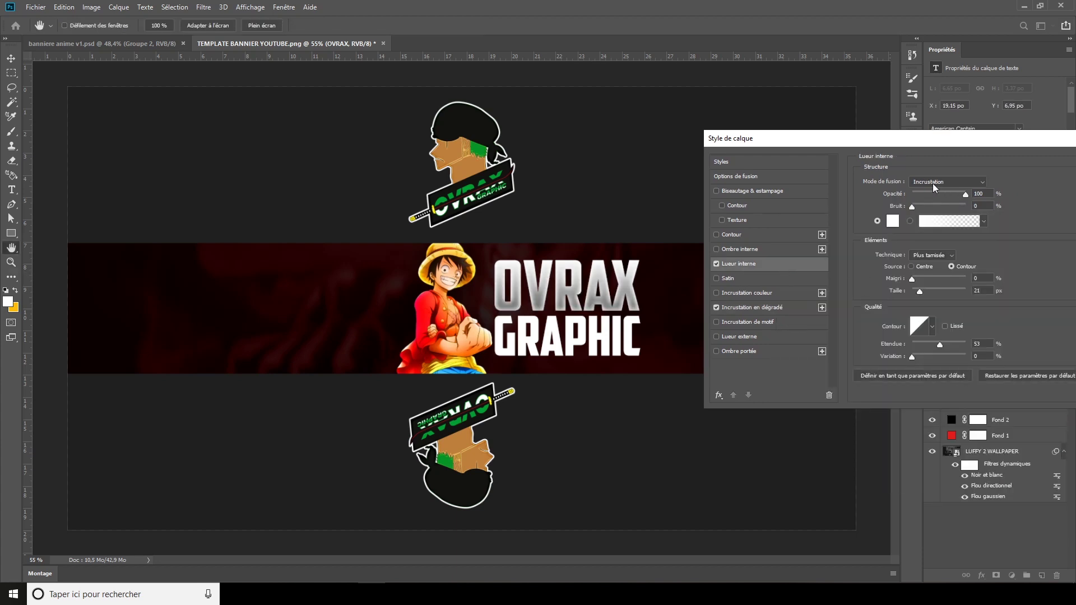
left_click_drag(919, 287, 919, 288)
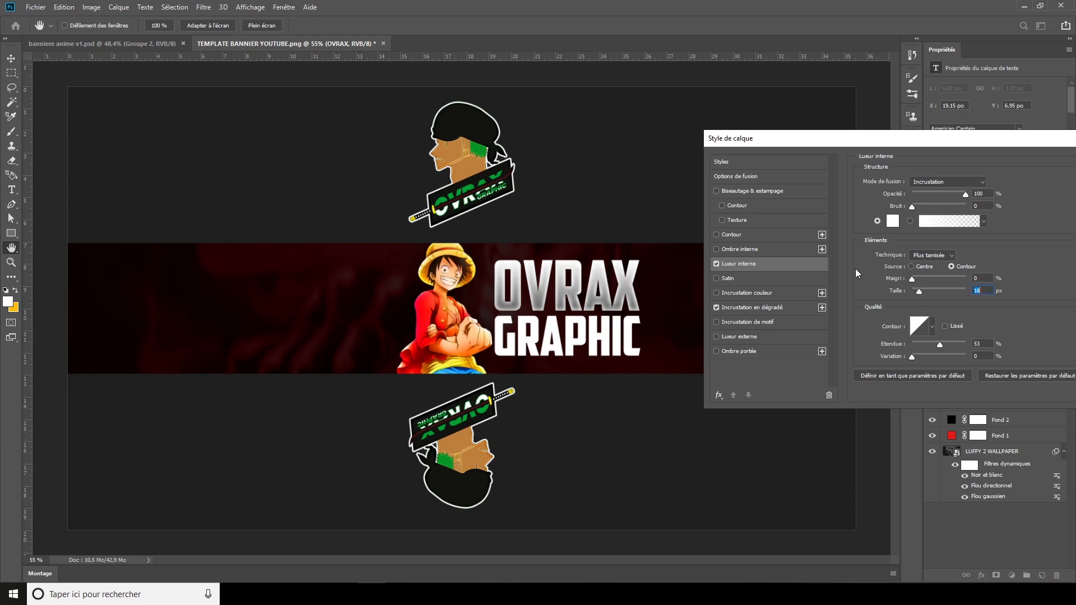
- Add a 90°, 13 px drop shadow to OVRAX and apply the layer style
left_click(771, 353)
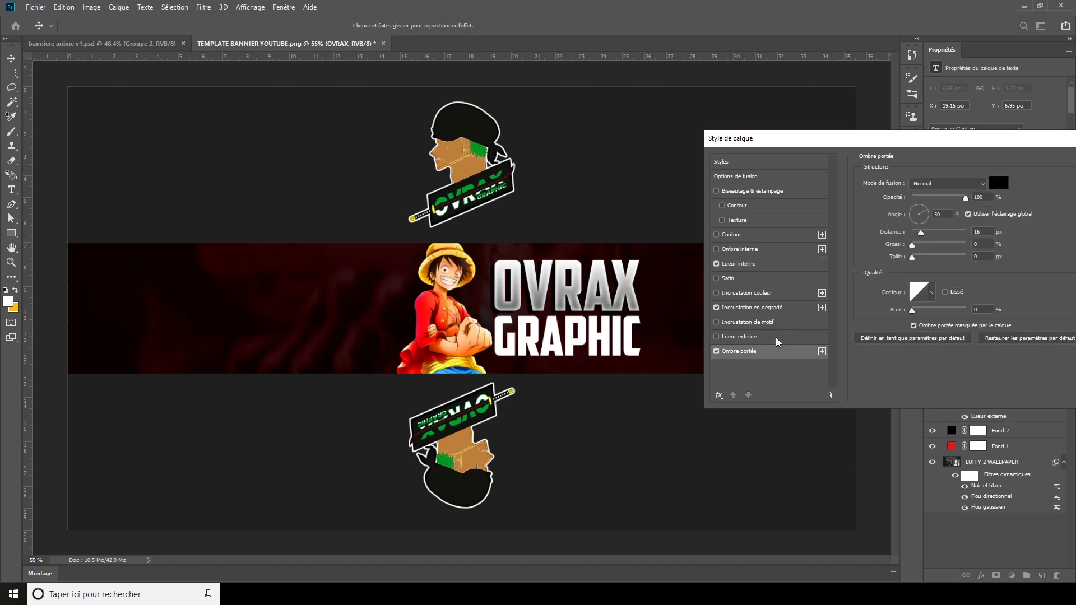
left_click(919, 209)
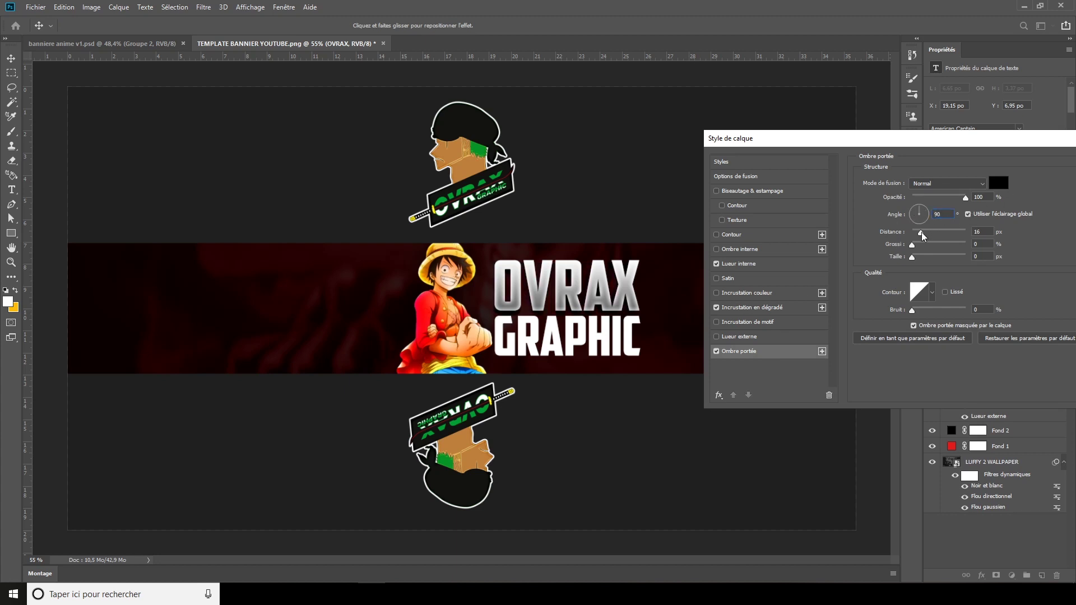
left_click_drag(921, 236, 922, 236)
mouse_move(879, 148)
left_mouse_down()
mouse_move(564, 117)
mouse_move(480, 97)
left_mouse_up()
left_click(734, 113)
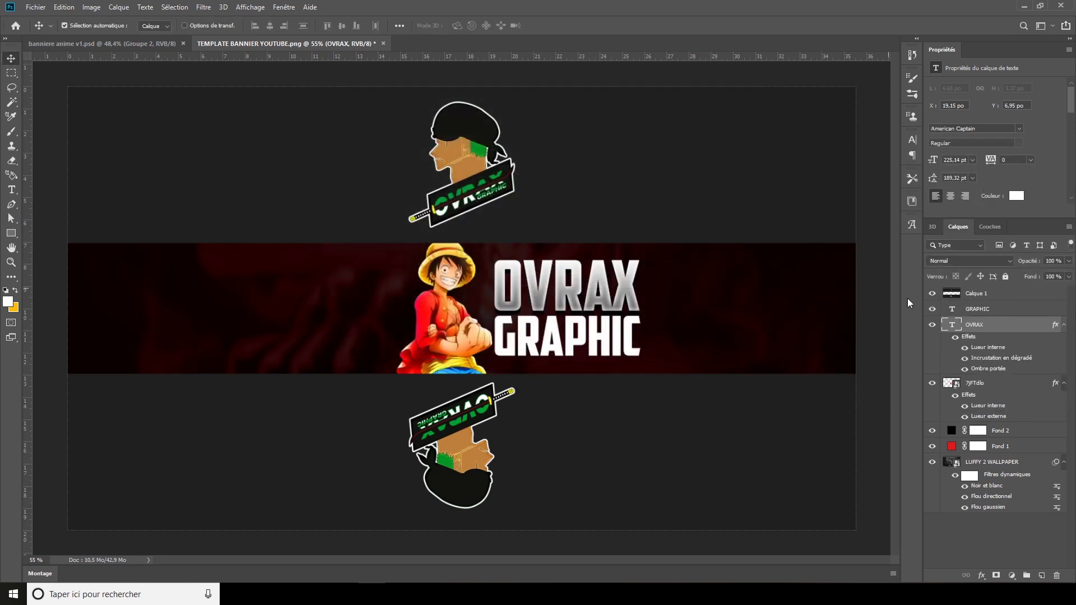
- Copy the OVRAX layer style and paste it onto the GRAPHIC layer
right_click(1002, 325)
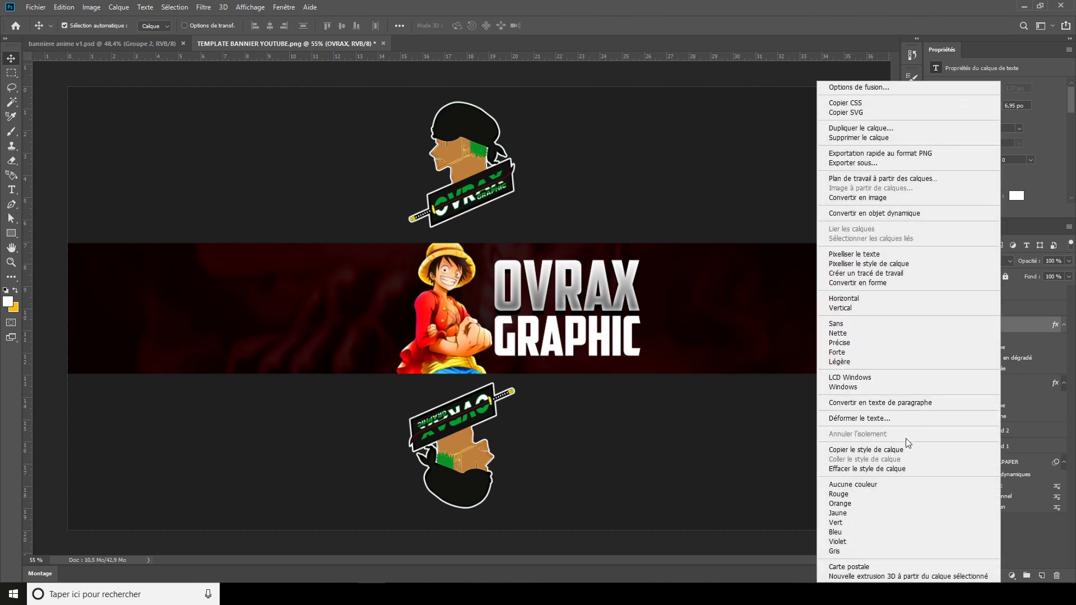
left_click(921, 450)
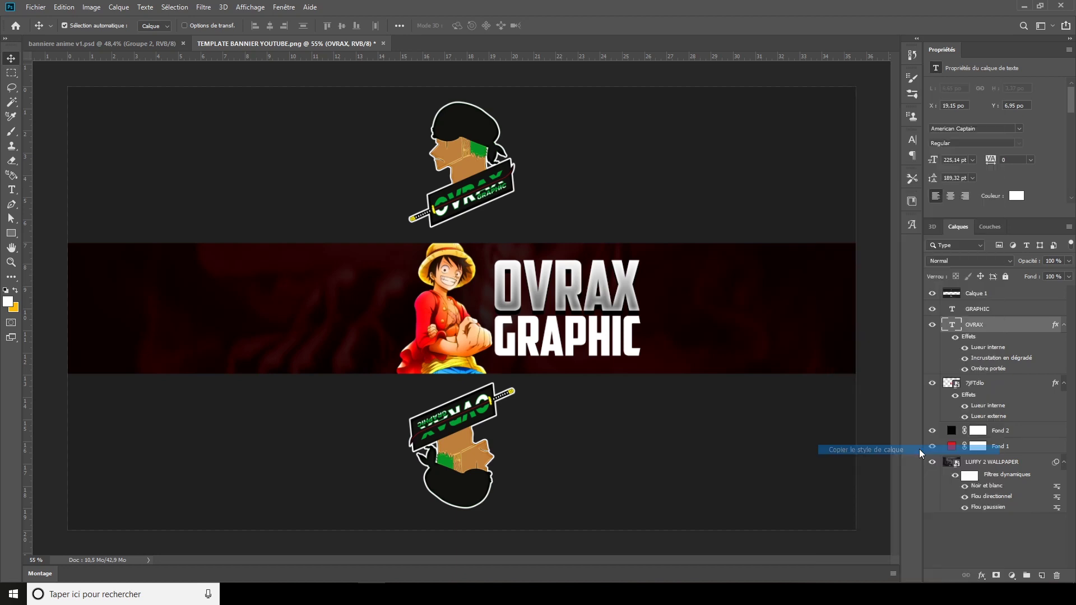
left_click(962, 309)
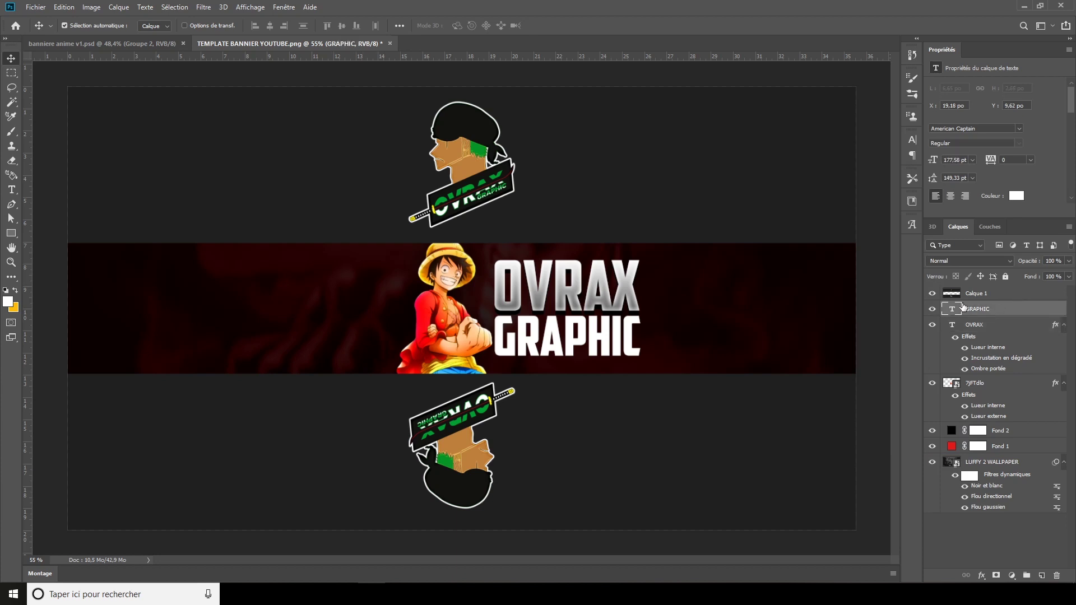
right_click(1006, 313)
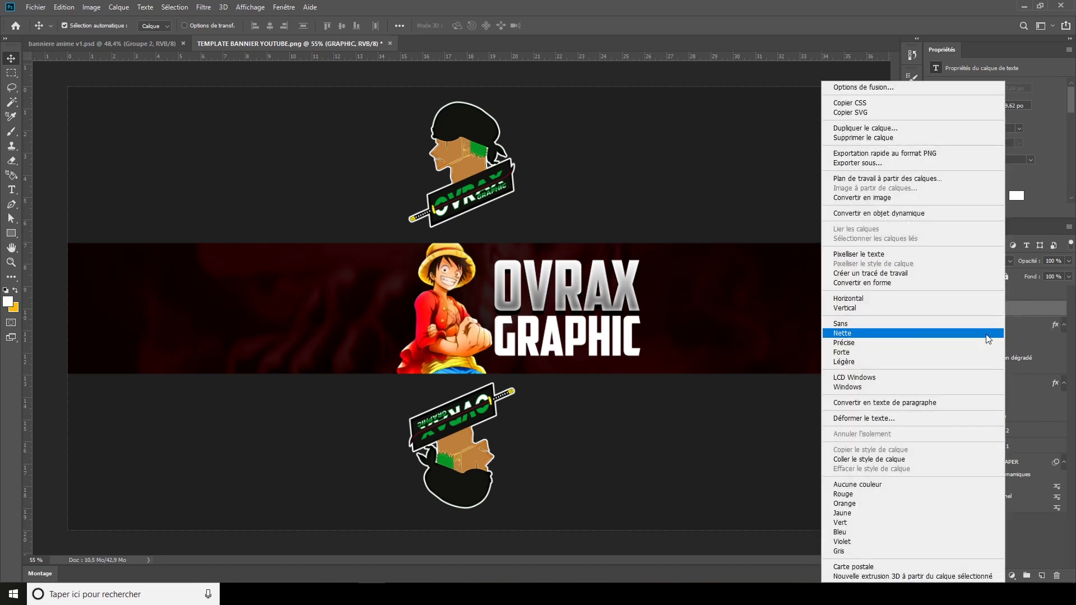
left_click(906, 458)
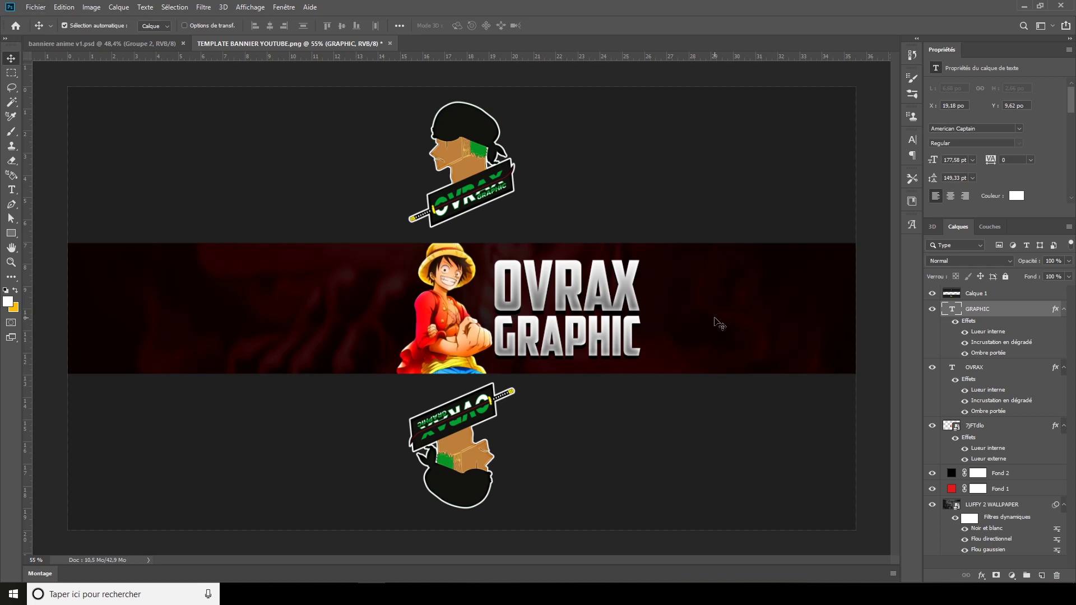
- Nudge GRAPHIC up slightly and toggle the Luffy render's visibility to check it
key("ctrl+t")
left_click_drag(588, 337, 587, 332)
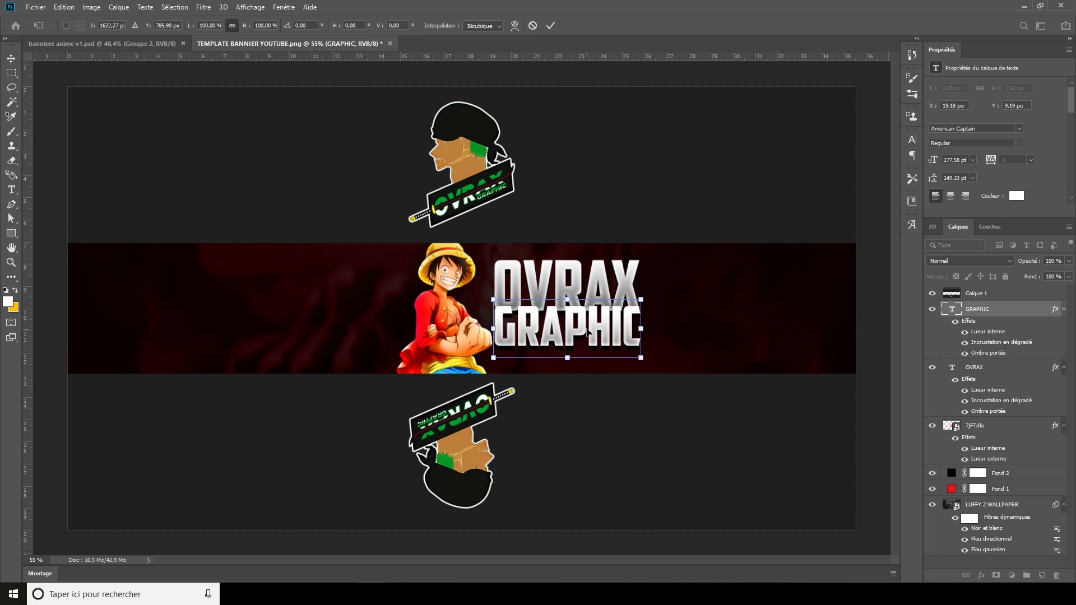
key("Return")
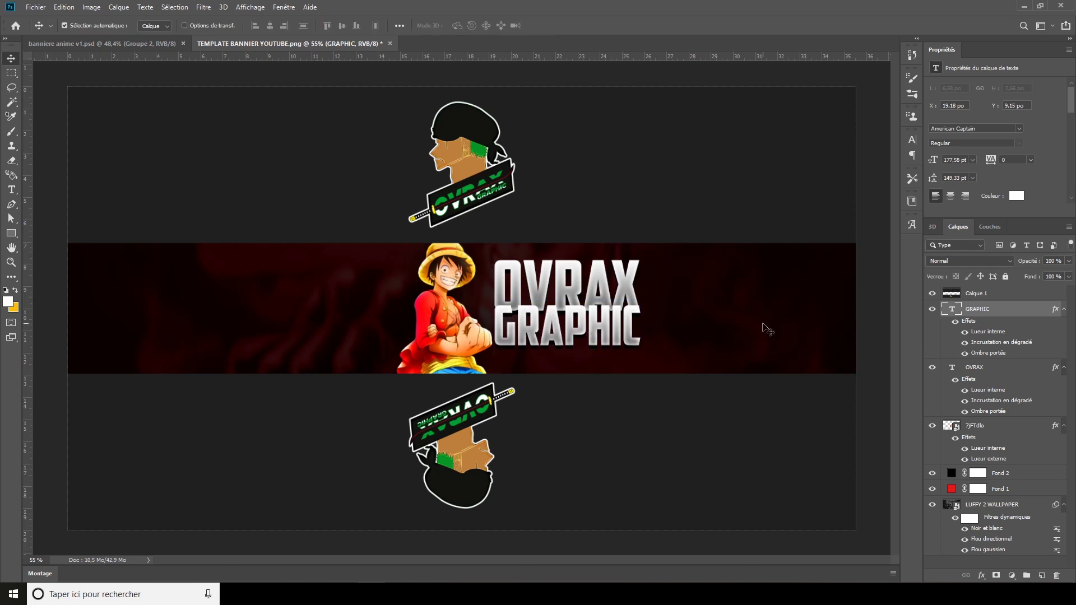
left_click(993, 430)
left_click(932, 426)
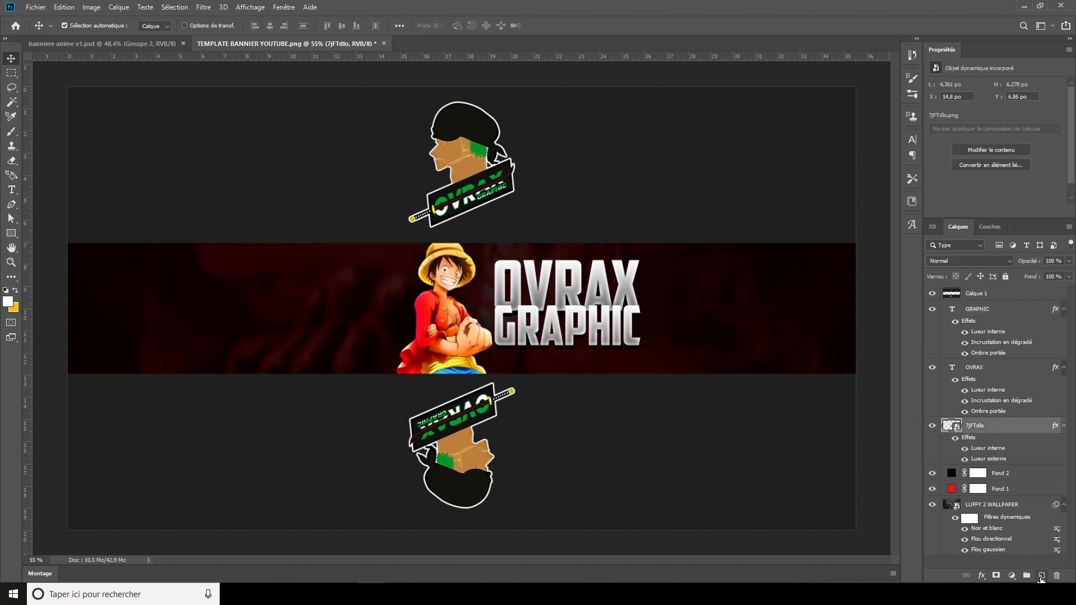
- Add a new layer and set up a 100%-hardness brush, undoing a white test stroke
left_click(1040, 576)
left_click(11, 131)
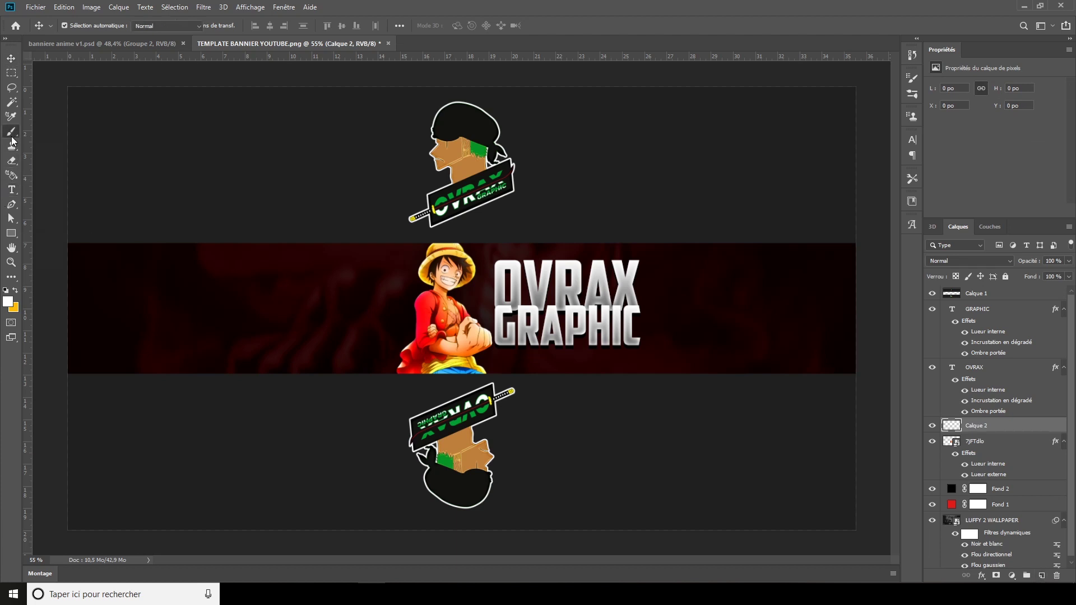
left_click(80, 28)
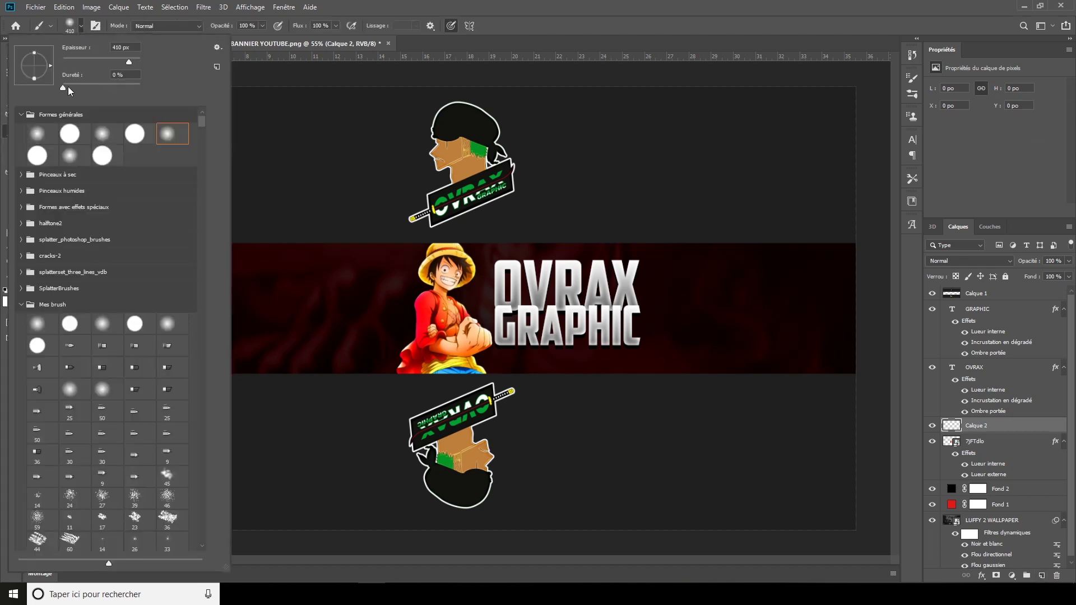
mouse_move(113, 89)
left_mouse_down()
mouse_move(146, 89)
mouse_move(122, 64)
left_mouse_up()
key("Return")
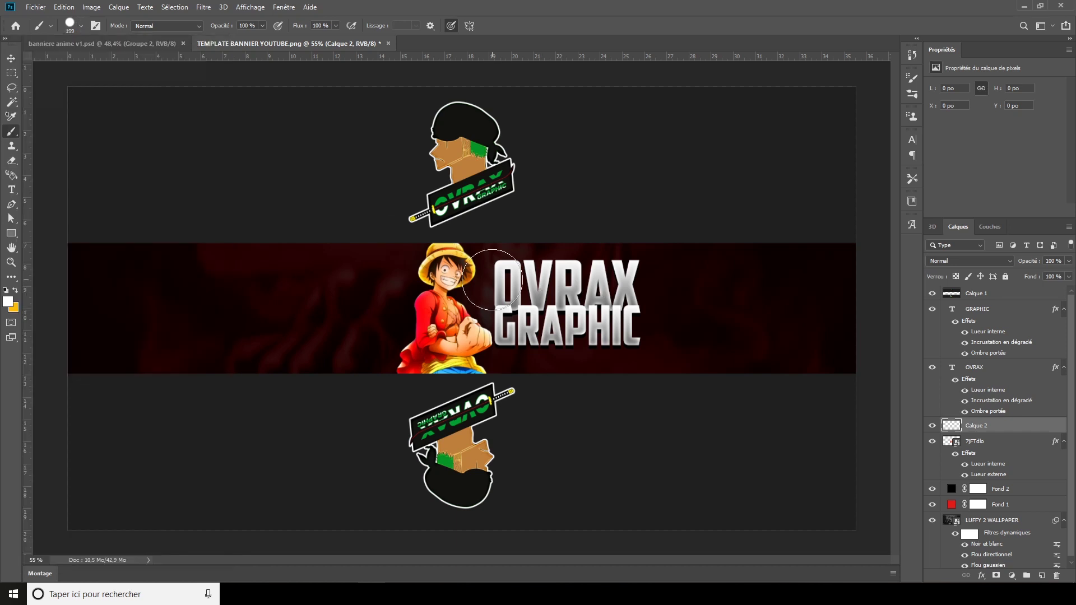
left_click_drag(523, 295, 516, 302)
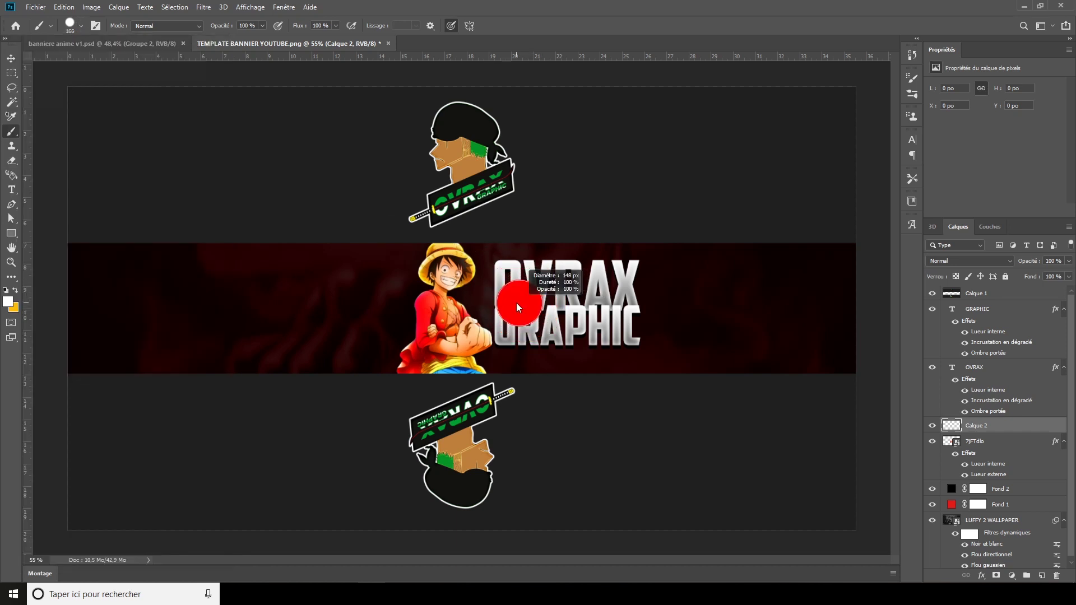
scroll(516, 303, "up", 4)
scroll(553, 295, "down", 1)
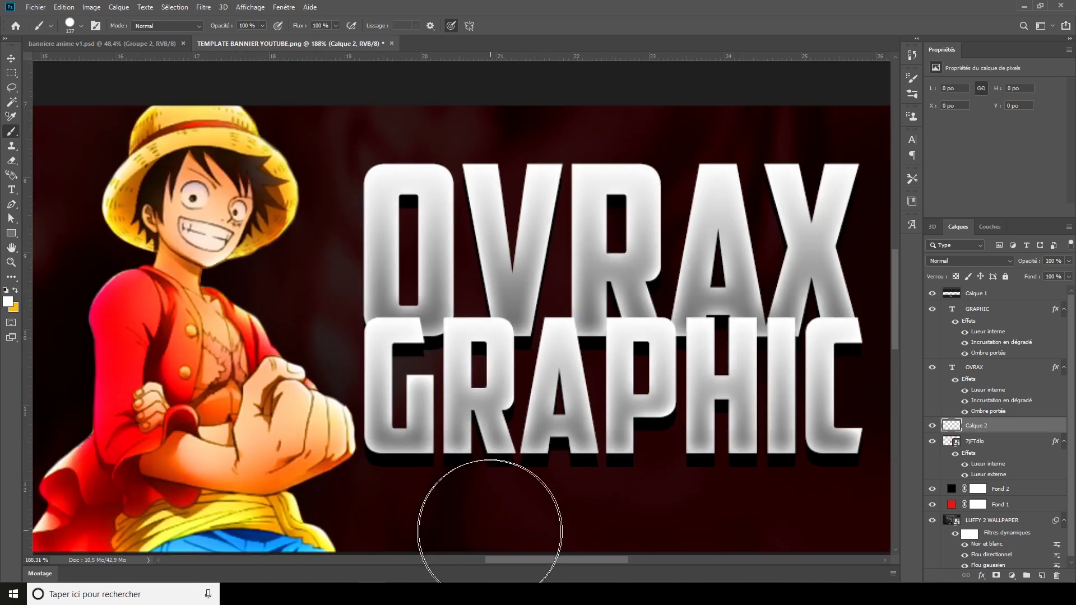
left_click_drag(503, 559, 525, 559)
left_click_drag(300, 235, 295, 255)
key("ctrl+z")
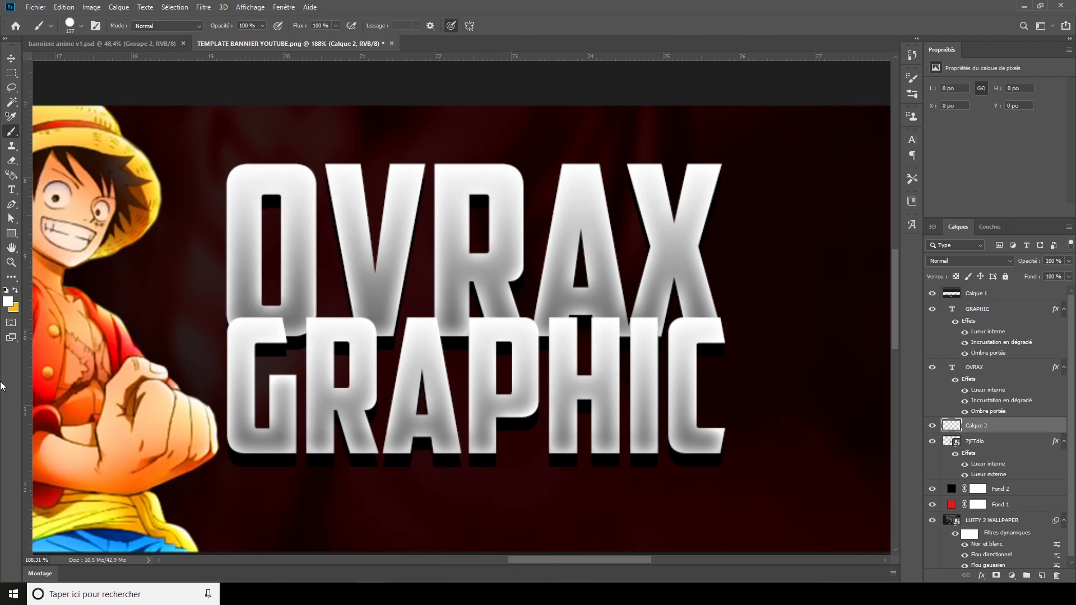
- Paint black 000000 with a 76 px brush behind the OVRAX GRAPHIC letters
left_click(10, 303)
left_click(651, 527)
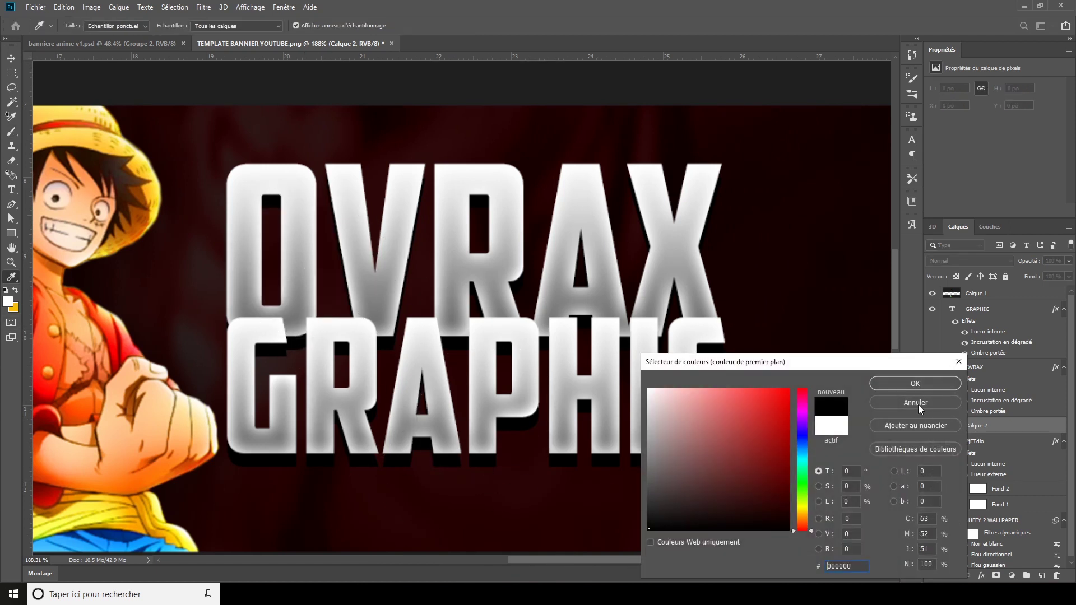
left_click(912, 385)
left_click_drag(360, 220, 336, 221)
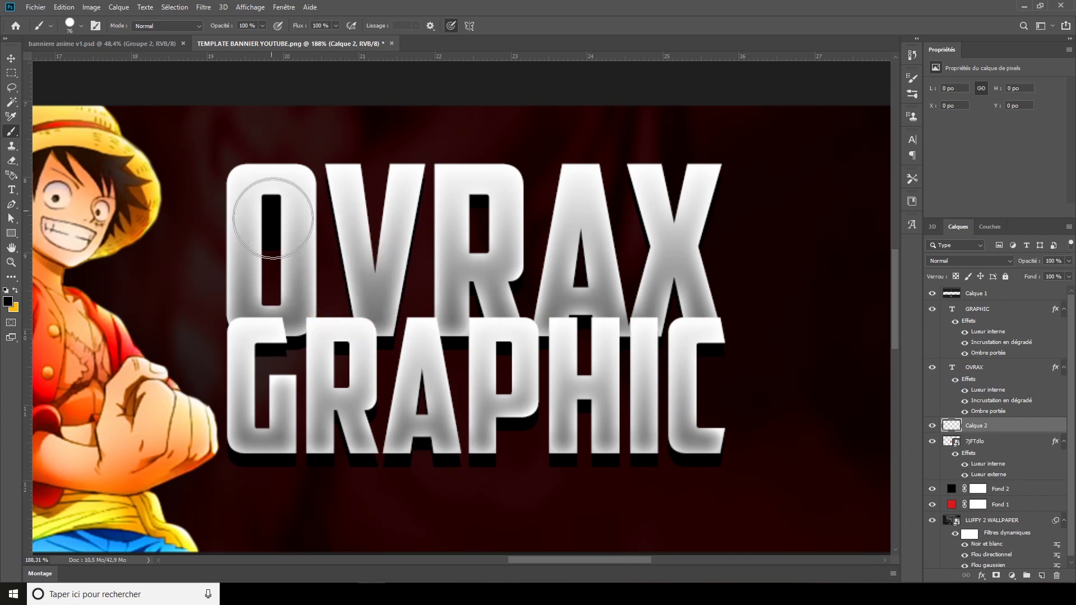
mouse_move(288, 358)
left_mouse_down()
mouse_move(660, 231)
mouse_move(327, 353)
mouse_move(508, 348)
mouse_move(619, 300)
mouse_move(511, 233)
mouse_move(577, 228)
mouse_move(312, 228)
mouse_move(301, 410)
mouse_move(599, 412)
mouse_move(635, 269)
mouse_move(618, 284)
left_mouse_up()
- Toggle Calque 2 off and on to compare the black shading
left_click(10, 58)
scroll(417, 262, "down", 2)
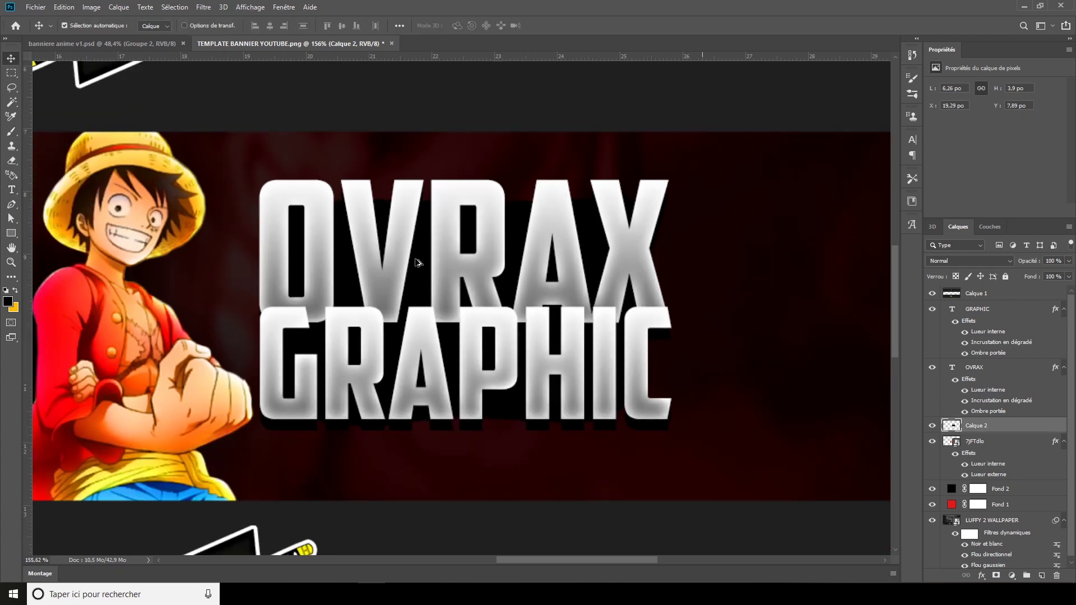
scroll(417, 262, "down", 2)
scroll(418, 262, "down", 3)
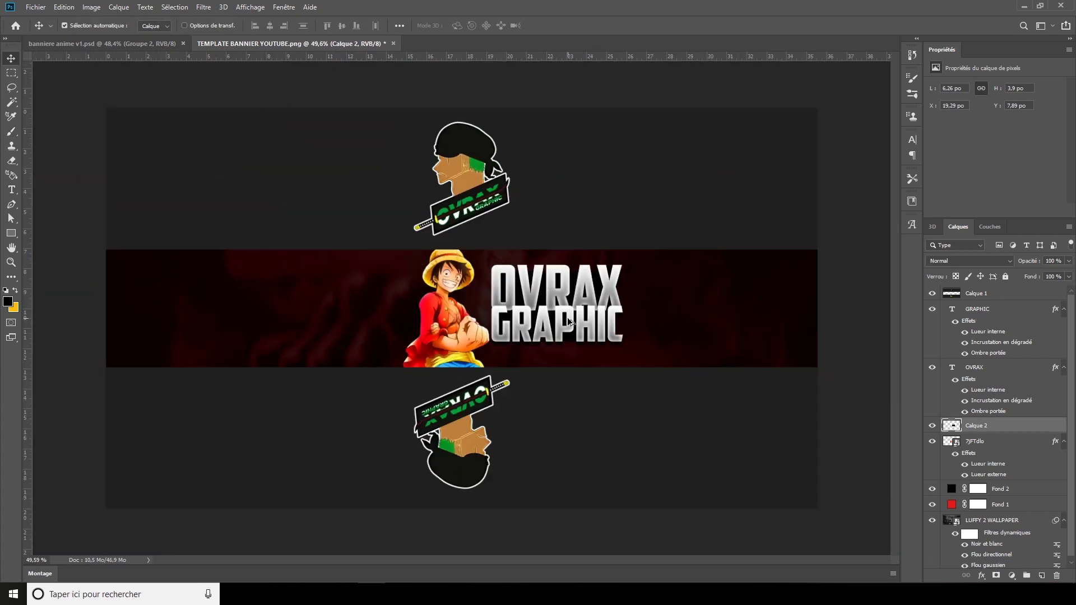
scroll(659, 321, "up", 3)
scroll(658, 321, "up", 2)
scroll(600, 294, "down", 1)
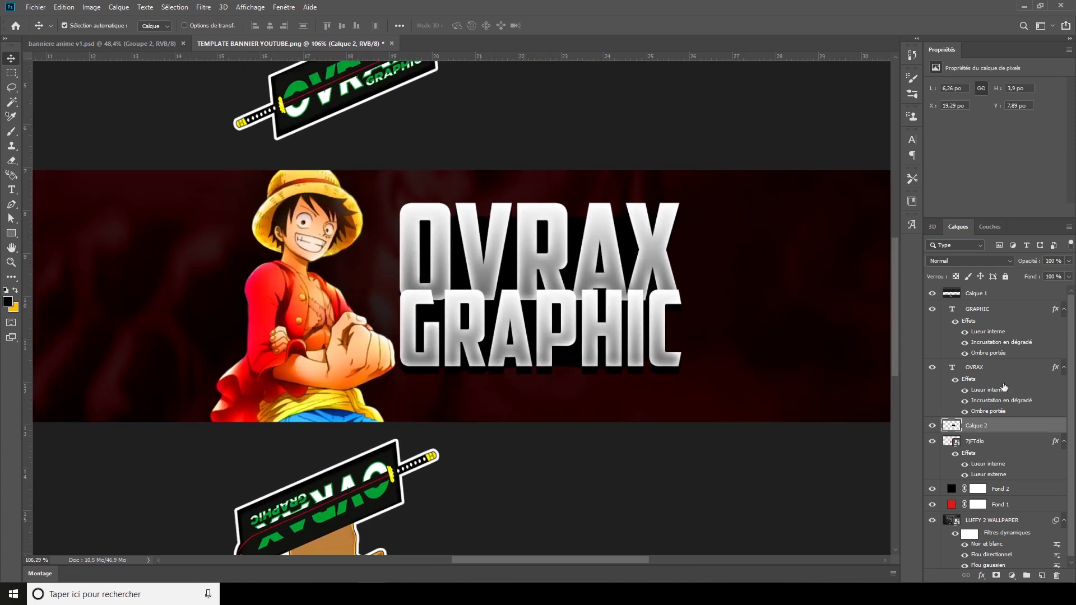
left_click(932, 425)
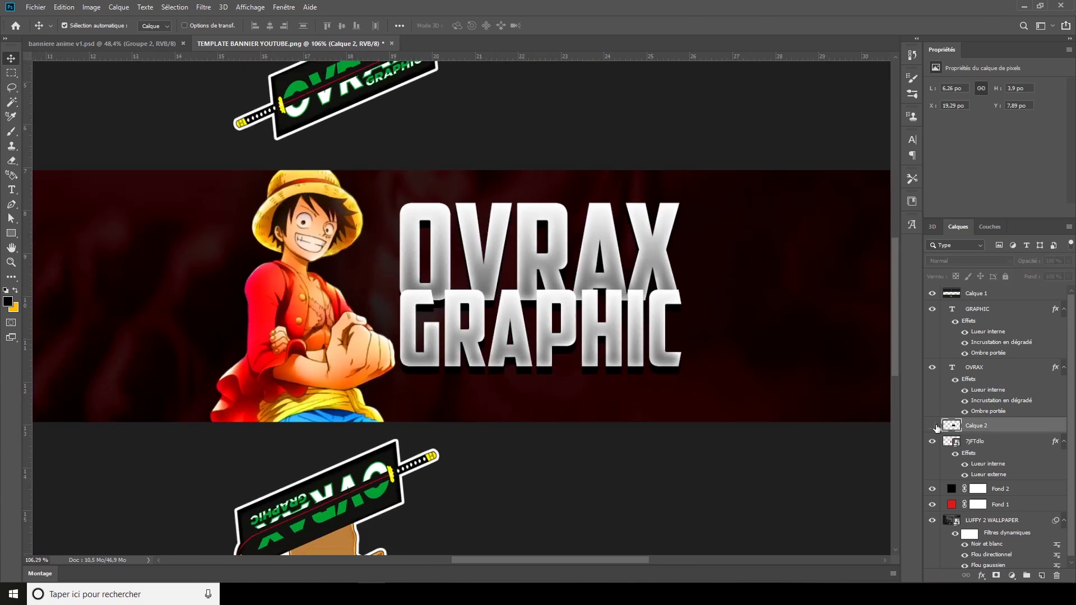
- Select the OVRAX, GRAPHIC and Calque 2 layers together
left_click(997, 366)
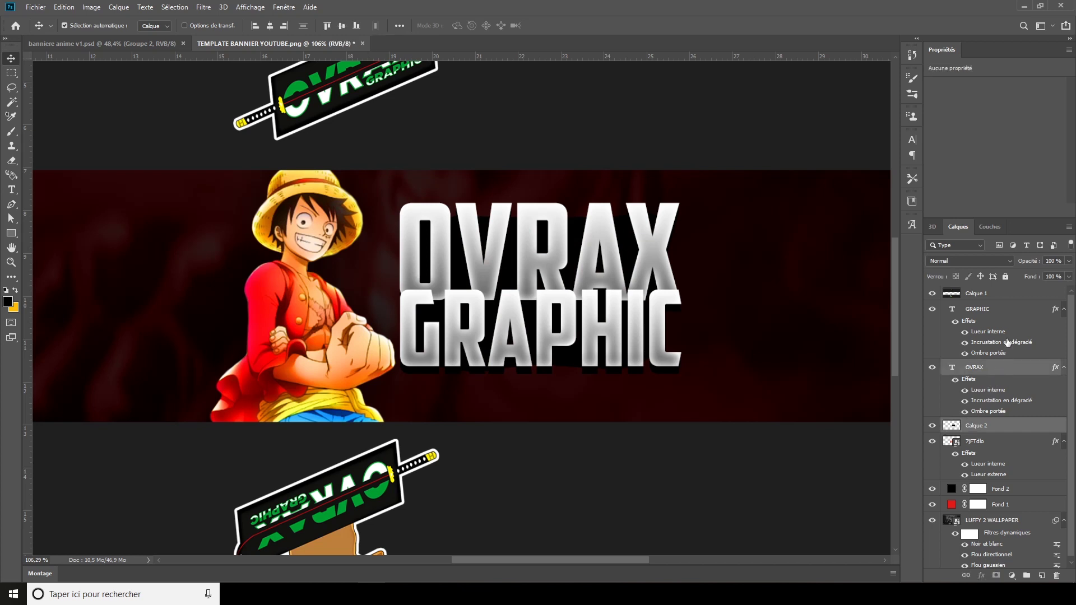
left_click(1011, 319)
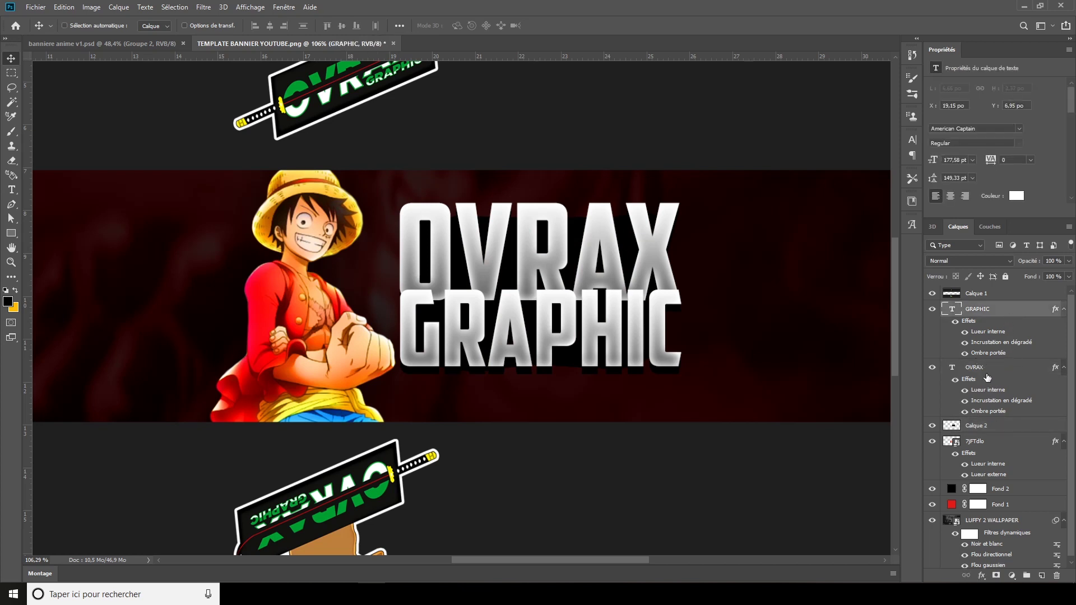
left_click(989, 375, "ctrl")
left_click(995, 427, "ctrl")
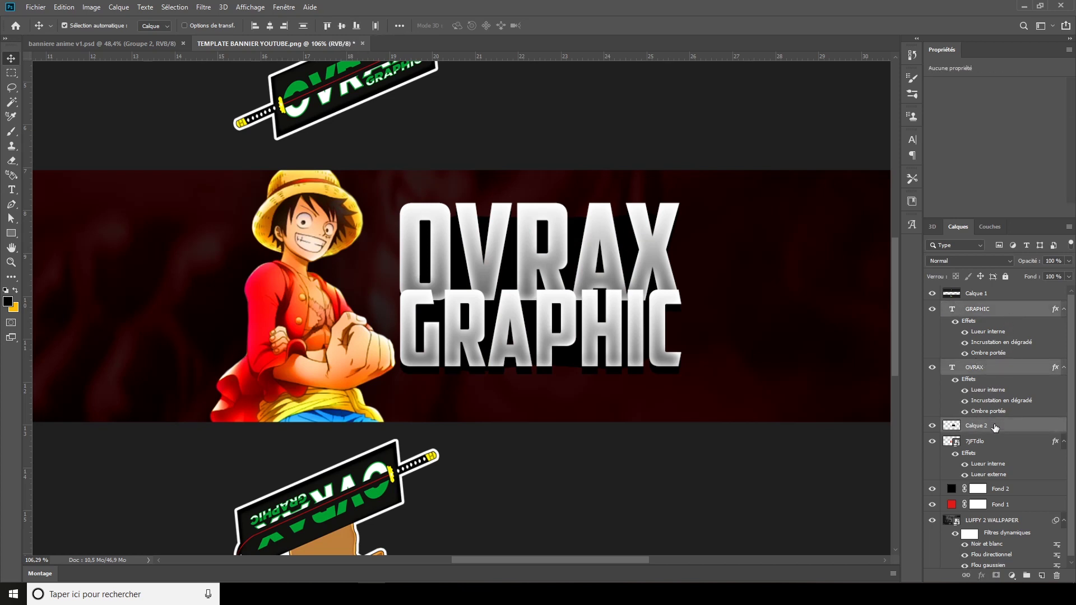
- Group the GRAPHIC, OVRAX and Calque 2 layers into Groupe 1 and hide it
left_click(1025, 317)
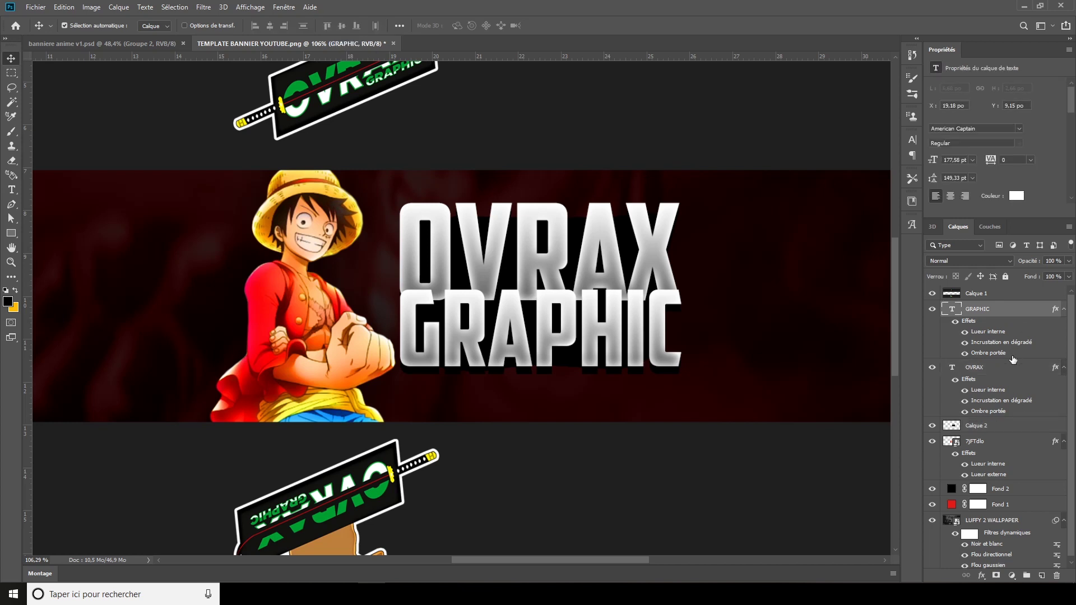
left_click(1004, 372, "ctrl")
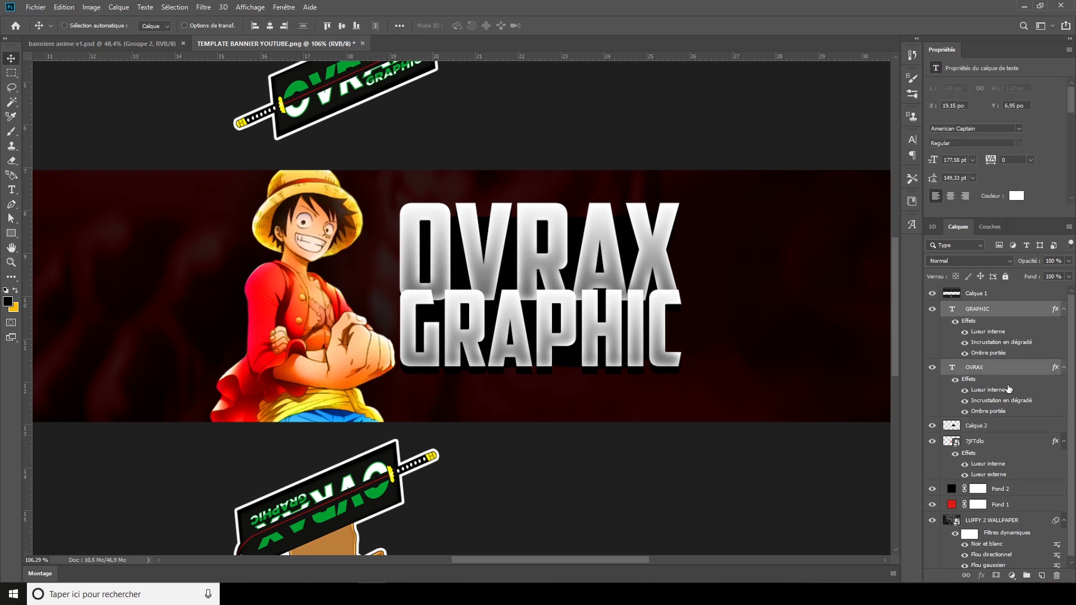
left_click(1005, 426, "ctrl")
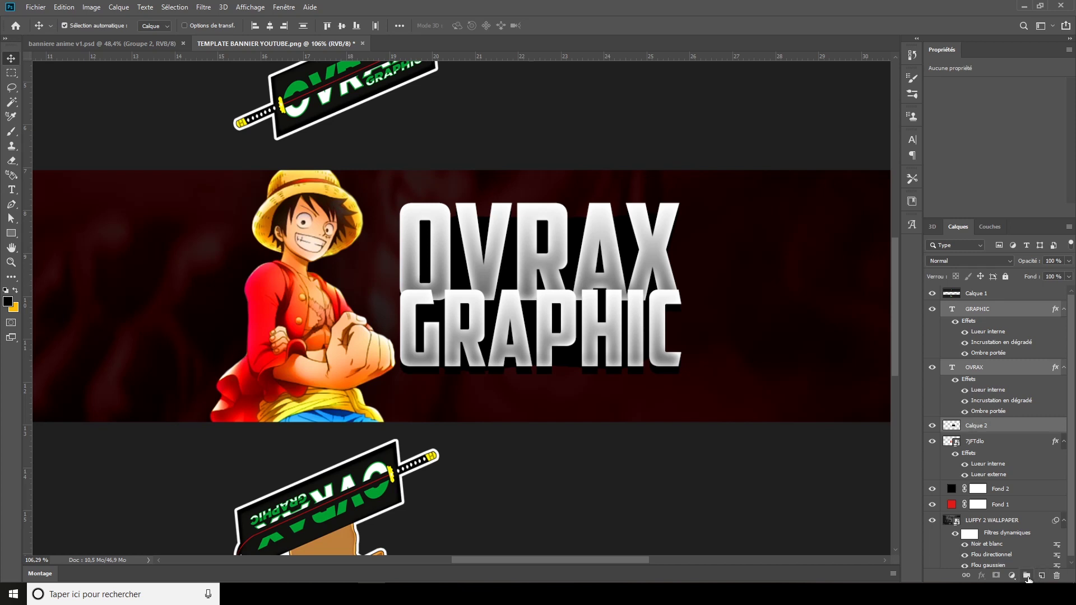
left_click(1027, 577)
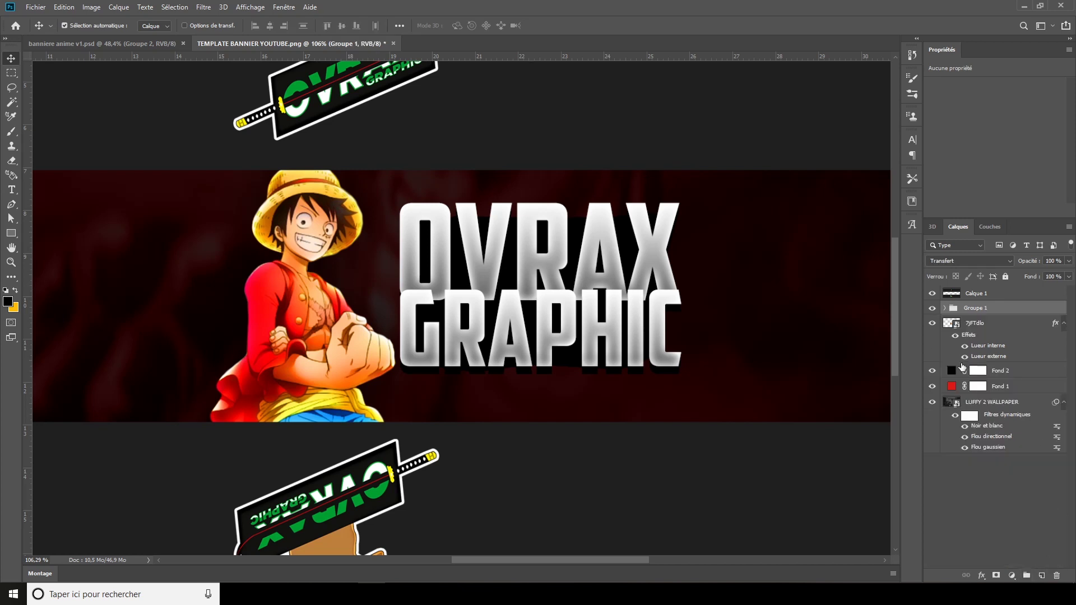
left_click(931, 309)
- Duplicate Groupe 1, hide the original, and merge the copy with Fusionner le groupe
key("ctrl+j")
left_click(931, 322)
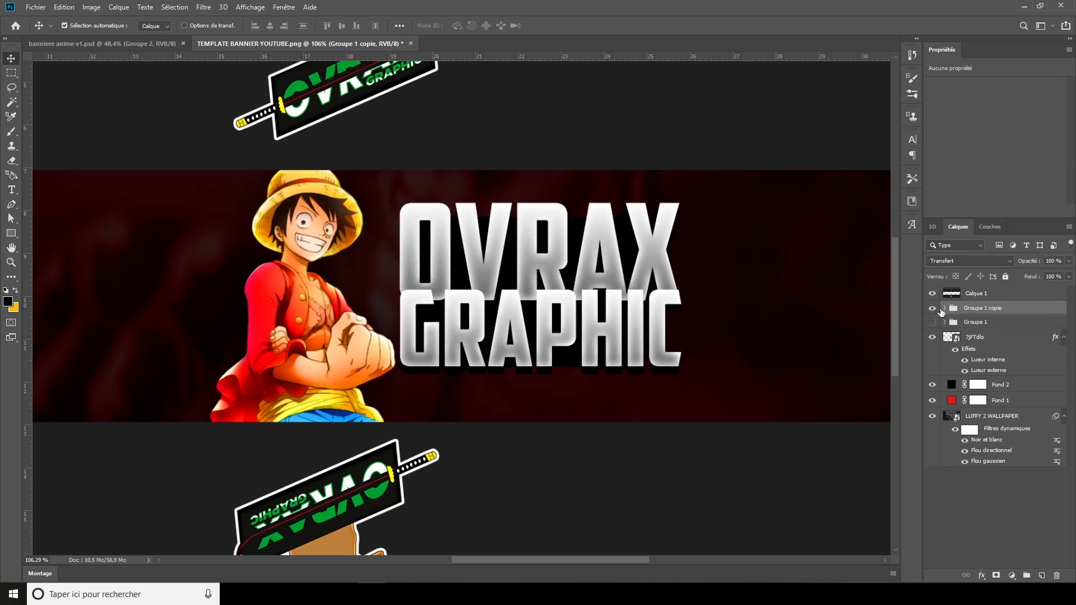
right_click(1007, 313)
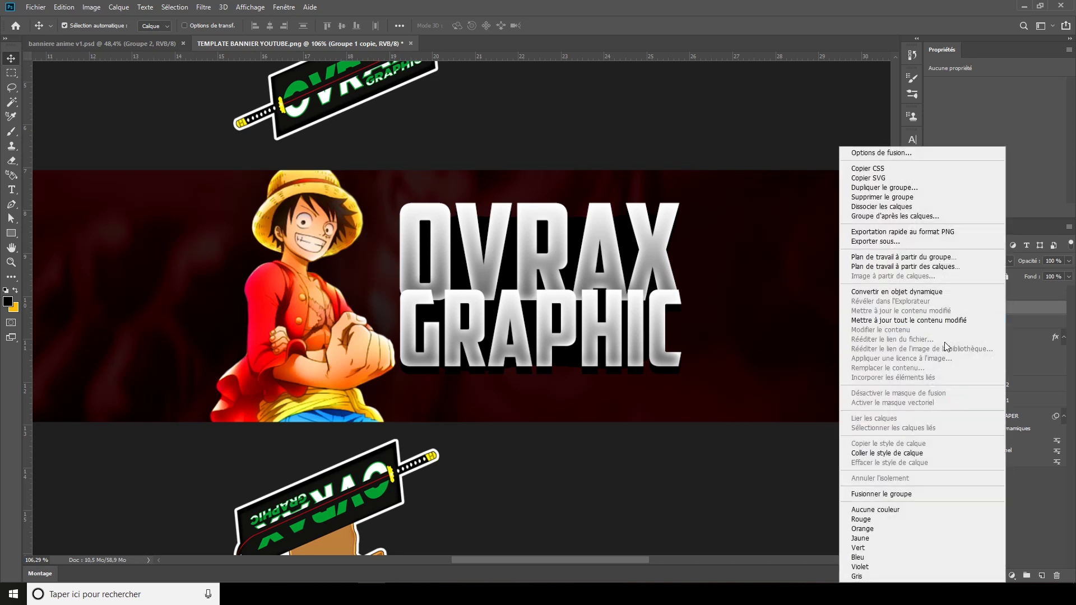
left_click(940, 495)
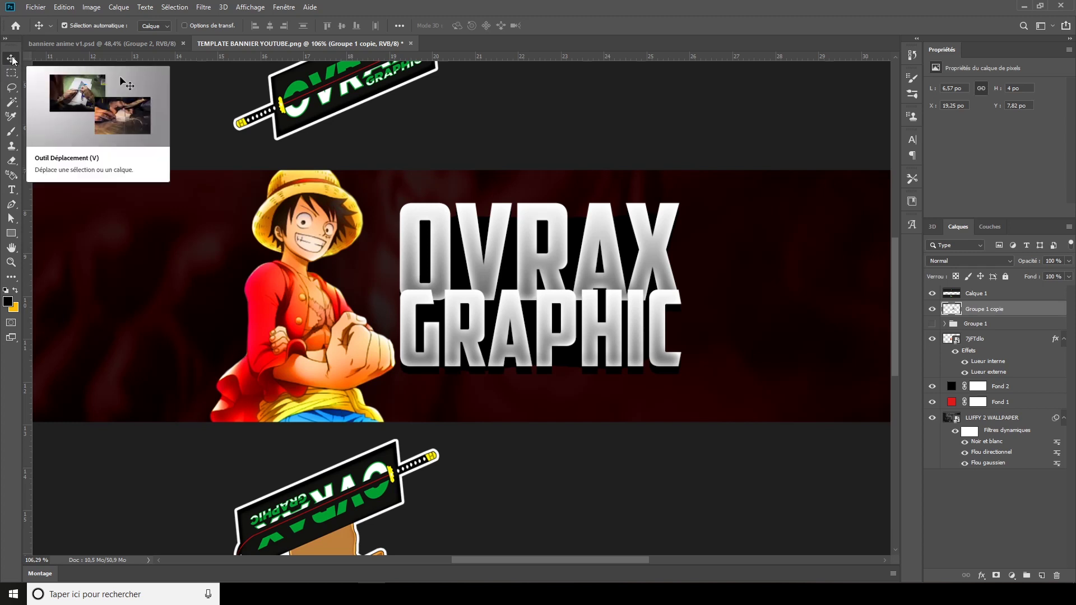
- Skew the OVRAX GRAPHIC text about 7° by raising its lower-left corner
key("ctrl+t")
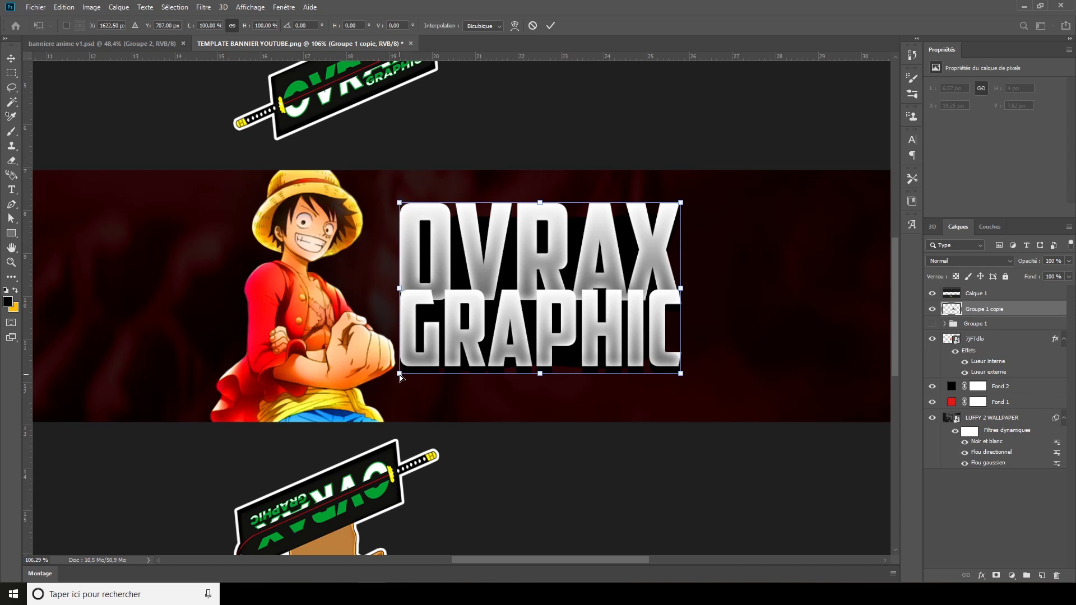
mouse_move(400, 377)
left_mouse_down()
mouse_move(375, 344)
mouse_move(395, 345)
left_mouse_up()
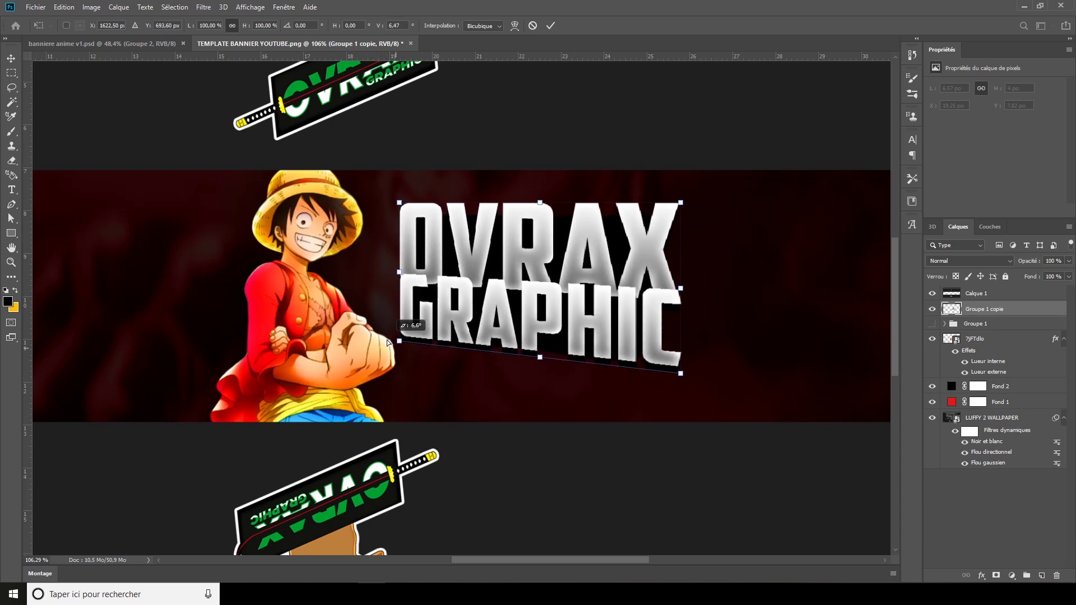
left_click_drag(394, 344, 387, 343)
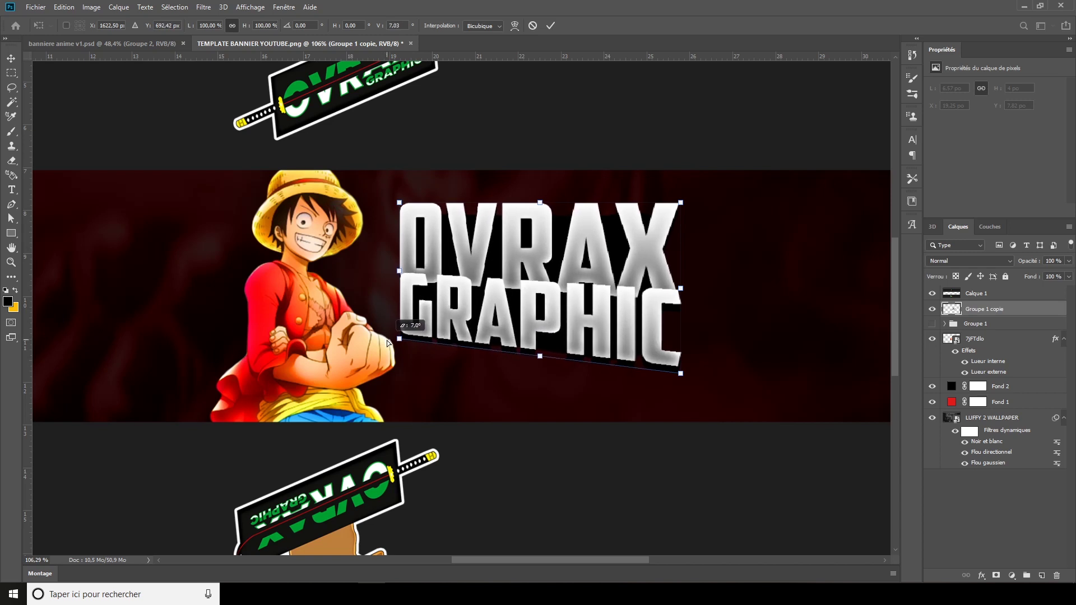
key("Return")
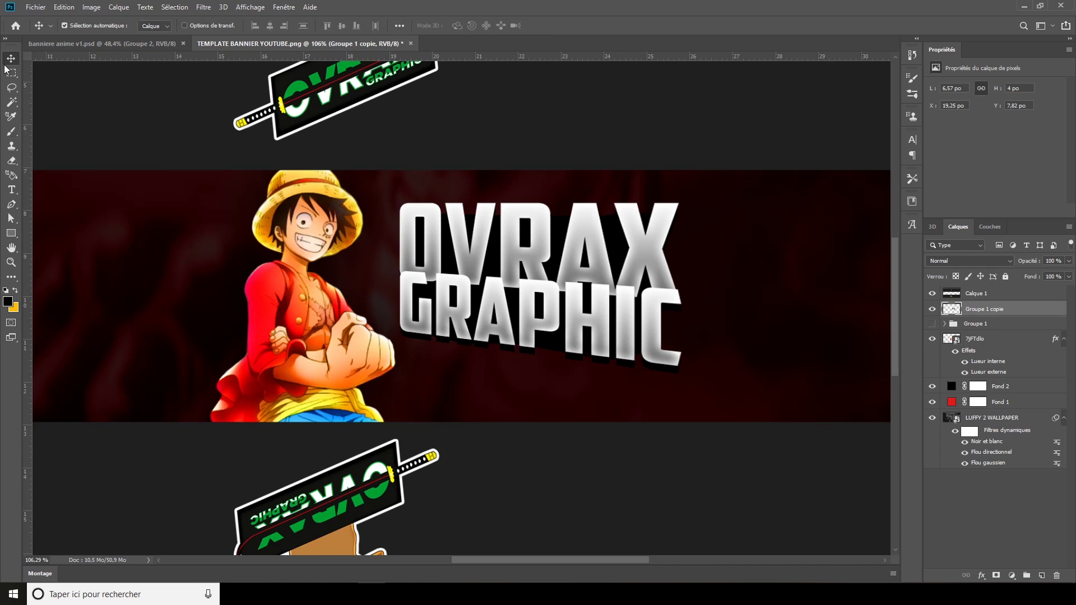
- Shift the slanted title slightly down and left
key("ctrl+t")
mouse_move(627, 294)
left_mouse_down()
mouse_move(617, 307)
mouse_move(626, 310)
left_mouse_up()
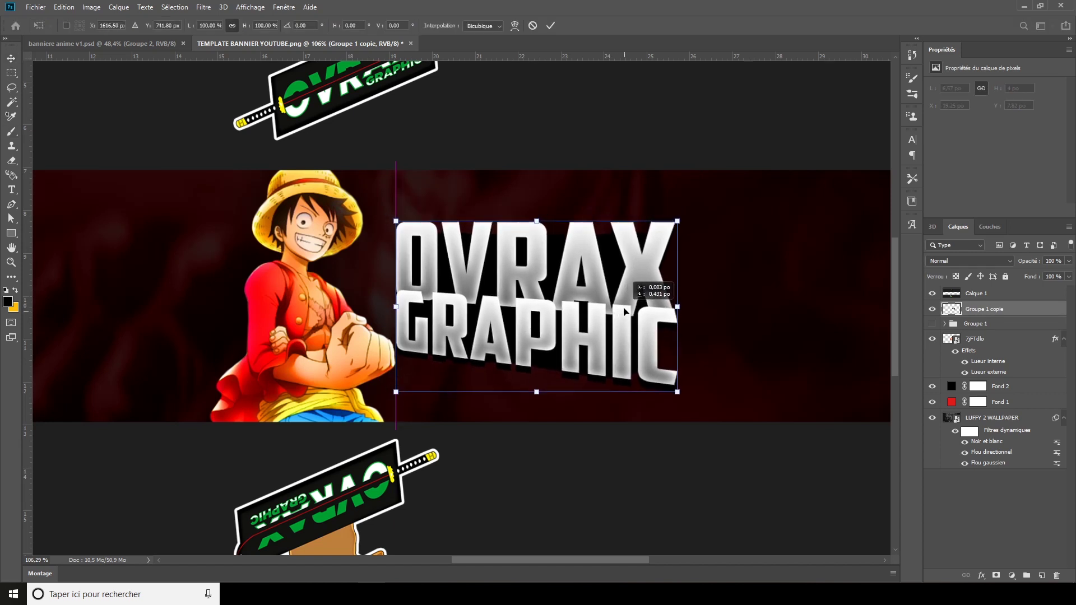
key("Return")
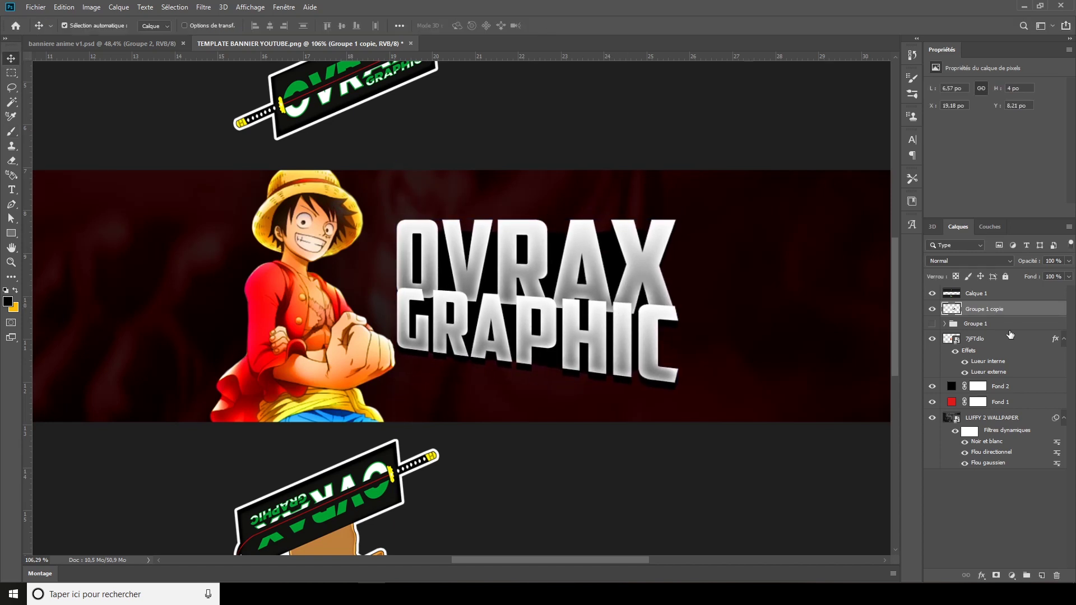
- Duplicate the title, untick R and V channels so the copy is blue-only, and nudge it right
key("ctrl+j")
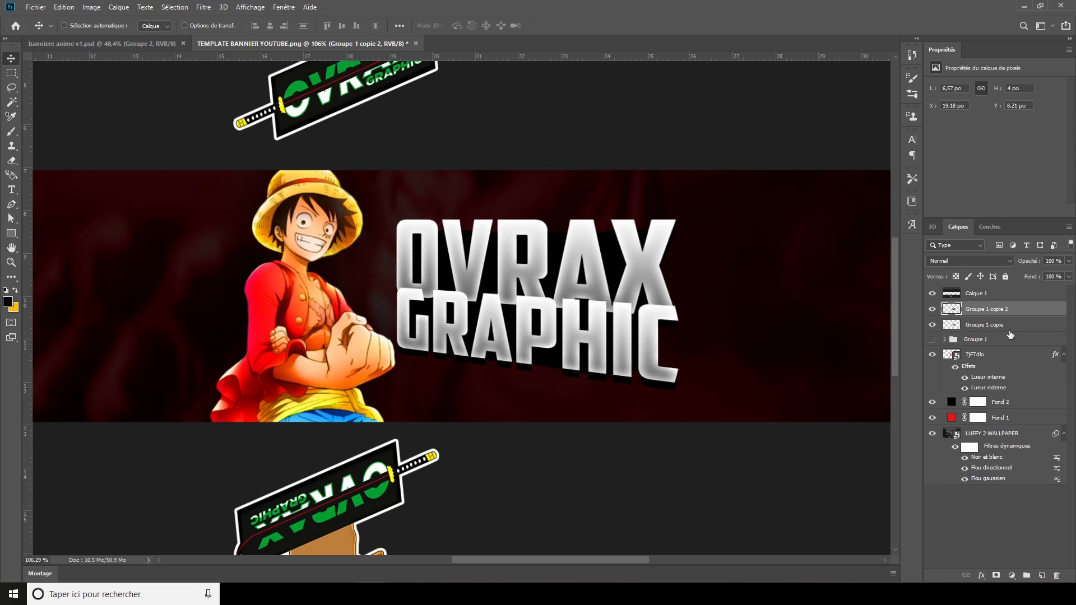
left_click(932, 323)
right_click(1028, 311)
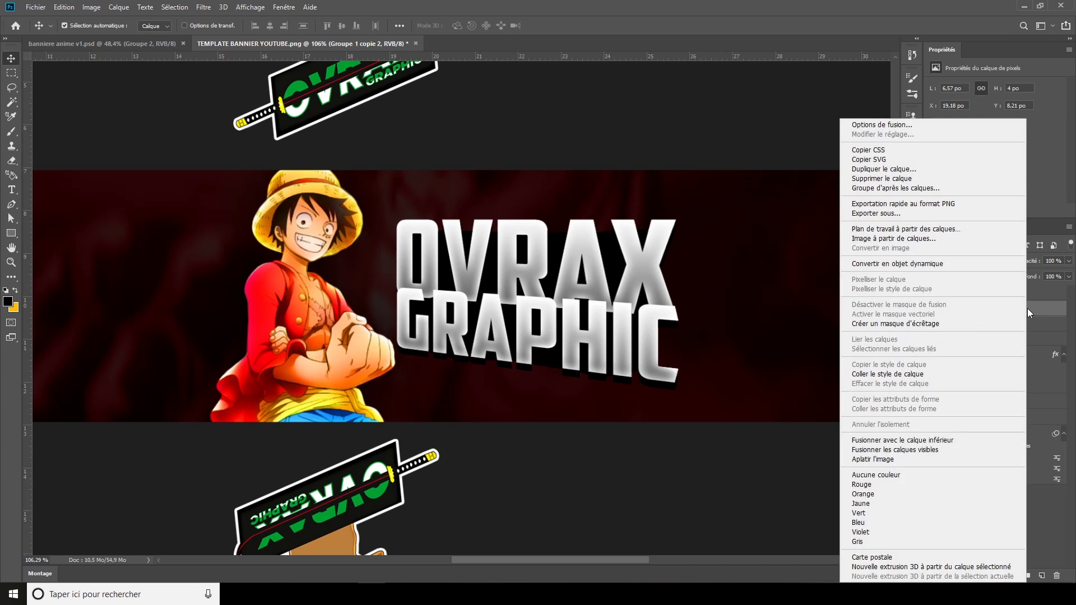
left_click(930, 127)
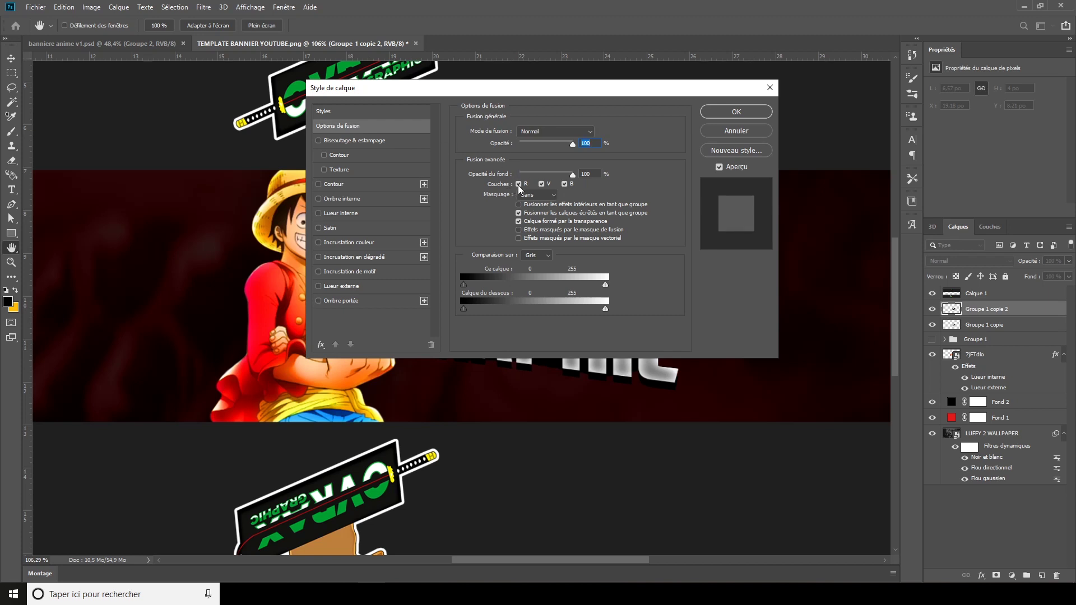
left_click(519, 186)
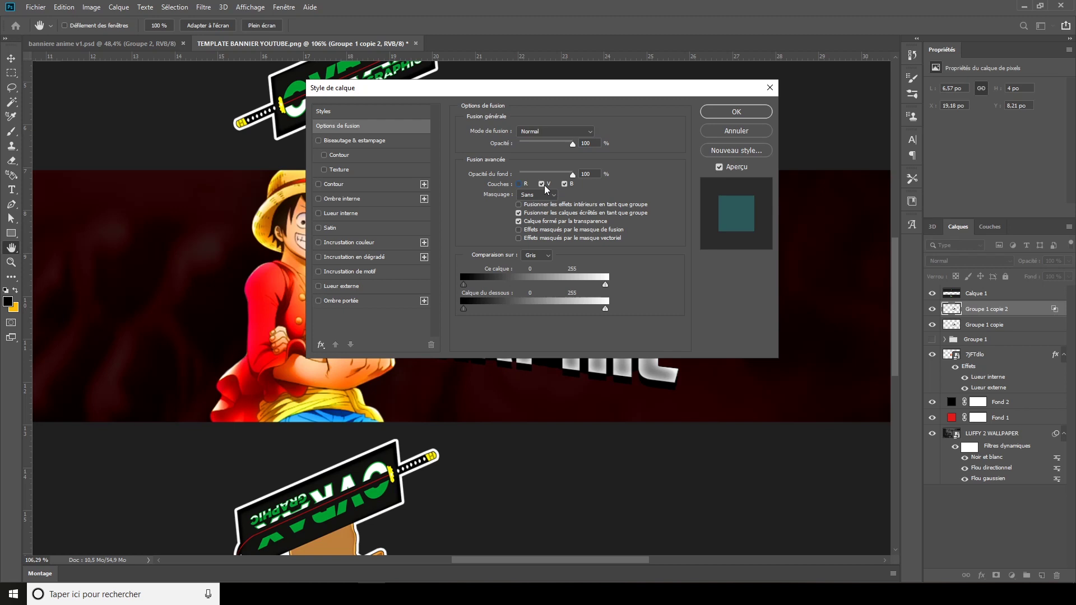
left_click(541, 184)
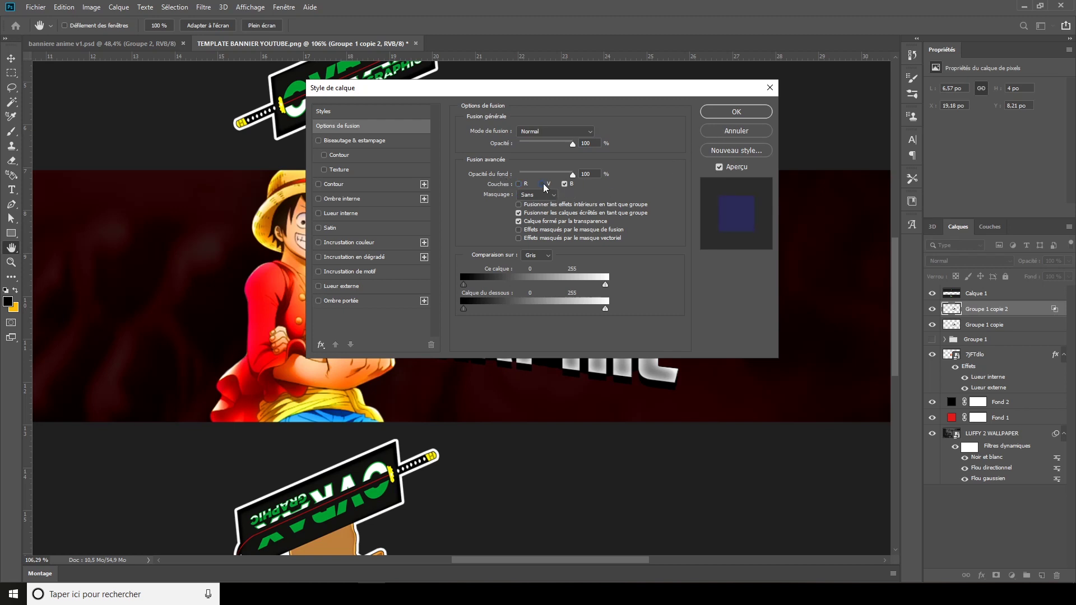
left_click(732, 112)
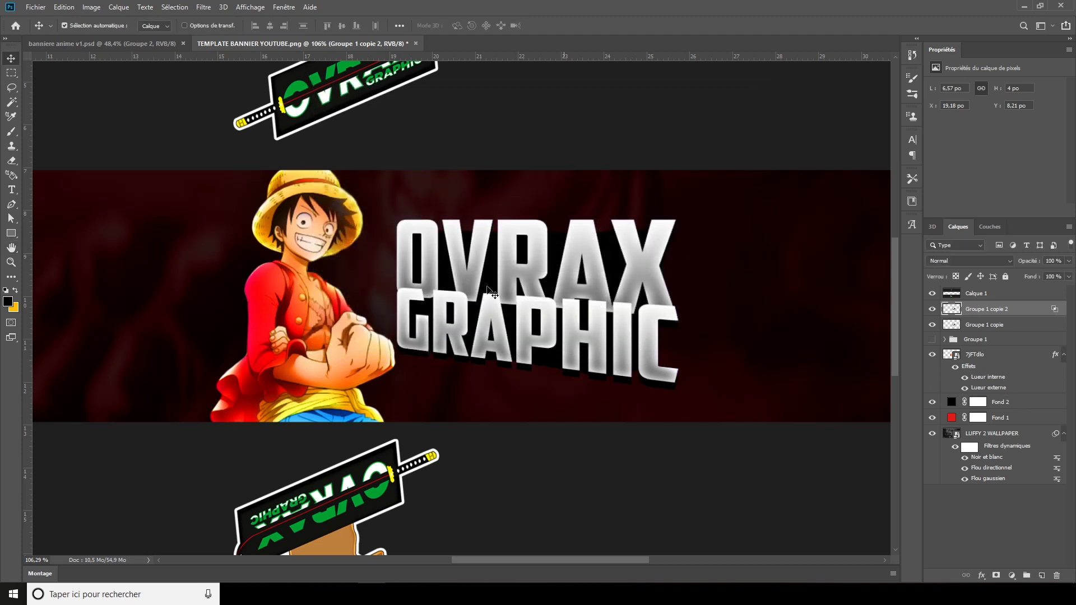
key("Right")
key("Right")
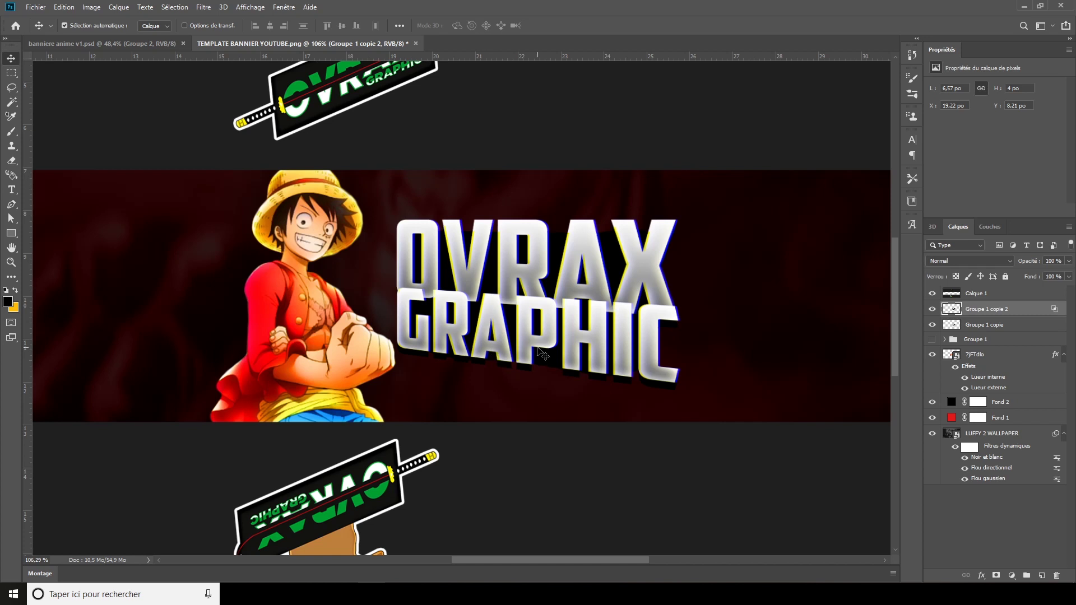
left_click(1017, 325)
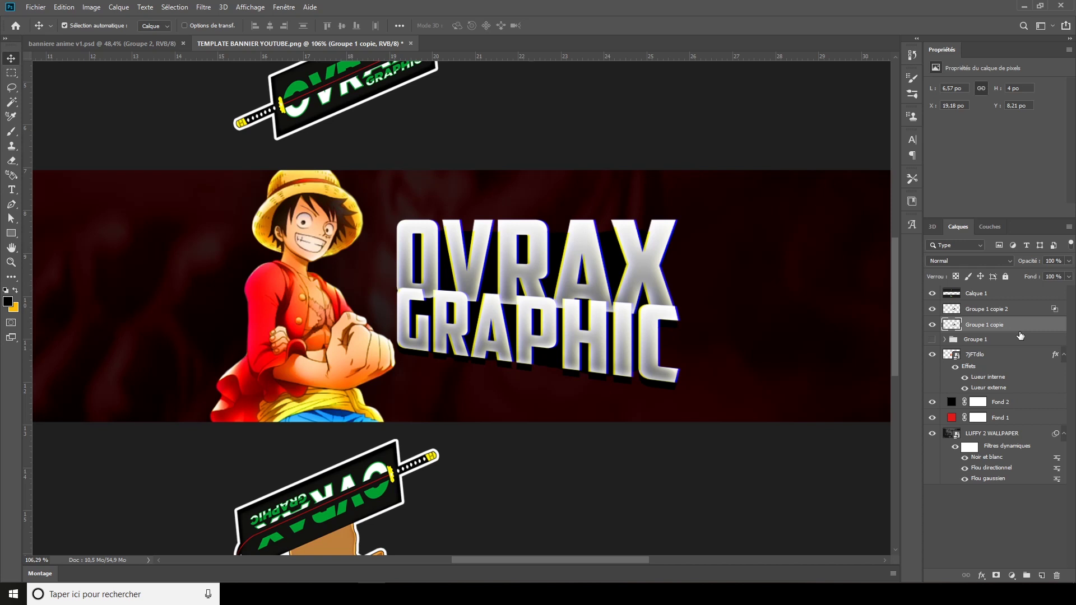
- Hide the blue copy, duplicate the original title, untick B and V channels, and nudge it left
left_click(931, 309)
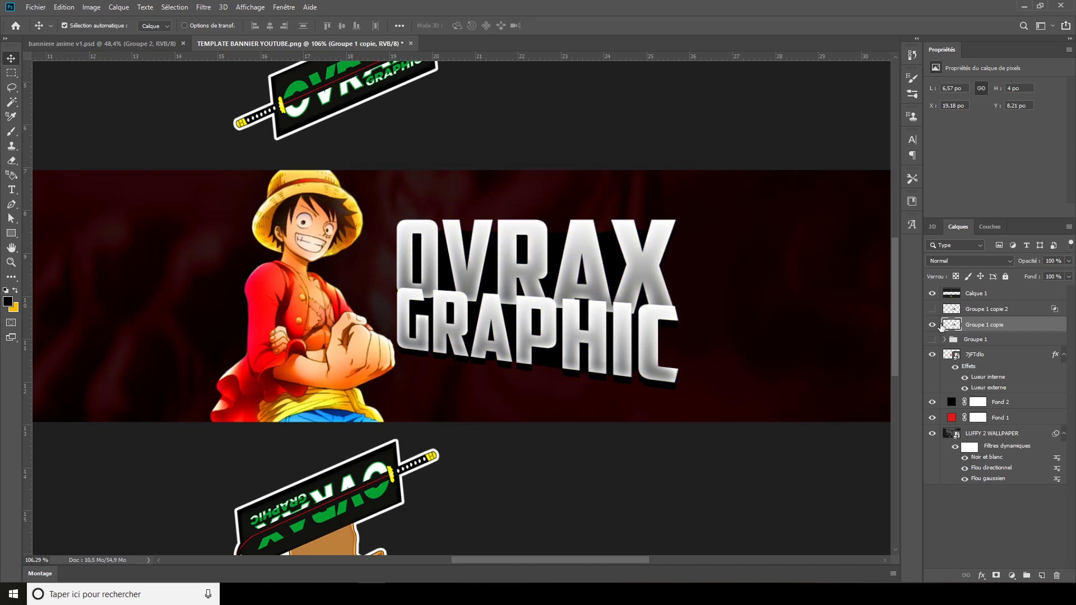
key("ctrl+j")
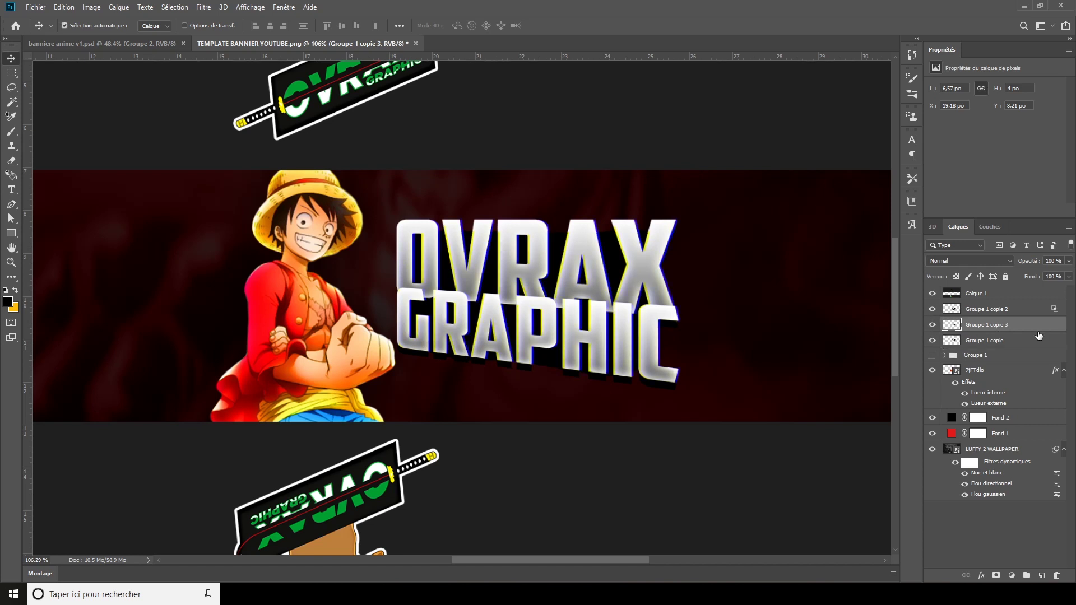
right_click(1016, 331)
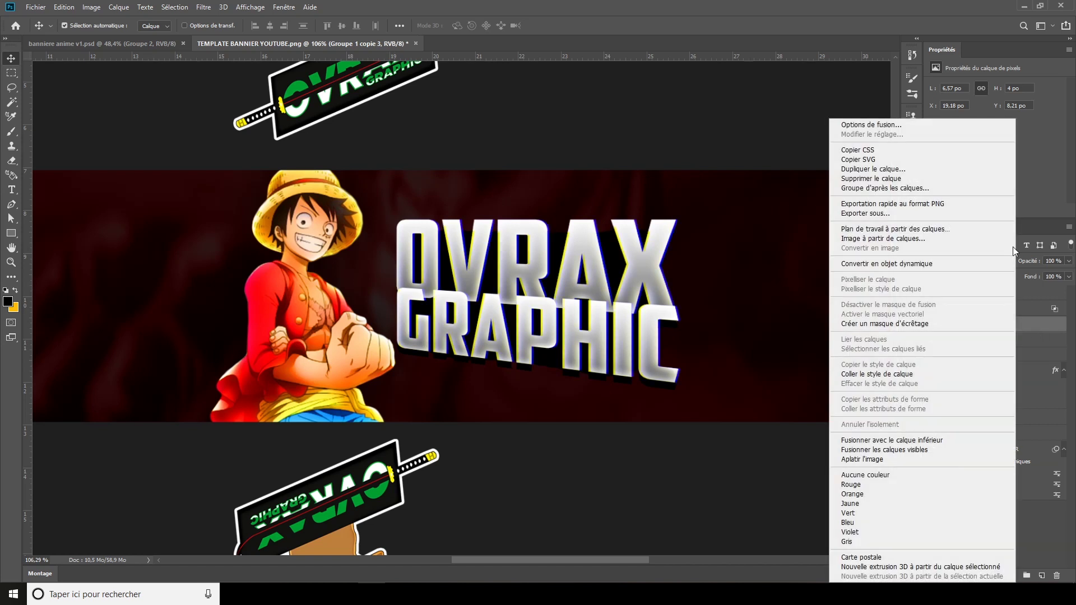
left_click(960, 123)
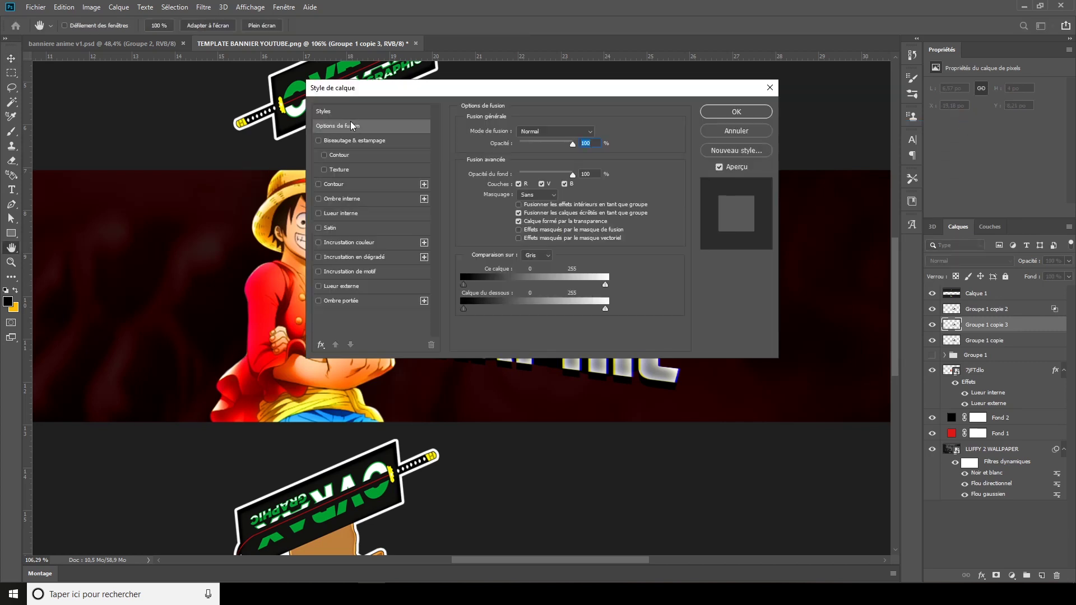
left_click(565, 184)
left_click(541, 184)
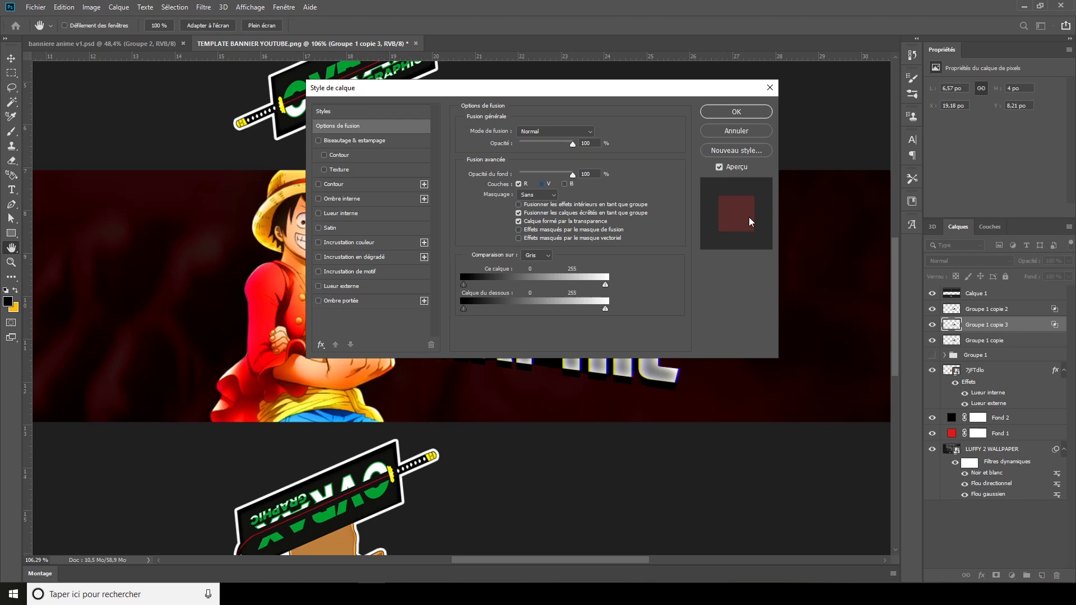
left_click(737, 114)
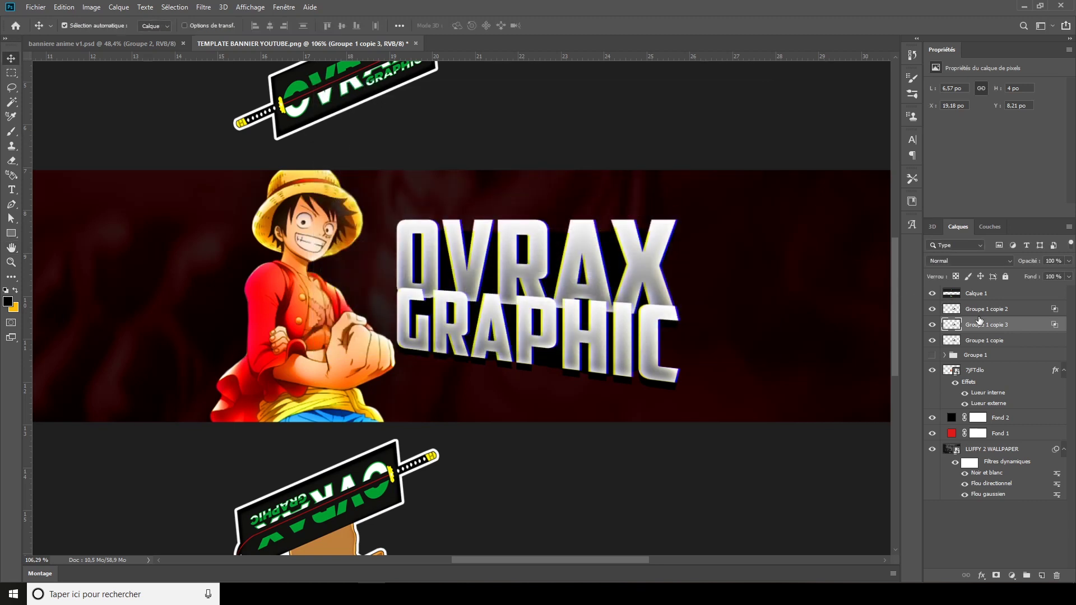
key("Left")
key("Left")
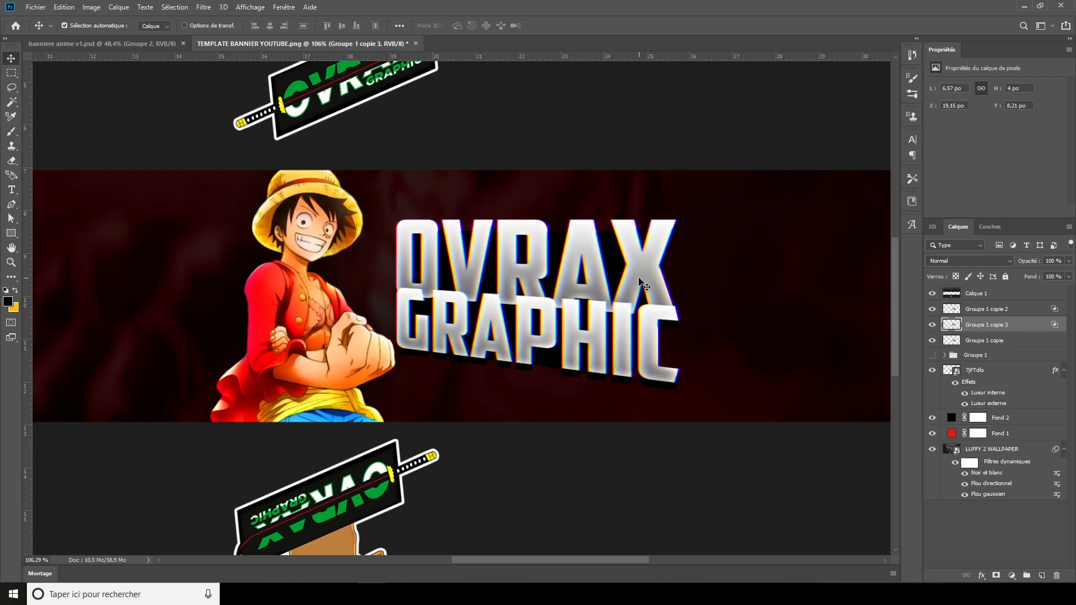
- Zoom in on the lettering and nudge the red copy, Groupe 1 copie 3, further left
scroll(515, 294, "down", 4)
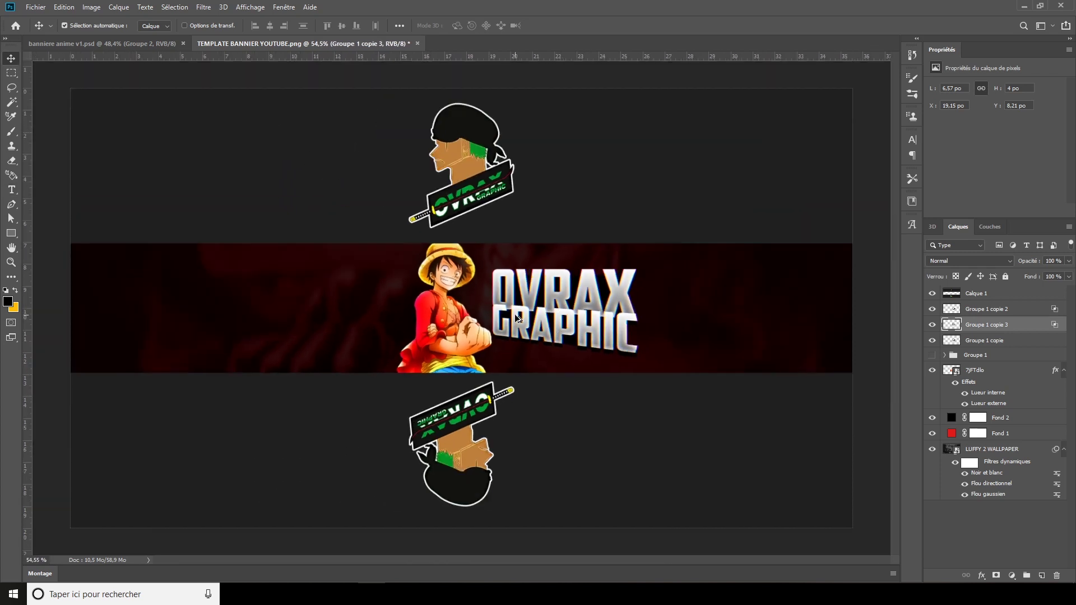
scroll(515, 317, "up", 2)
scroll(515, 317, "up", 2)
scroll(515, 317, "down", 1)
scroll(516, 317, "down", 1)
scroll(516, 317, "down", 1)
scroll(516, 317, "down", 1)
key("Left")
key("Left")
key("Left")
- Nudge the blue copy, Groupe 1 copie 2, further right and select all three title copies
left_click(993, 312)
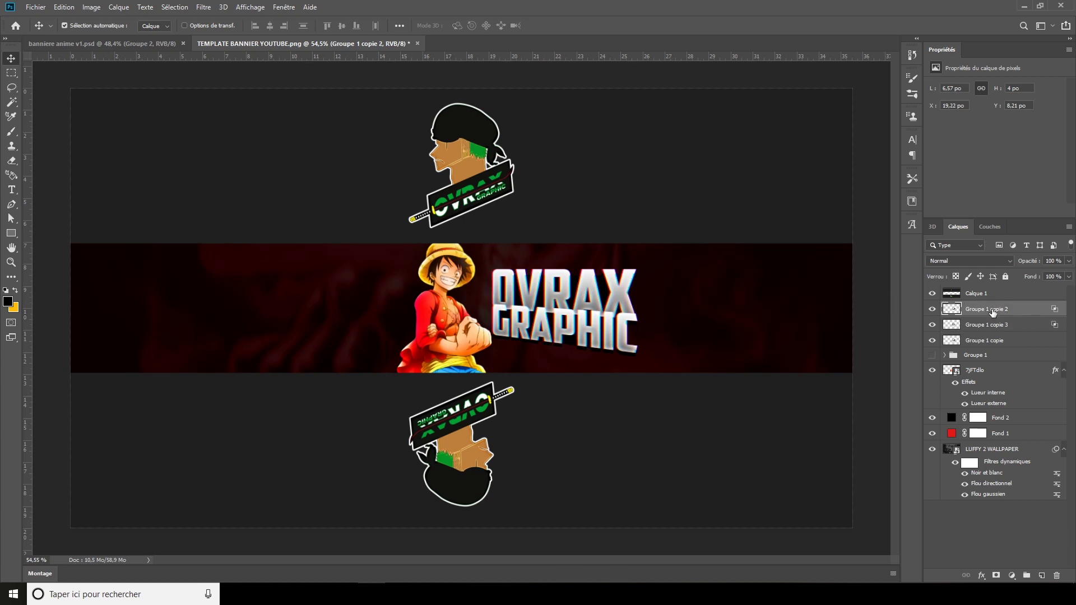
key("Right")
key("Right")
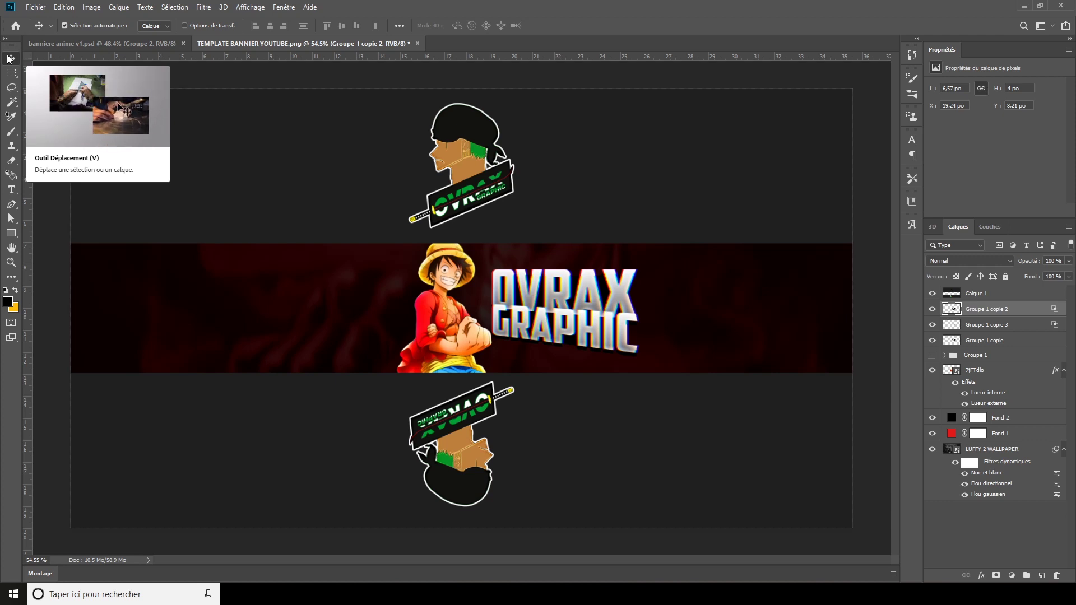
scroll(539, 268, "up", 3)
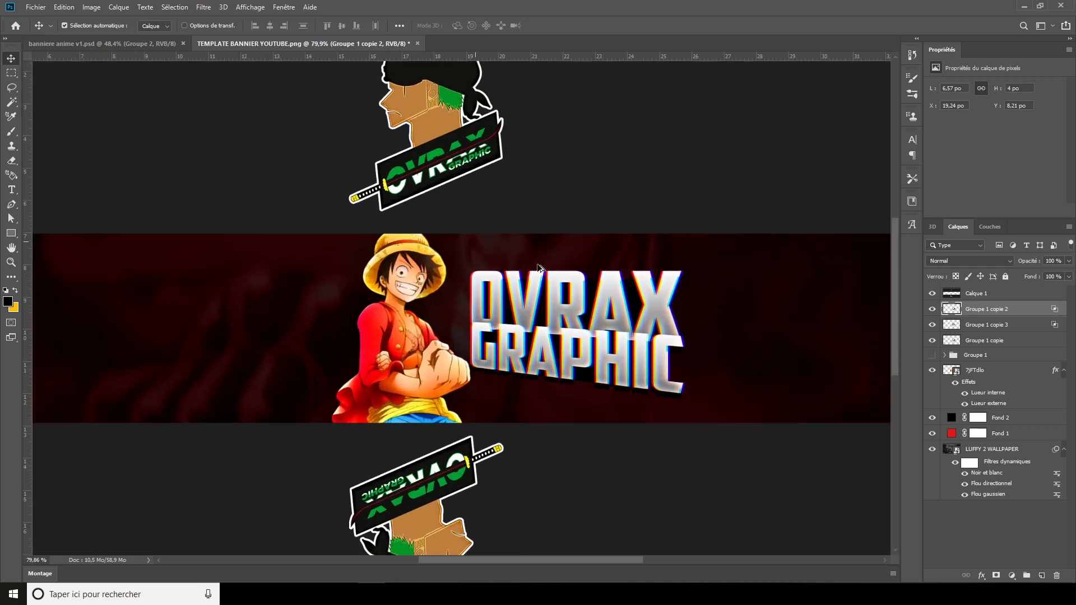
scroll(649, 348, "up", 3)
scroll(659, 347, "up", 2)
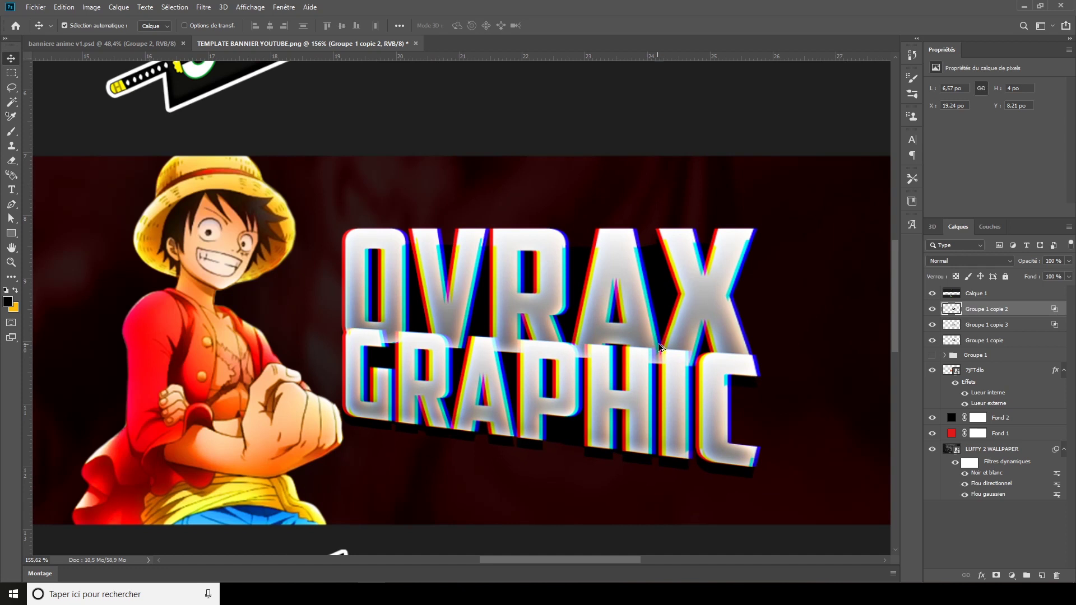
scroll(659, 347, "down", 5)
scroll(659, 348, "up", 1)
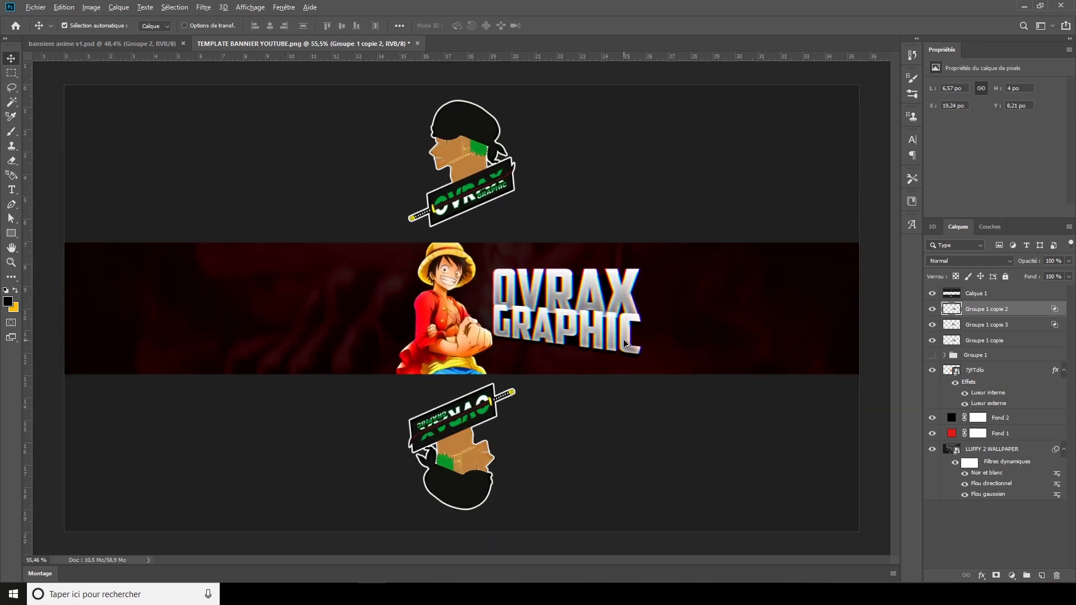
scroll(626, 344, "up", 3)
scroll(538, 280, "up", 1)
scroll(473, 243, "down", 1)
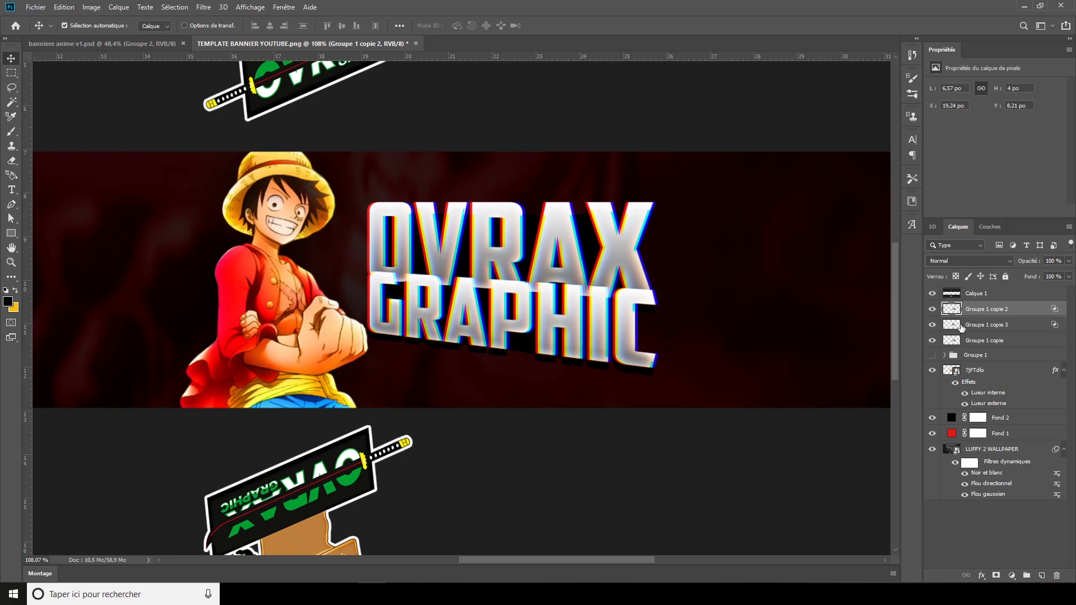
left_click(989, 344, "shift")
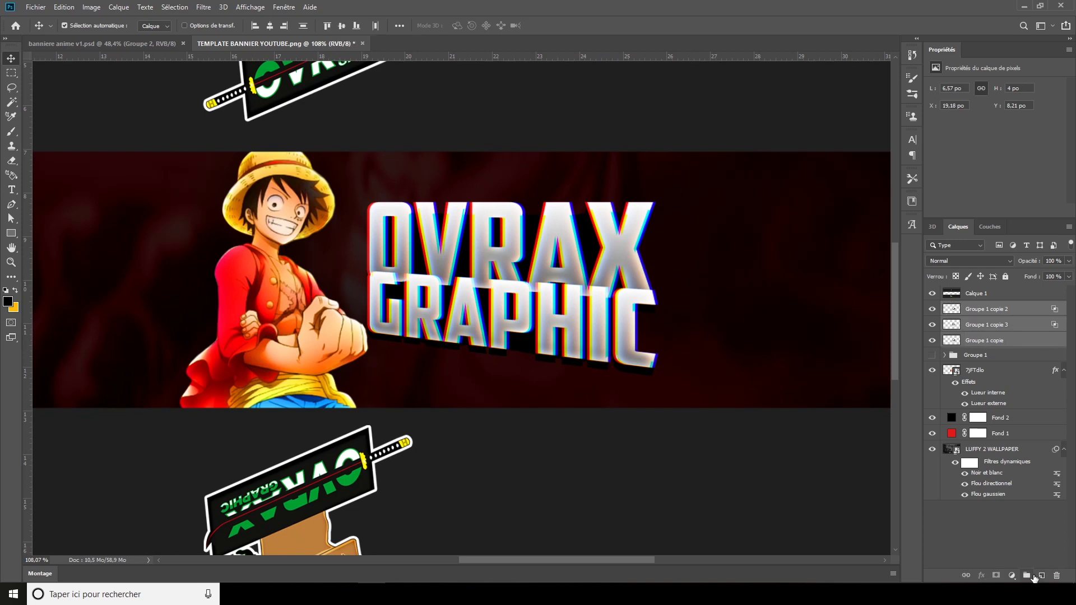
- Group the three title copies, duplicate the group, hide the original, and merge the copy
left_click(1026, 576)
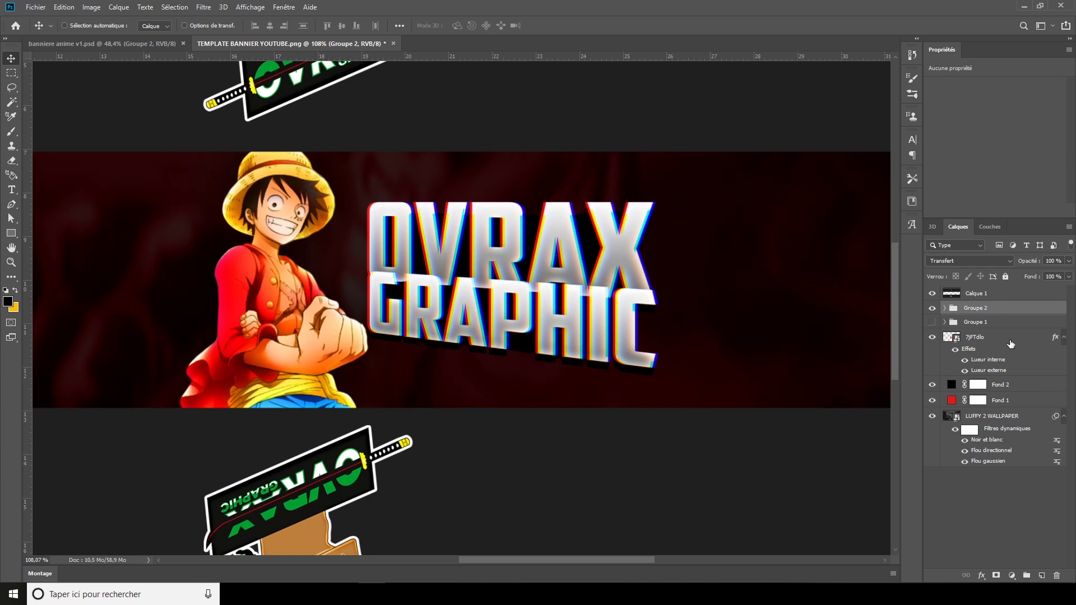
key("ctrl+j")
left_click(932, 322)
right_click(1007, 315)
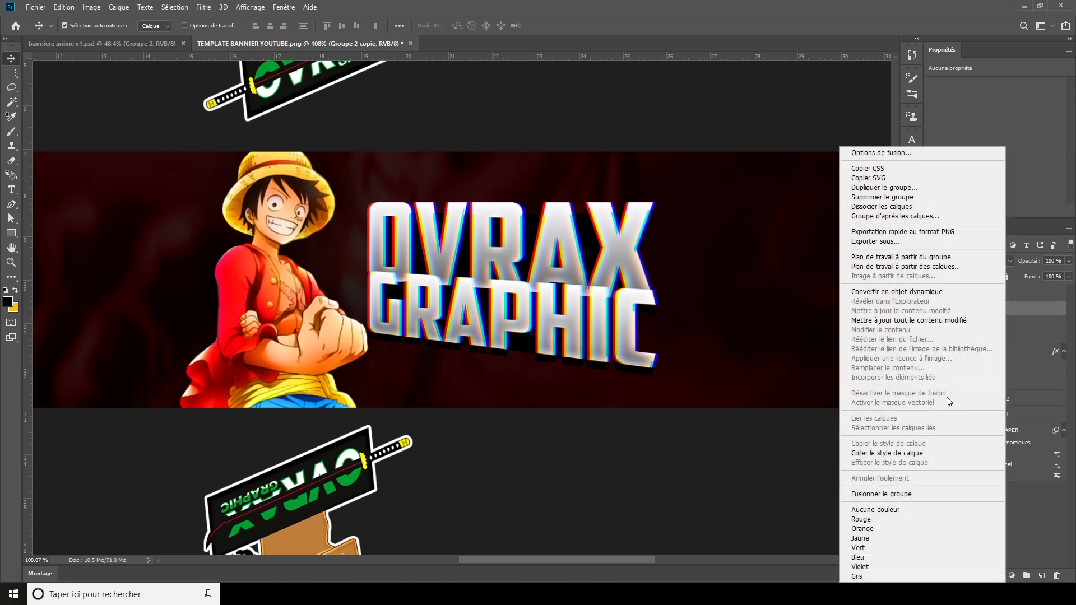
left_click(907, 494)
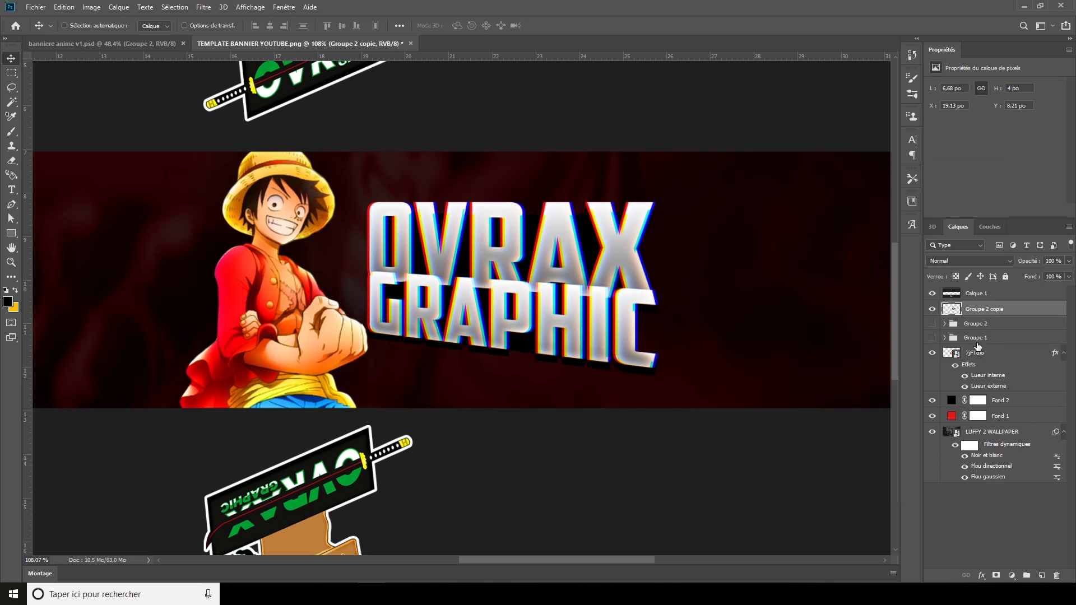
- Reposition the merged title slightly with free transform
key("ctrl+t")
mouse_move(579, 316)
left_mouse_down()
mouse_move(597, 327)
mouse_move(527, 335)
left_mouse_up()
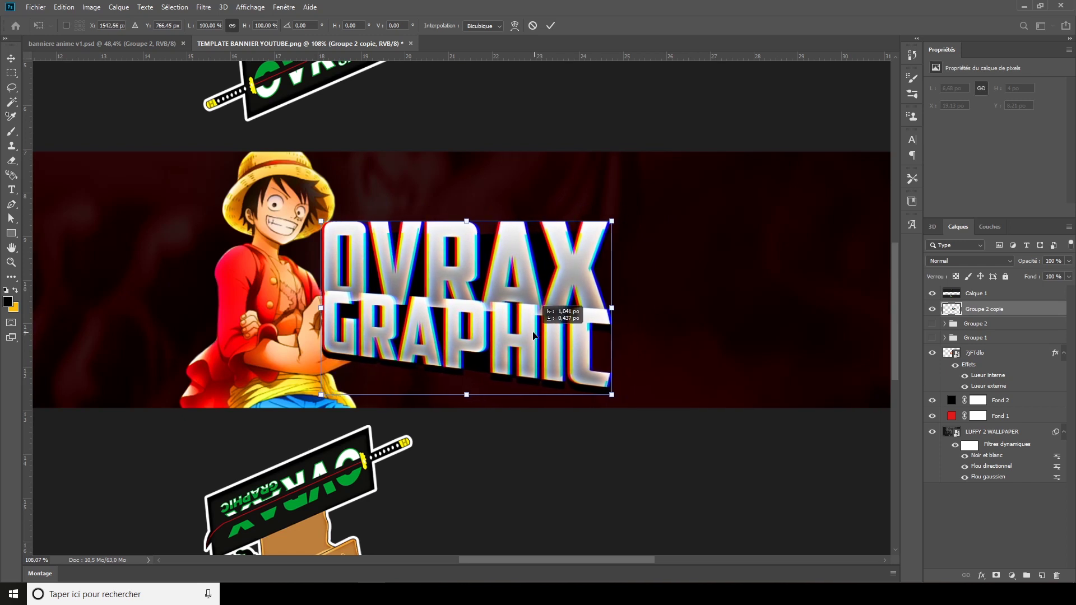
left_click_drag(526, 335, 539, 330)
key("Return")
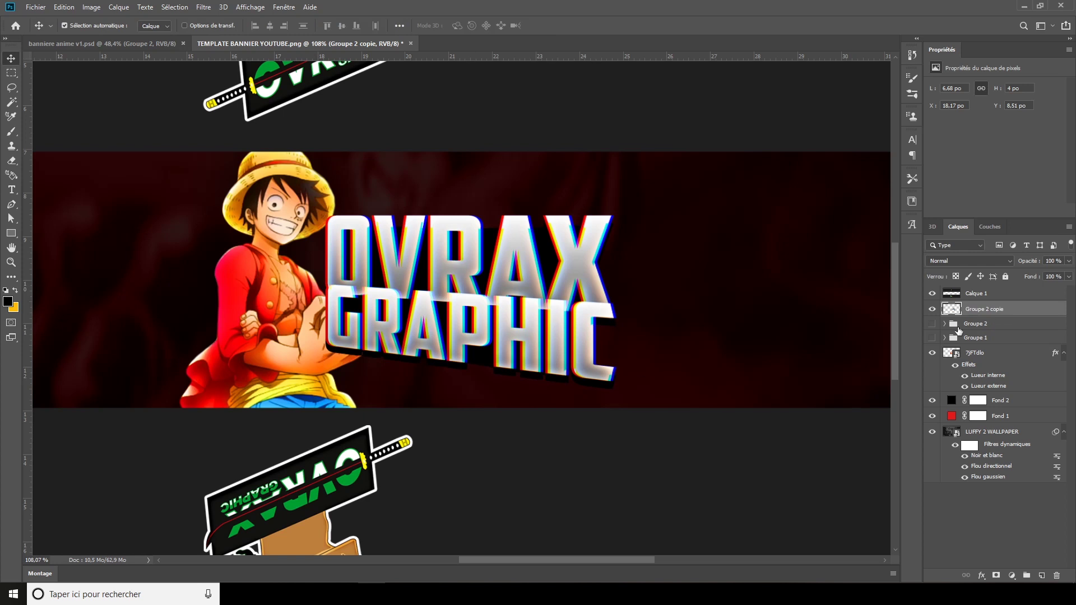
- Move the title layer below 7jFTdlo and fine-tune it so Luffy's fist overlaps GRAPHIC
left_click_drag(991, 312, 993, 376)
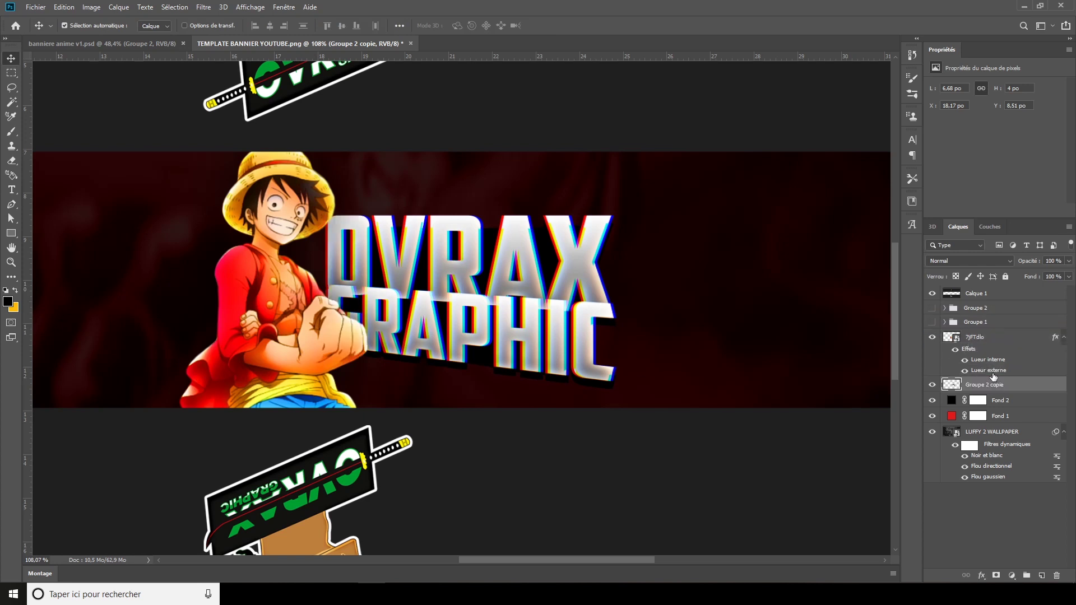
key("ctrl+t")
left_click_drag(430, 334, 436, 331)
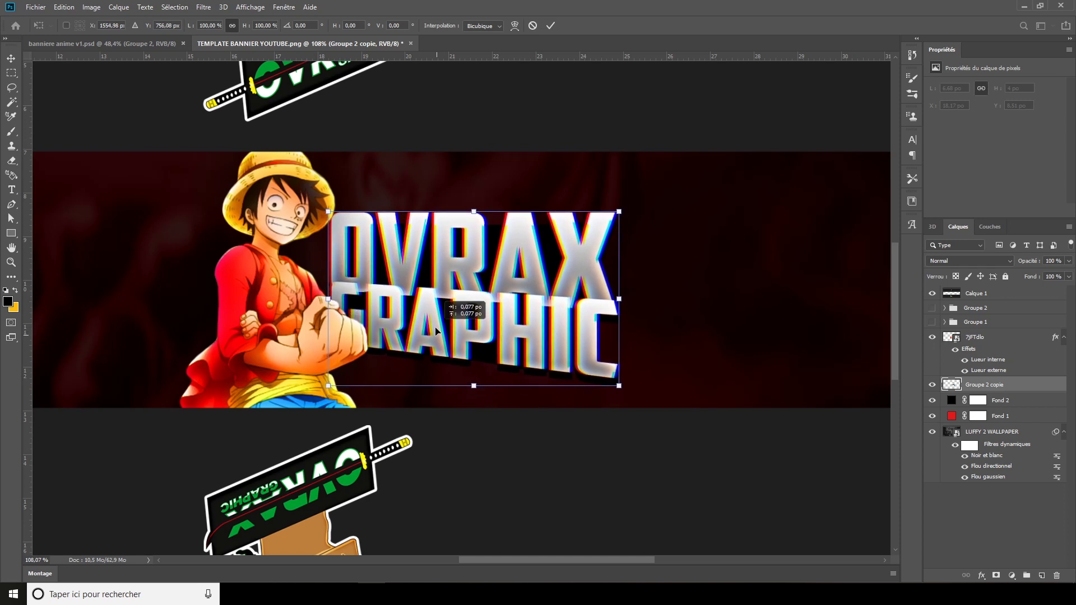
left_click_drag(436, 331, 430, 335)
key("Return")
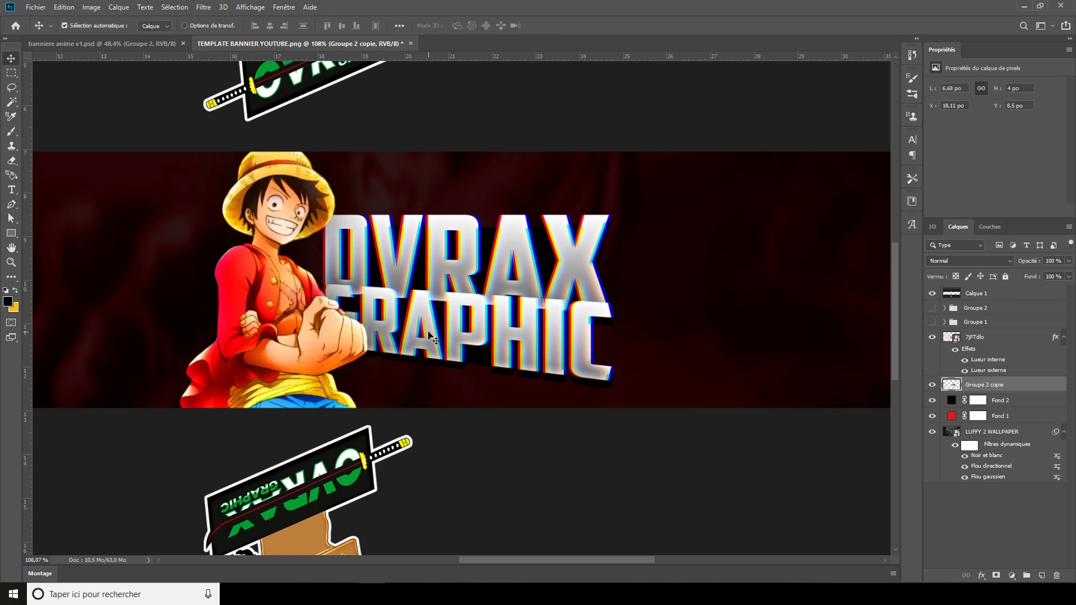
key("Up")
key("Up")
key("Up")
key("Up")
key("Up")
key("Up")
key("Up")
key("Up")
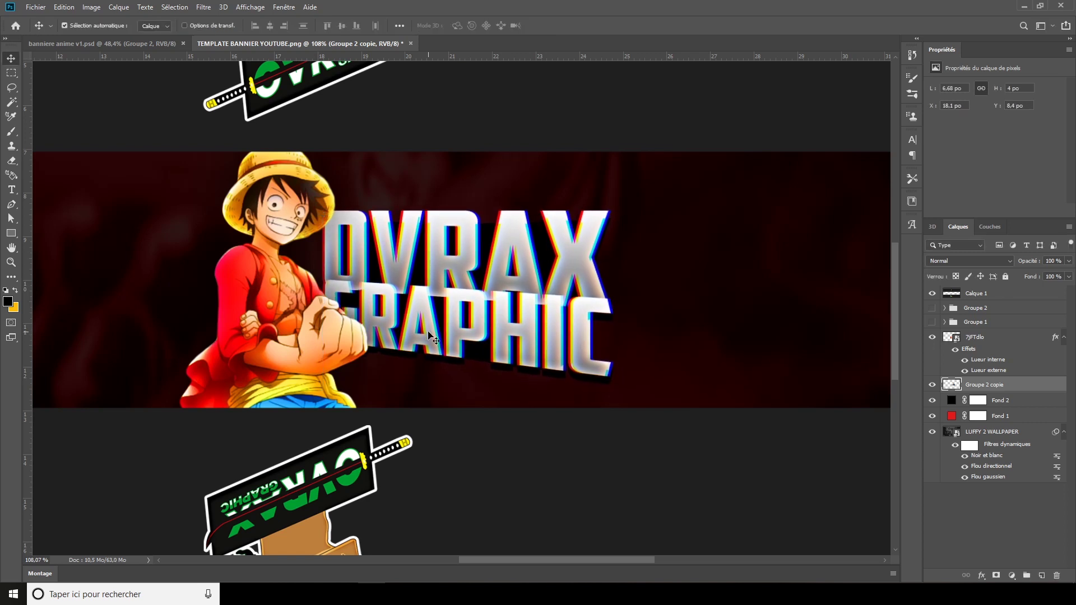
key("Right")
key("Right")
key("Right")
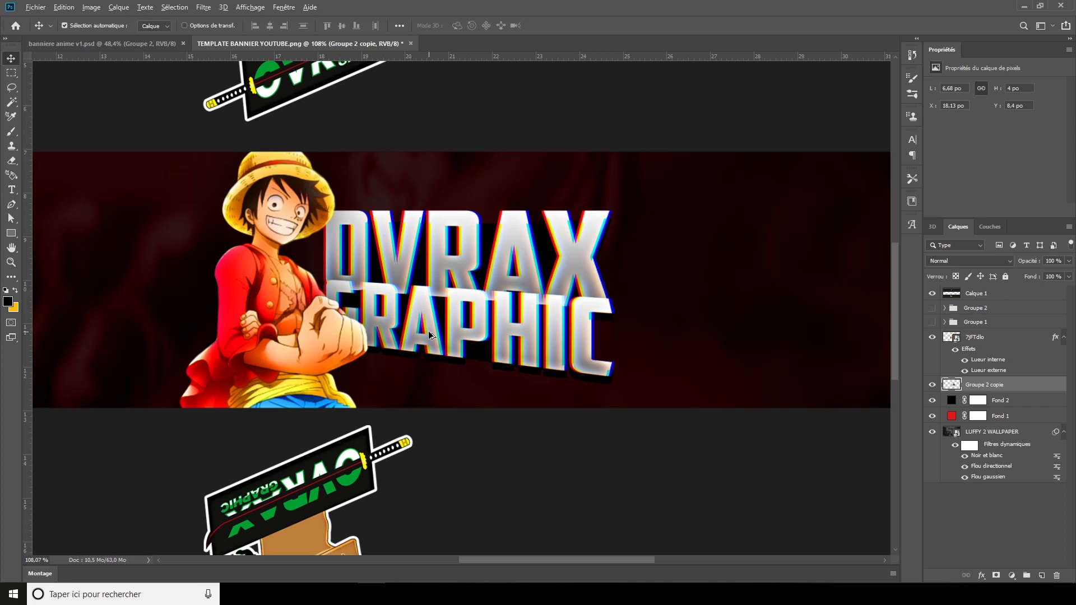
scroll(429, 335, "down", 3)
scroll(429, 335, "down", 2)
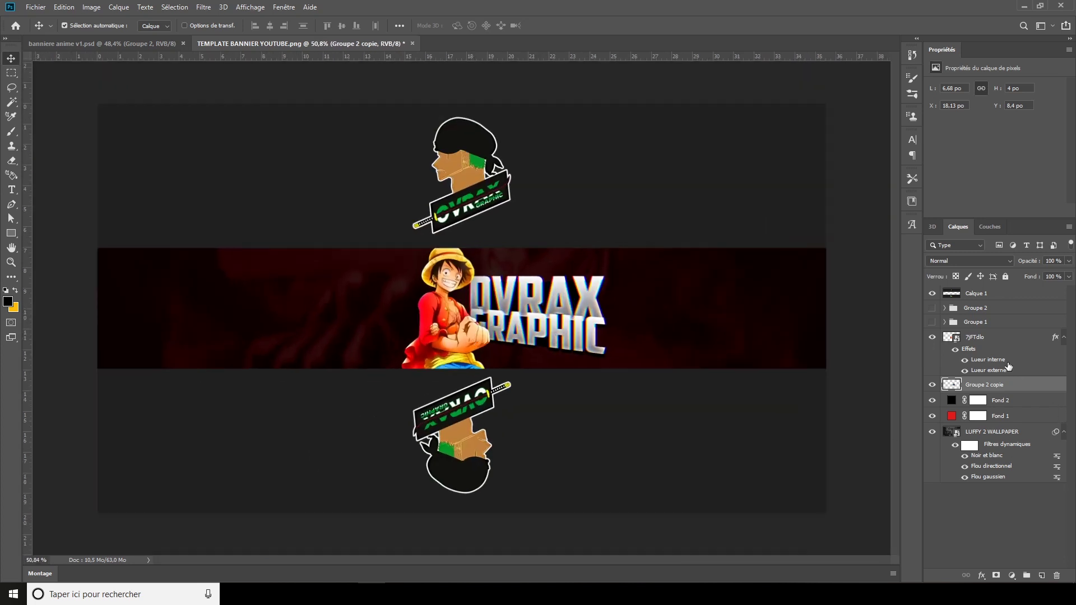
- Move Luffy (7jFTdlo) and Groupe 2 copie together to the banner centre, then add a new layer
left_click(991, 344, "ctrl")
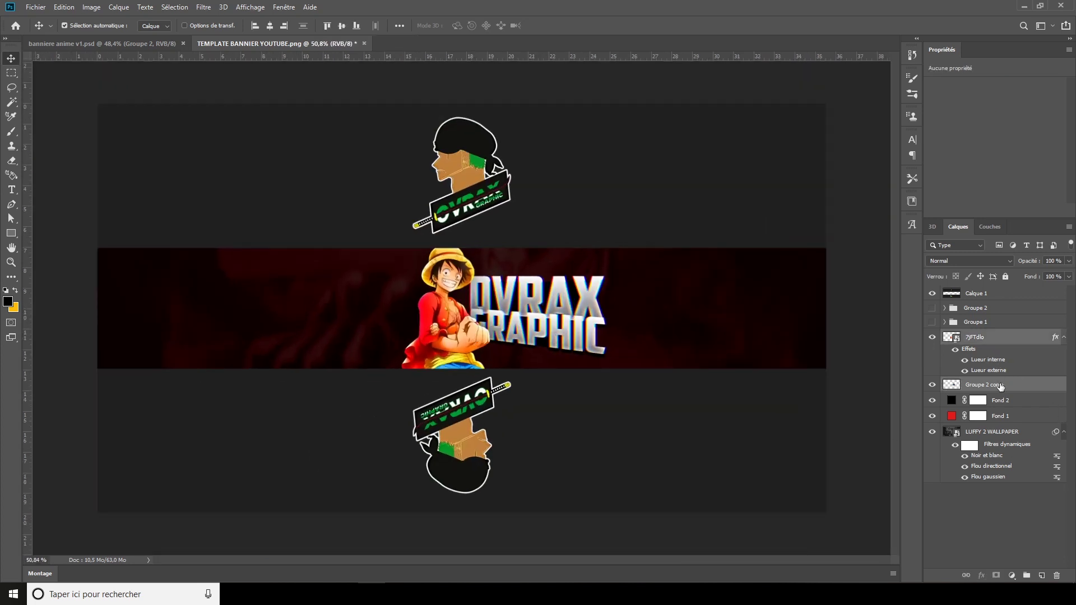
left_click(1000, 386)
left_click(932, 337)
left_click(932, 338)
left_click(932, 386)
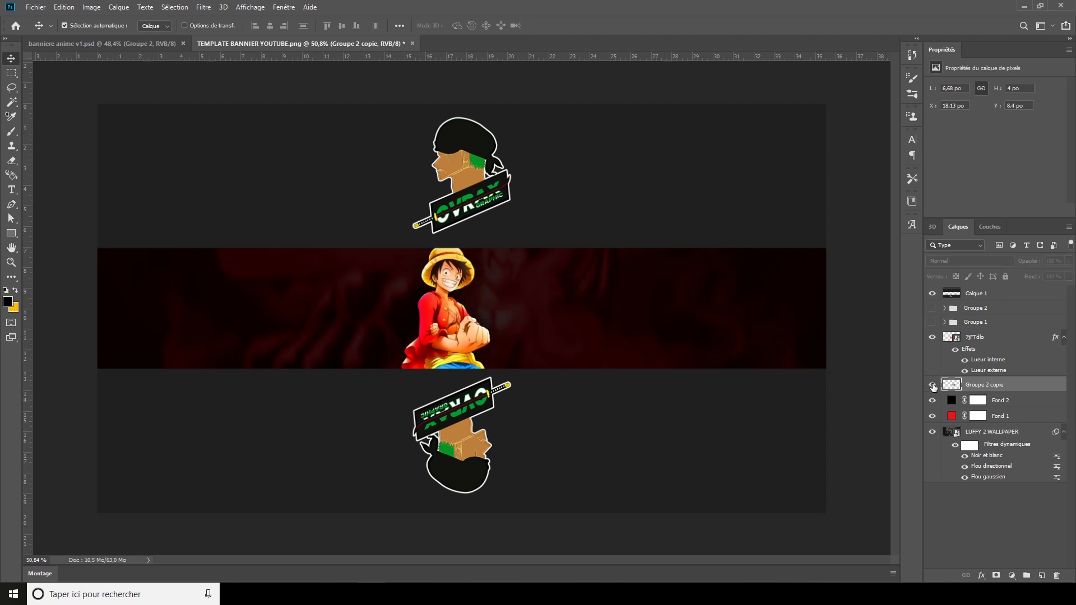
left_click(988, 346, "ctrl")
key("ctrl+t")
mouse_move(507, 322)
left_mouse_down()
mouse_move(462, 320)
mouse_move(472, 311)
left_mouse_up()
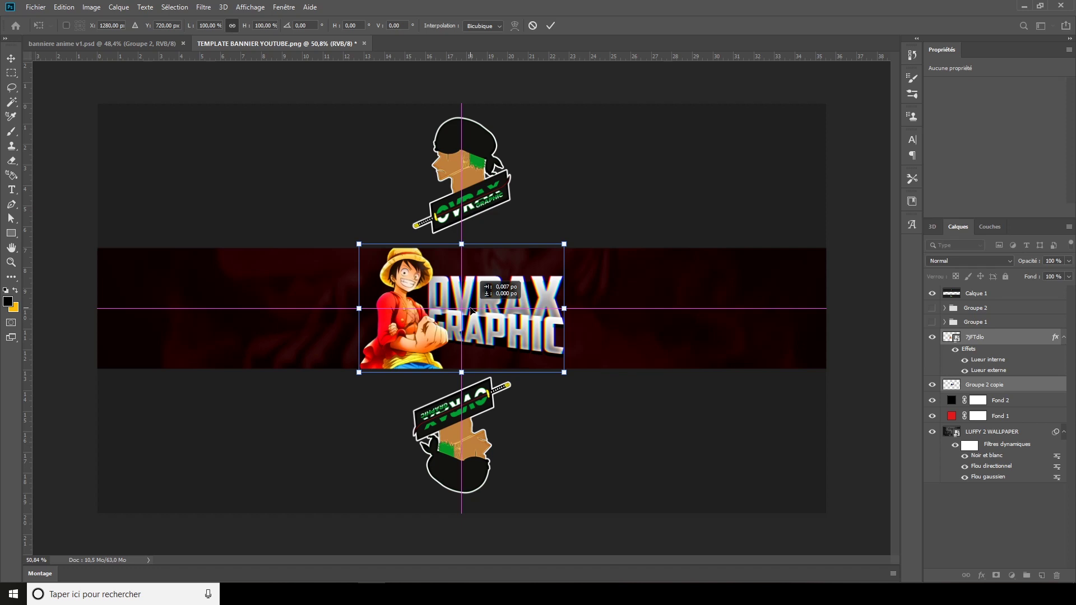
key("Return")
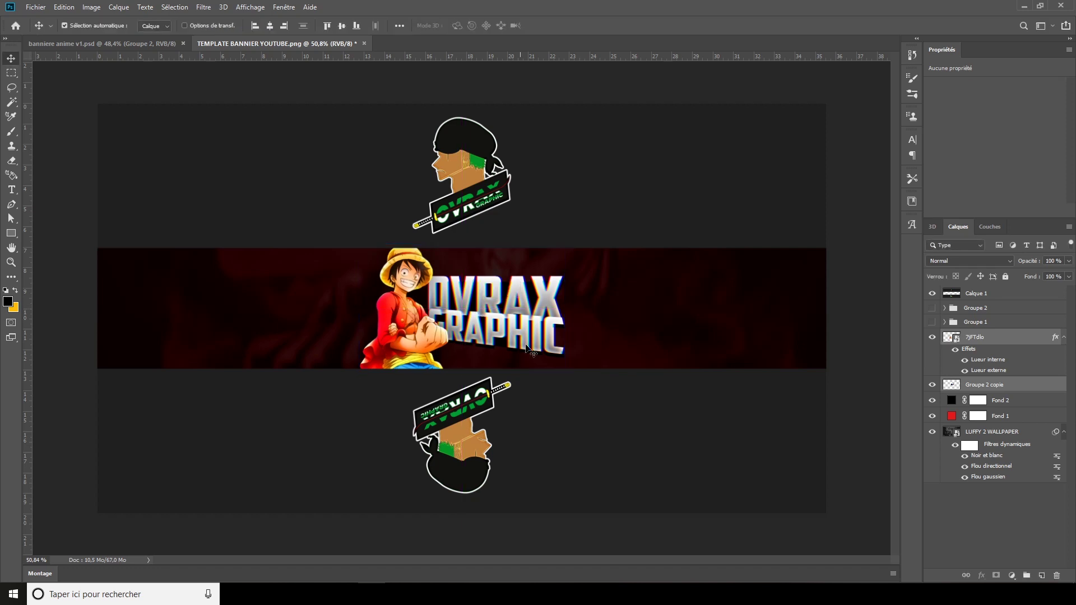
scroll(531, 369, "up", 2)
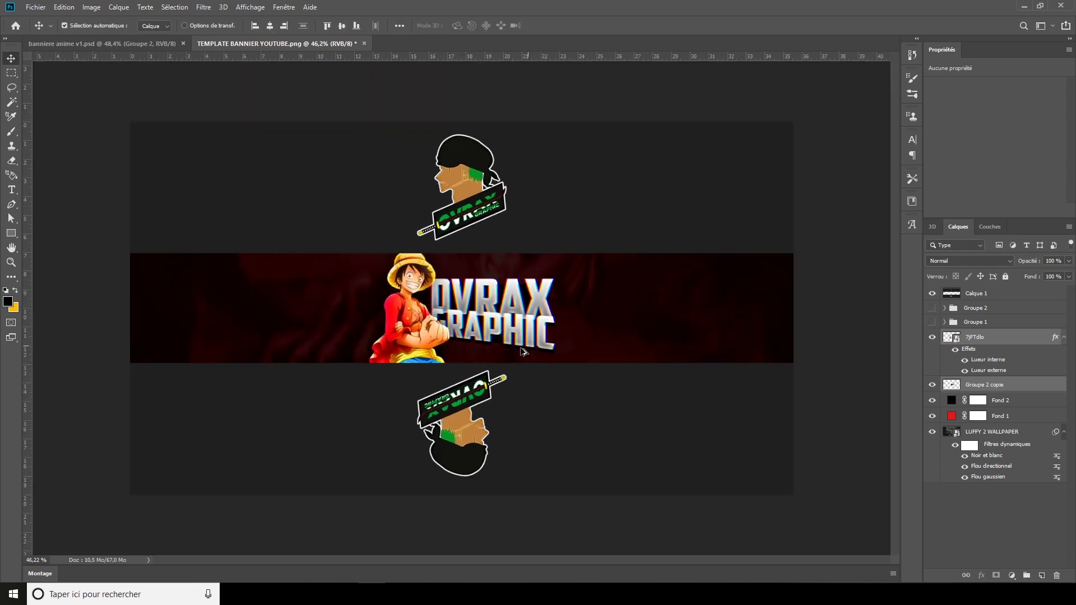
left_click(1038, 576)
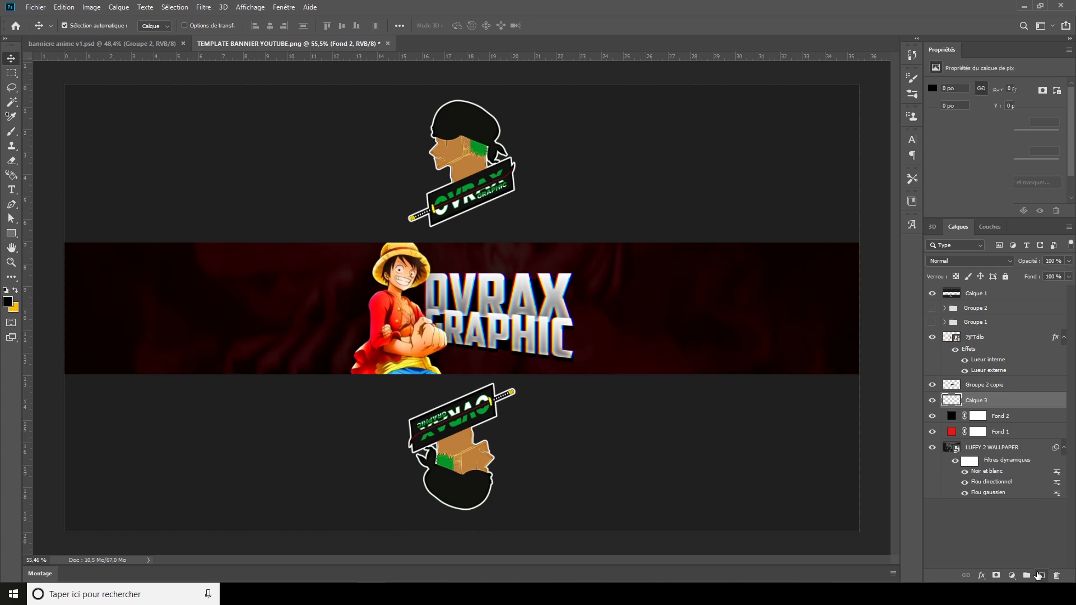
- Set up a 135 px brush at 41% hardness with red d72523 as foreground colour
left_click(7, 137)
left_click(79, 26)
left_click(92, 85)
left_click_drag(105, 63, 110, 64)
key("Return")
left_click(10, 303)
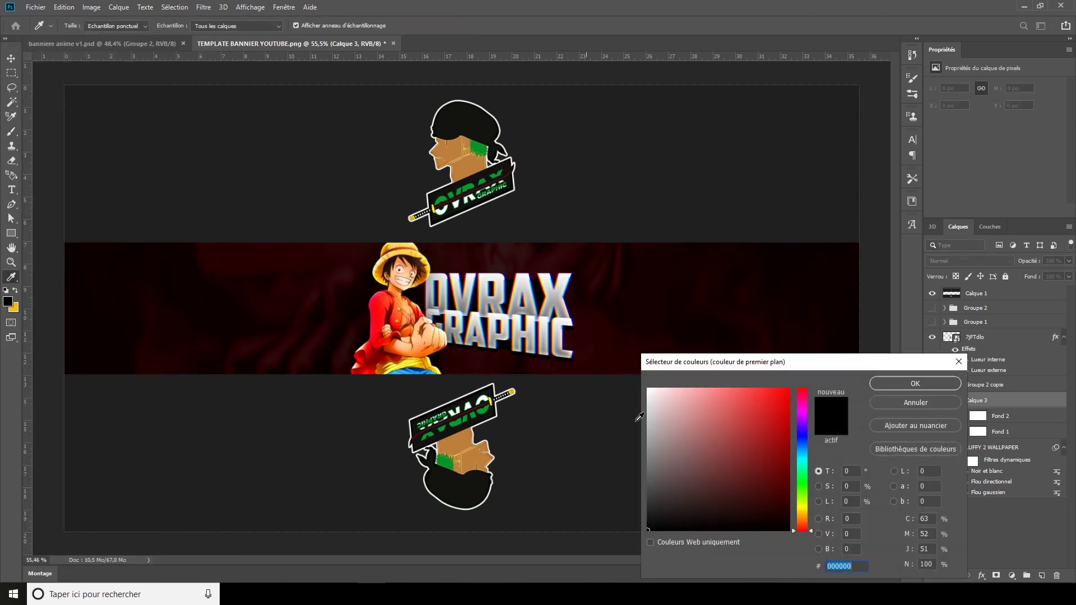
left_click_drag(754, 419, 766, 411)
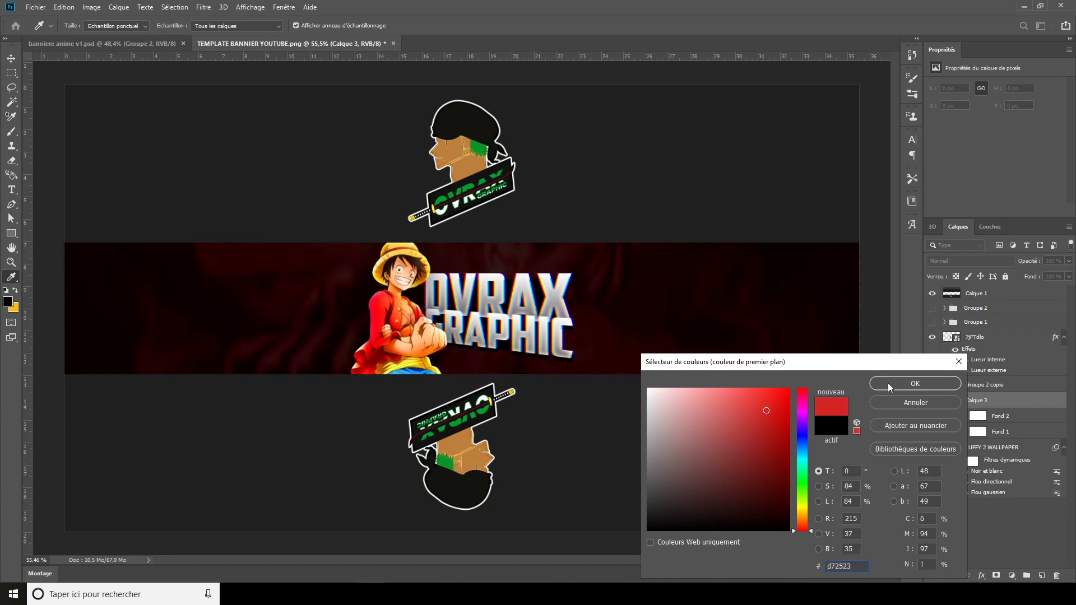
left_click(889, 386)
key("b")
- Enlarge the brush and paint a soft red glow around Luffy on Calque 3
scroll(416, 319, "down", 1)
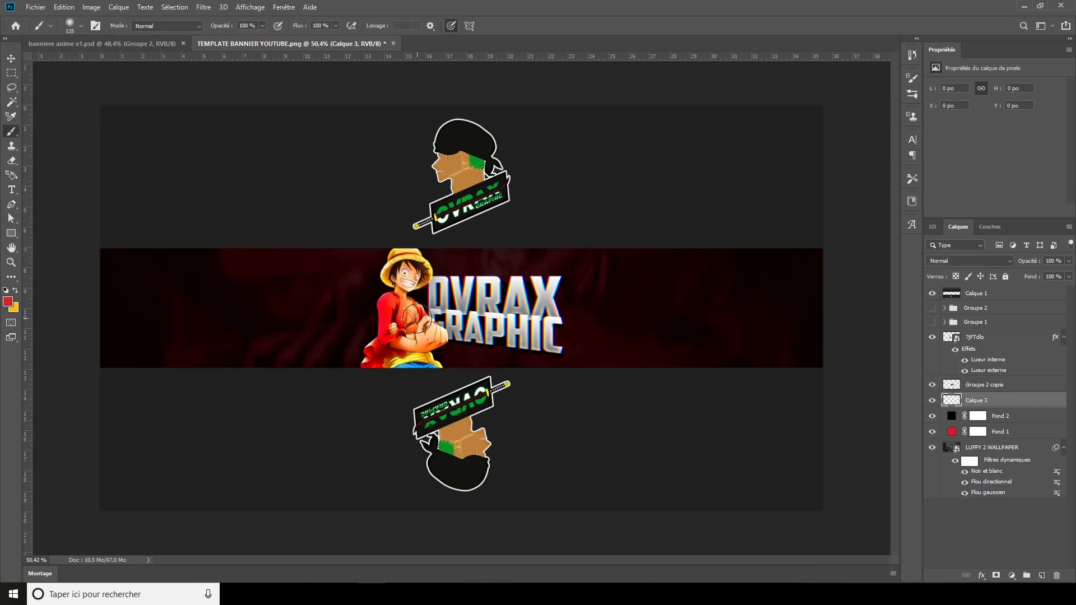
left_click_drag(419, 318, 488, 334)
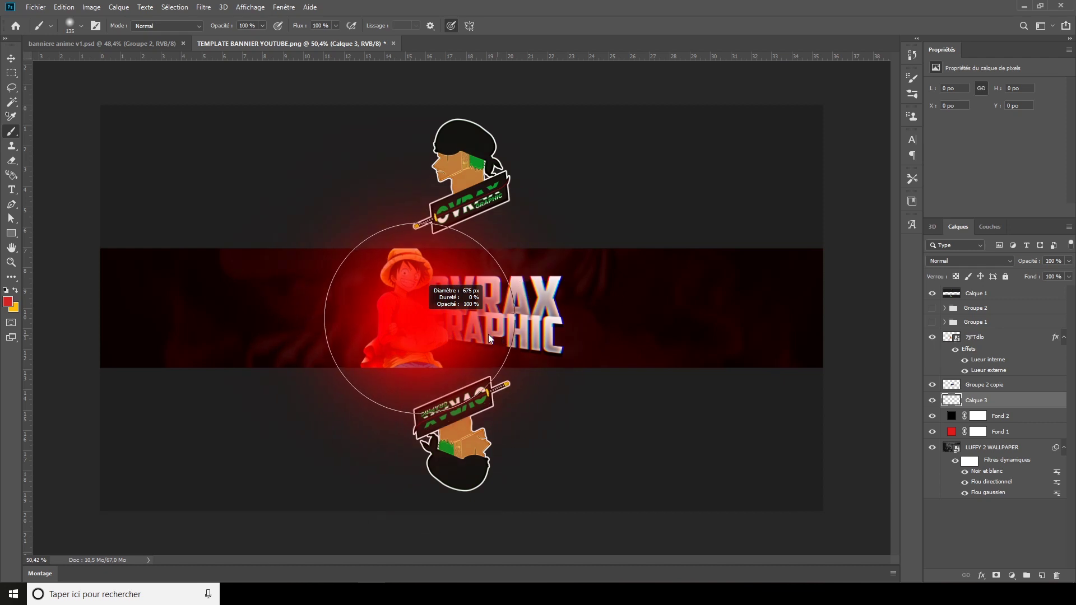
left_click_drag(409, 314, 493, 330)
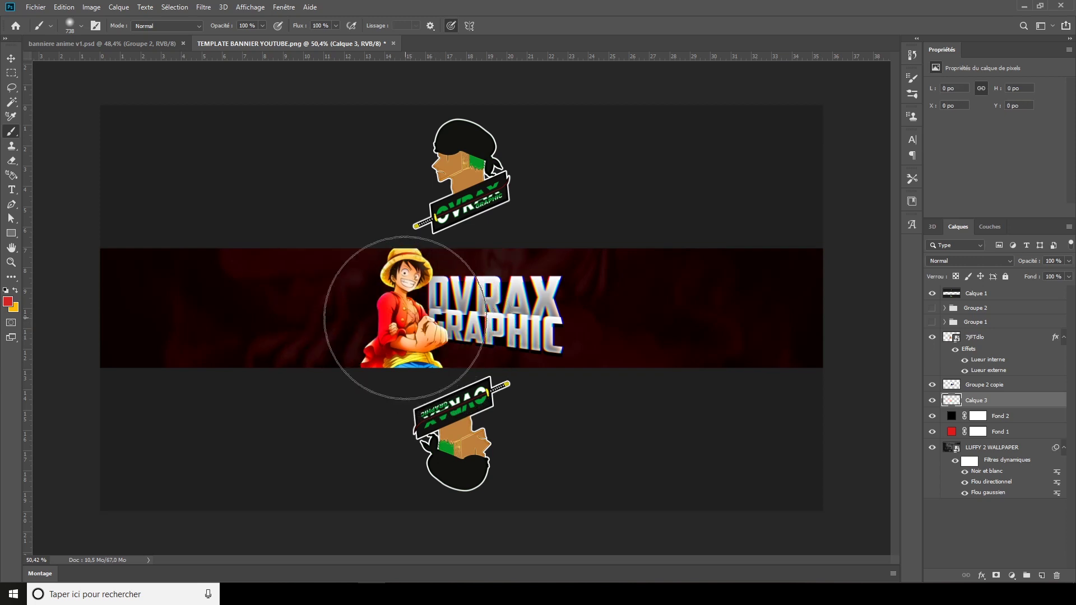
left_click_drag(396, 312, 432, 360)
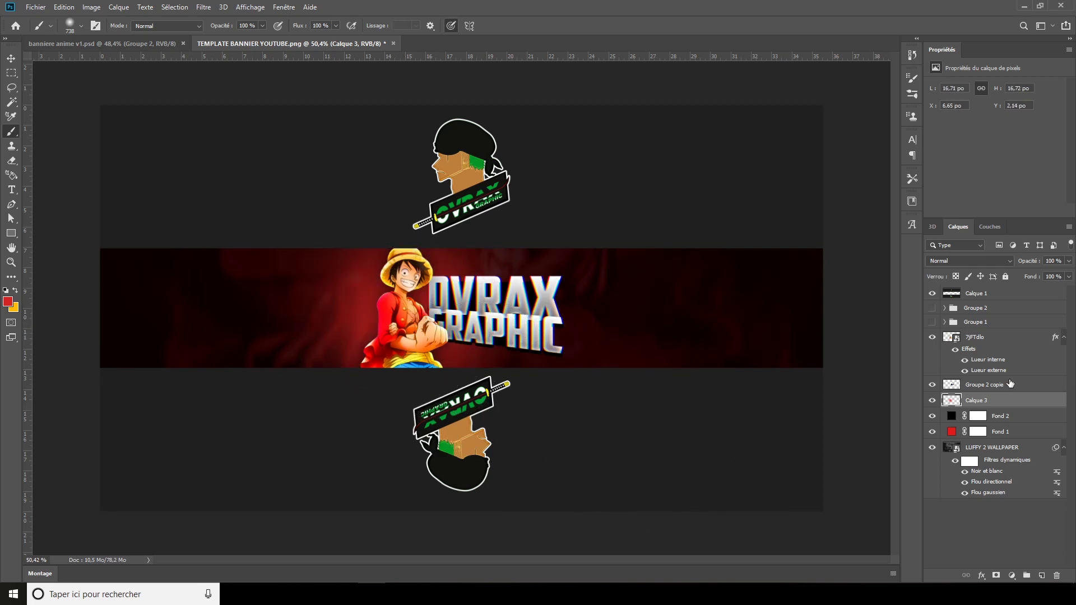
- Set Calque 3 to Superposition blend mode at about 75% opacity
left_click(977, 263)
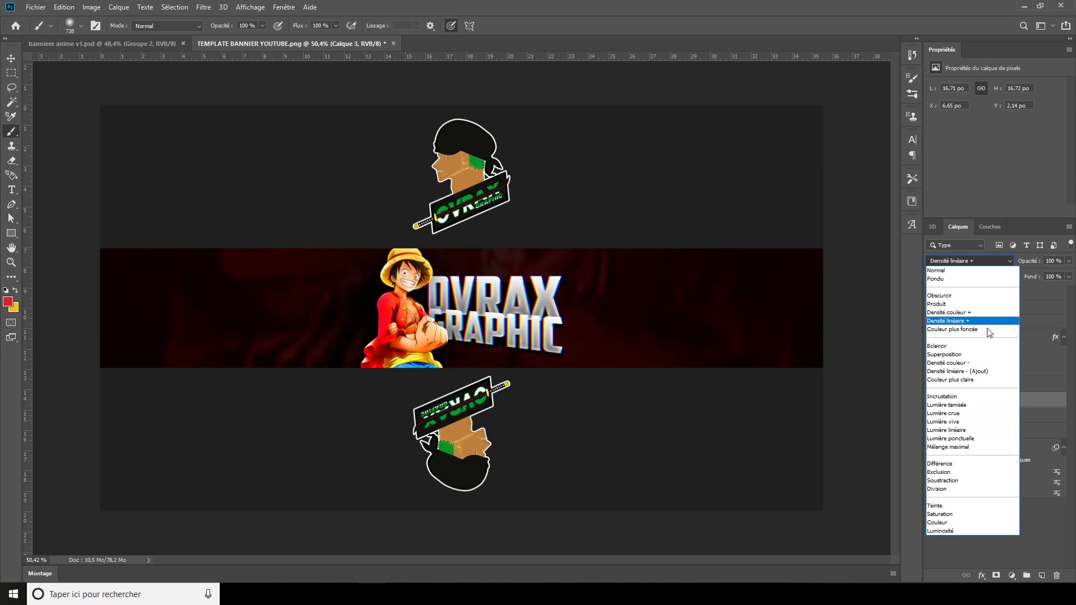
left_click(979, 353)
left_click(1067, 261)
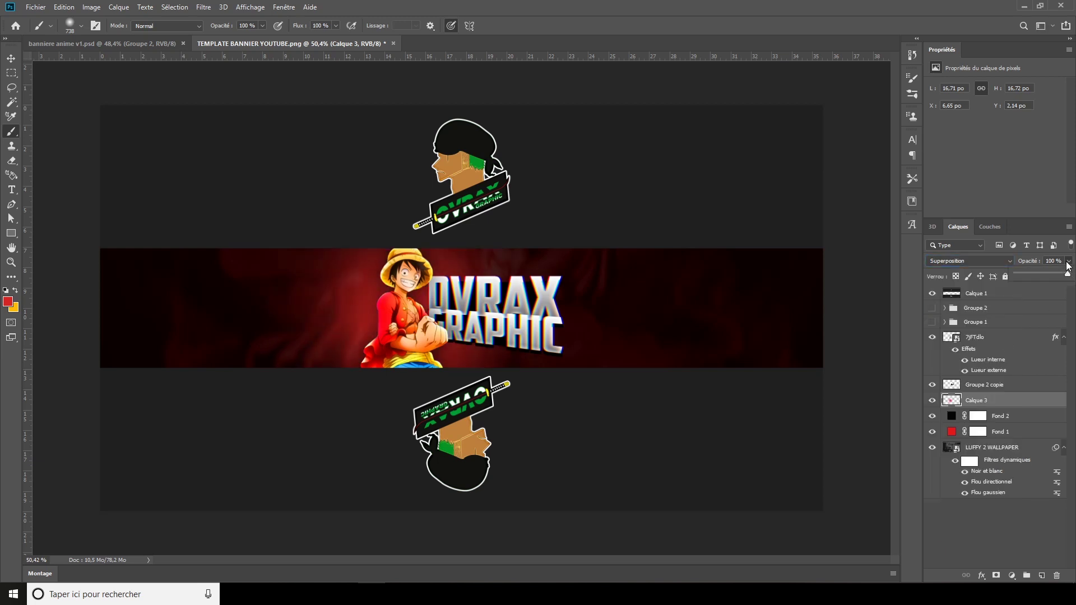
left_click_drag(1039, 278, 1058, 279)
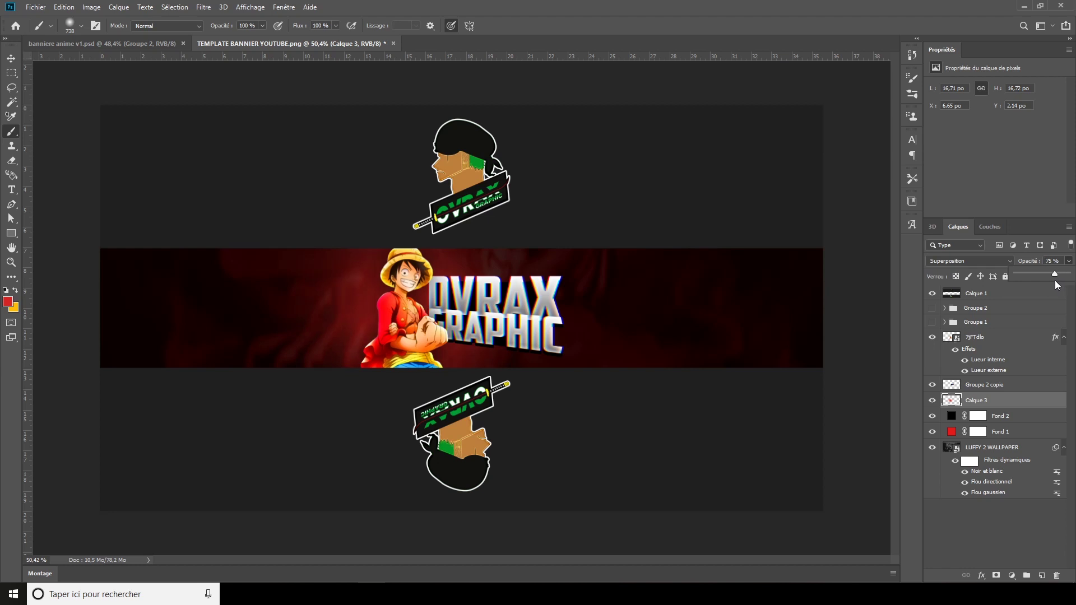
left_click(11, 58)
- Select Fond 2 and import-and-embed the sparks-bonfire image from EFFECTS/ETINCELLES
left_click(40, 170)
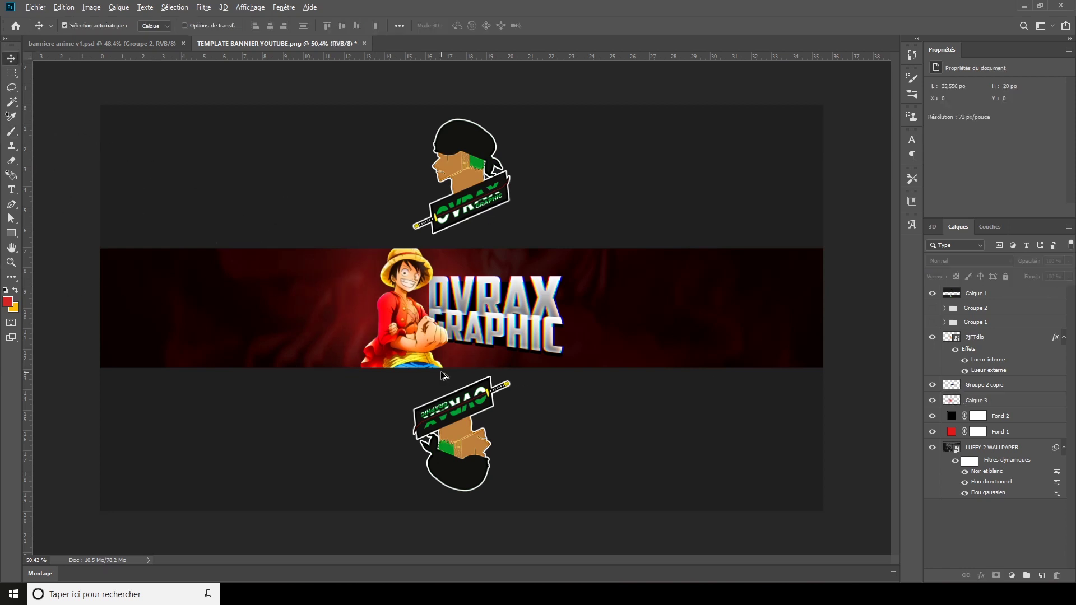
left_click(196, 175)
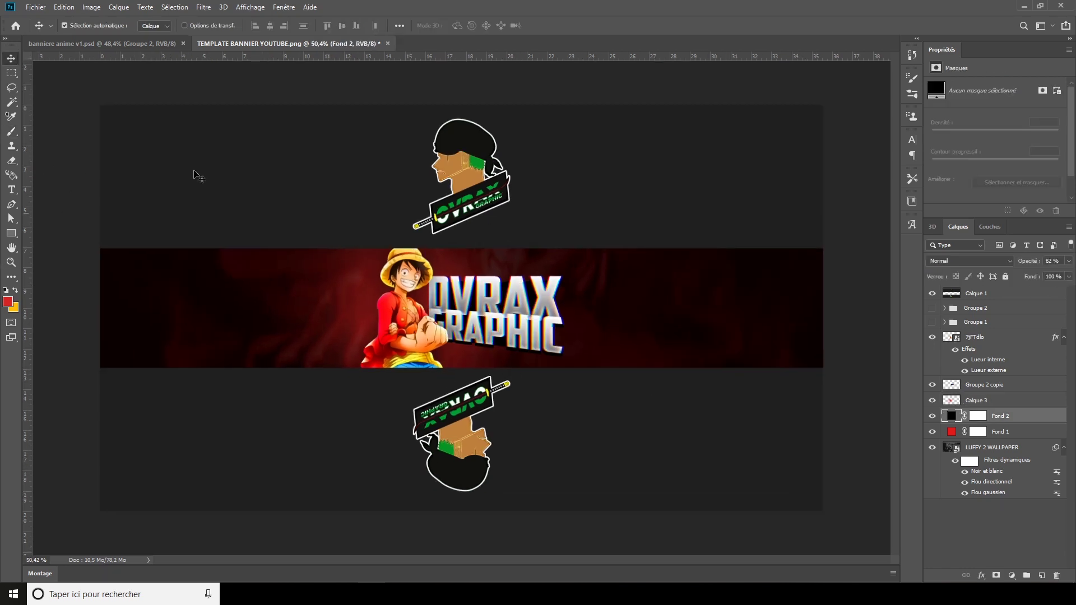
left_click(36, 7)
left_click(78, 222)
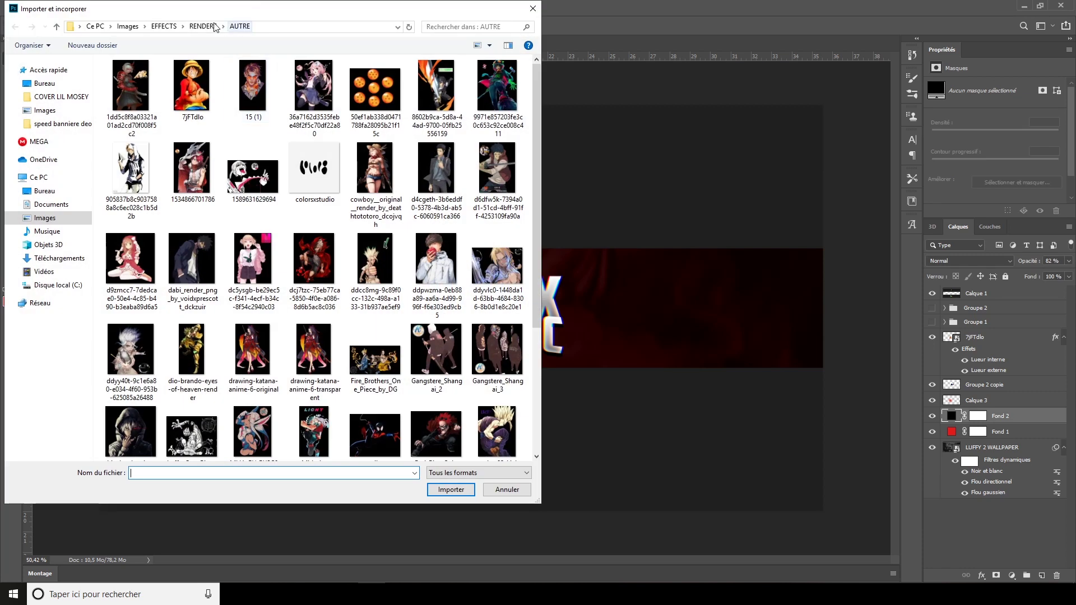
left_click(203, 26)
left_click(165, 27)
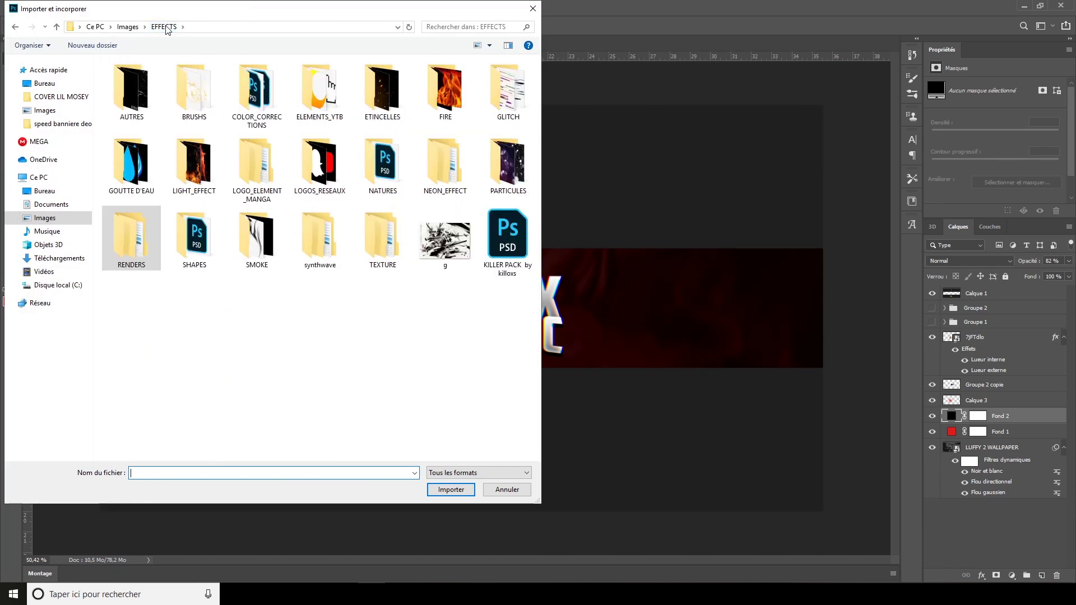
double_click(381, 89)
left_click(243, 89)
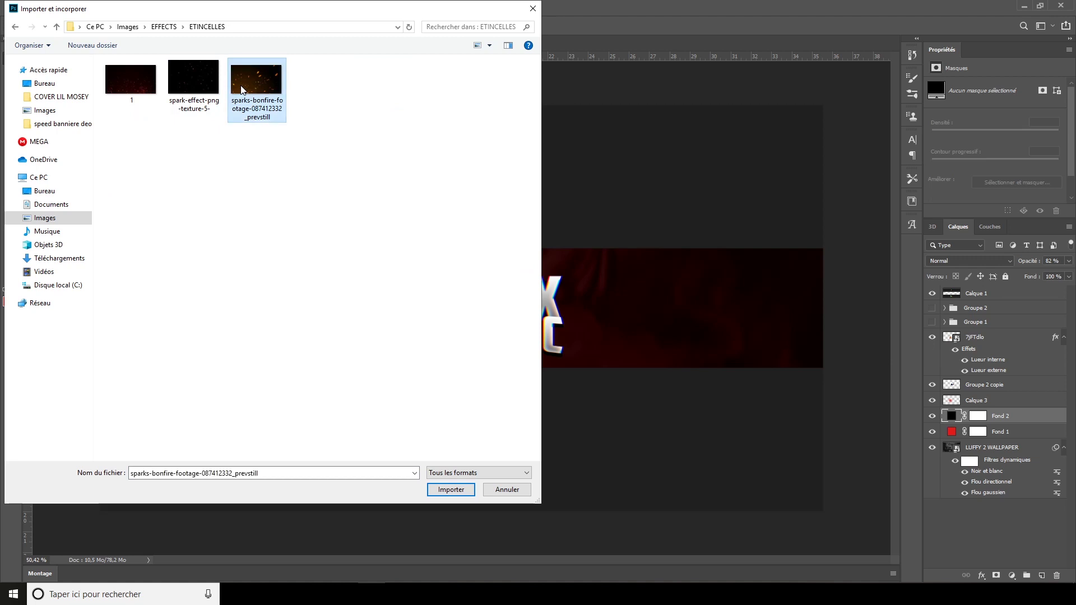
left_click(451, 490)
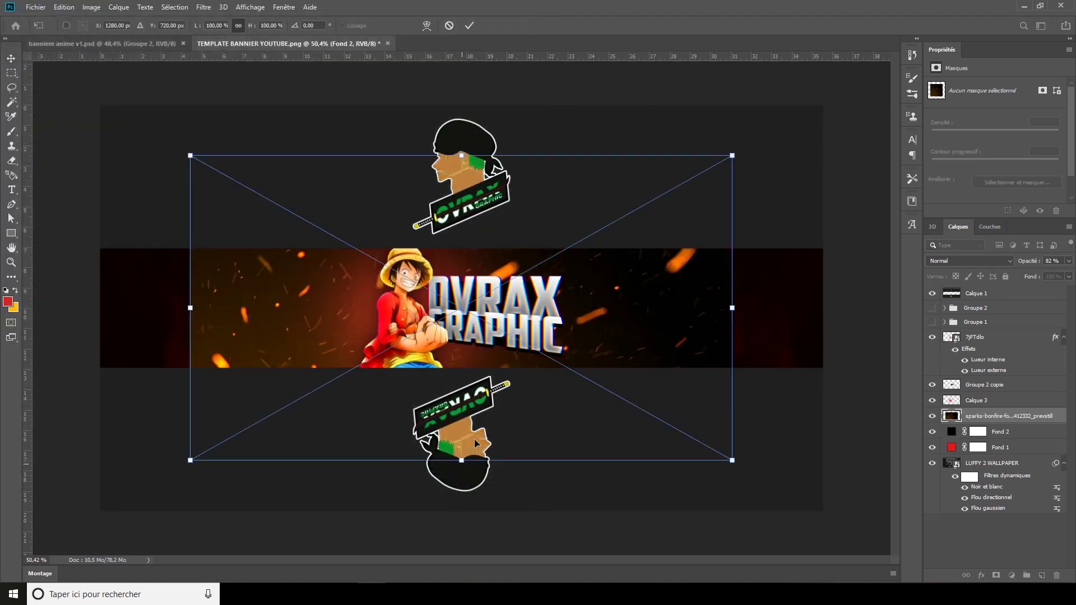
- Scale the sparks to about 134% over the banner and blend them in Densité couleur -
left_click_drag(732, 308, 888, 309)
left_click_drag(801, 311, 711, 315)
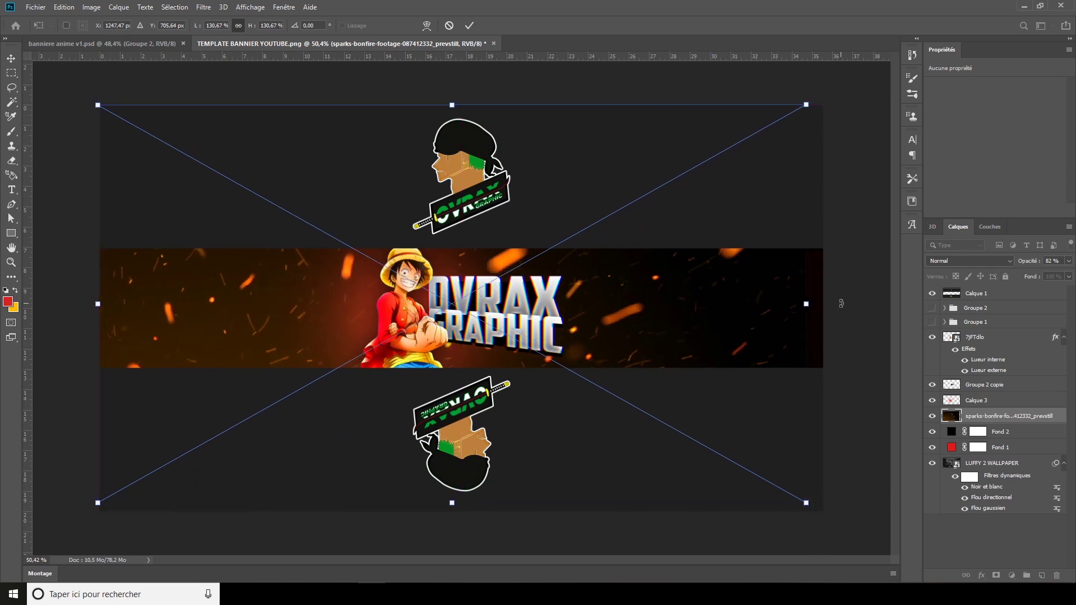
key("Return")
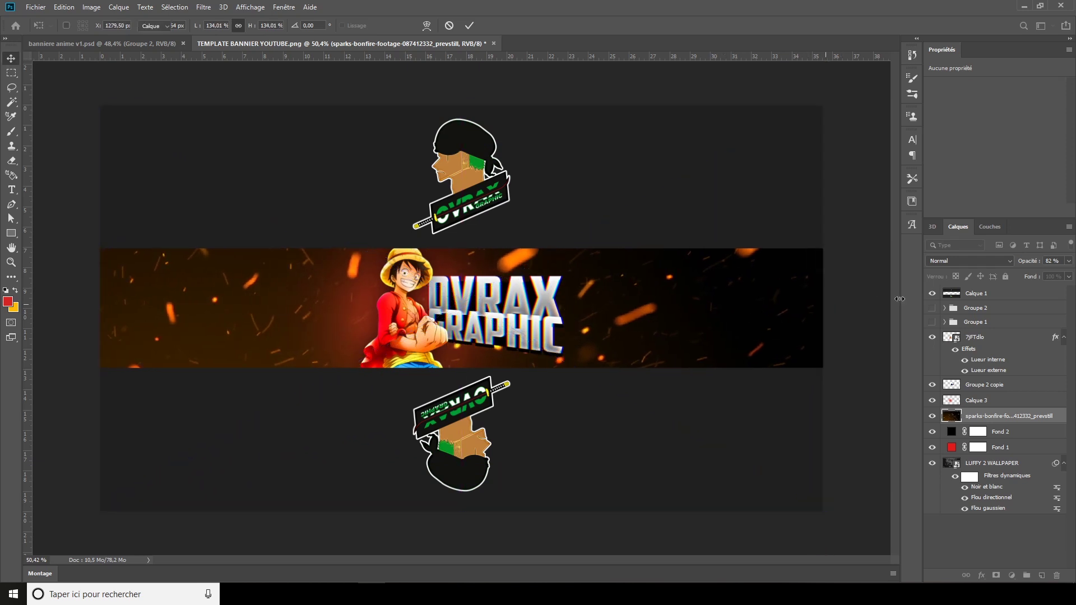
left_click(969, 261)
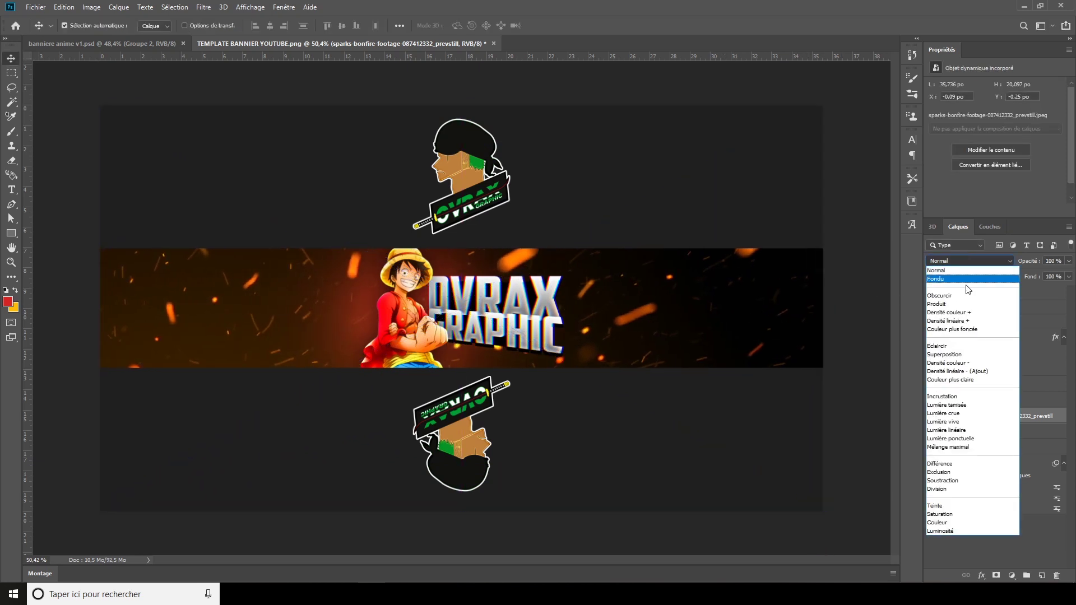
left_click(971, 363)
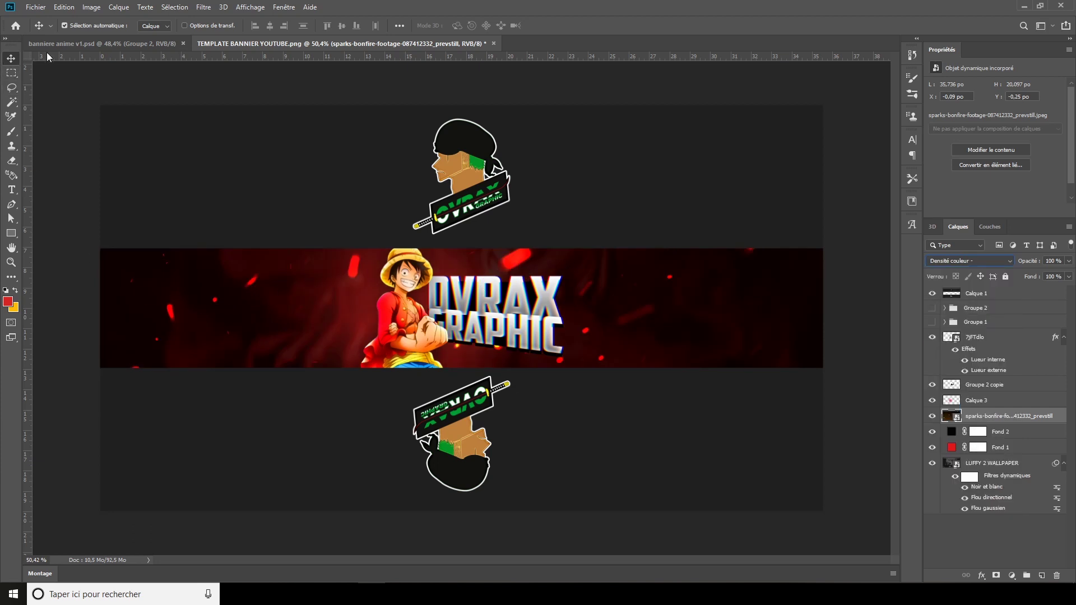
- With 7jFTdlo selected, import-and-embed the spark-effect-png-texture-5 image
left_click(993, 339)
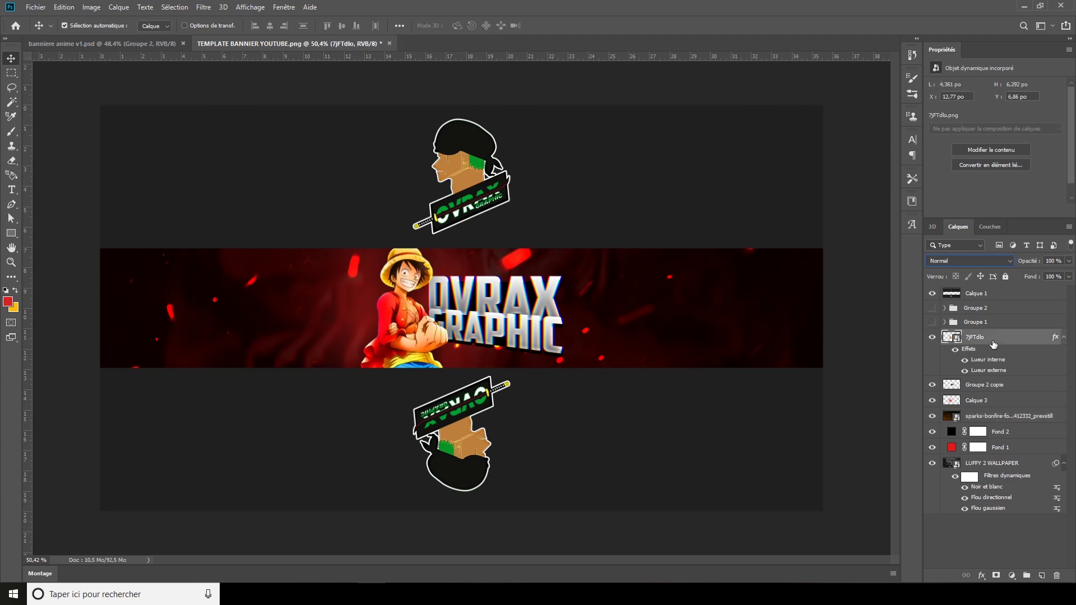
left_click(955, 349)
left_click(22, 7)
left_click(82, 217)
left_click(194, 77)
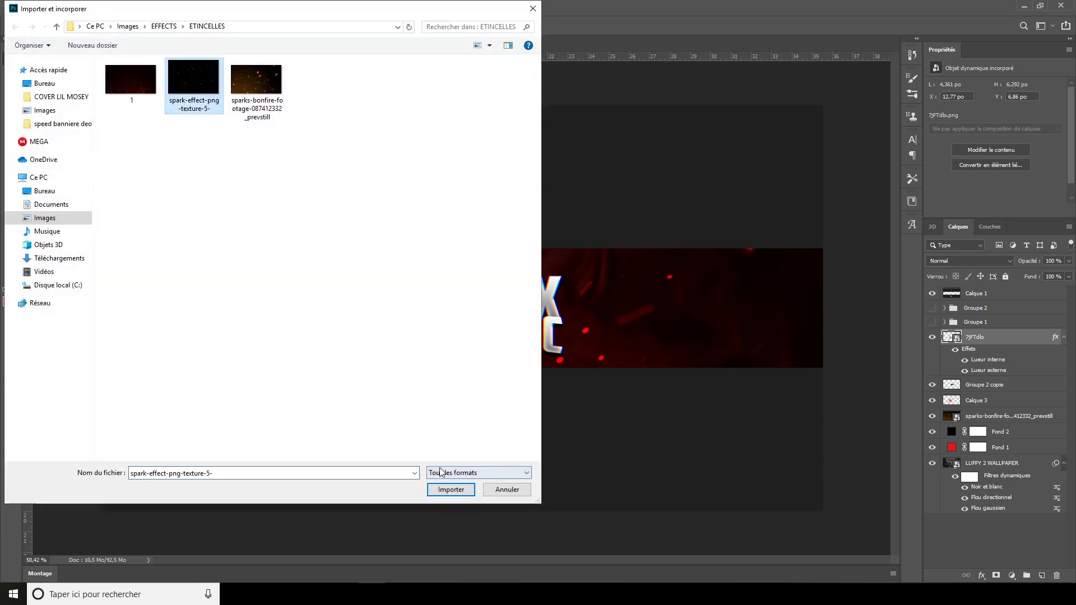
left_click(451, 489)
- Enlarge the spark texture over the banner and blend it in Densité couleur - mode
left_click_drag(625, 307, 882, 308)
left_click_drag(757, 315, 629, 337)
key("Return")
left_click(969, 261)
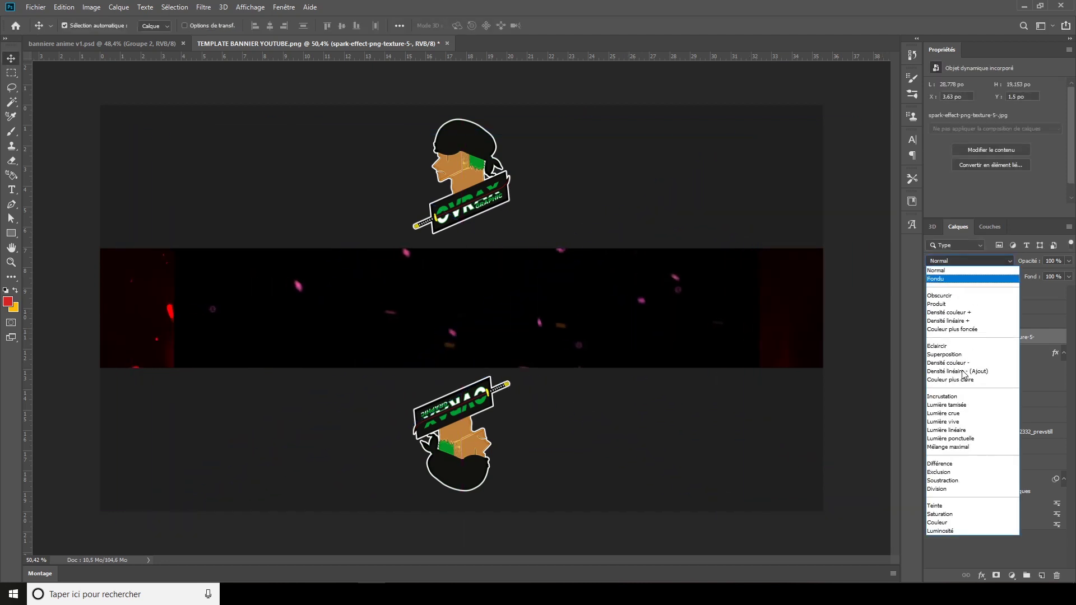
left_click(968, 364)
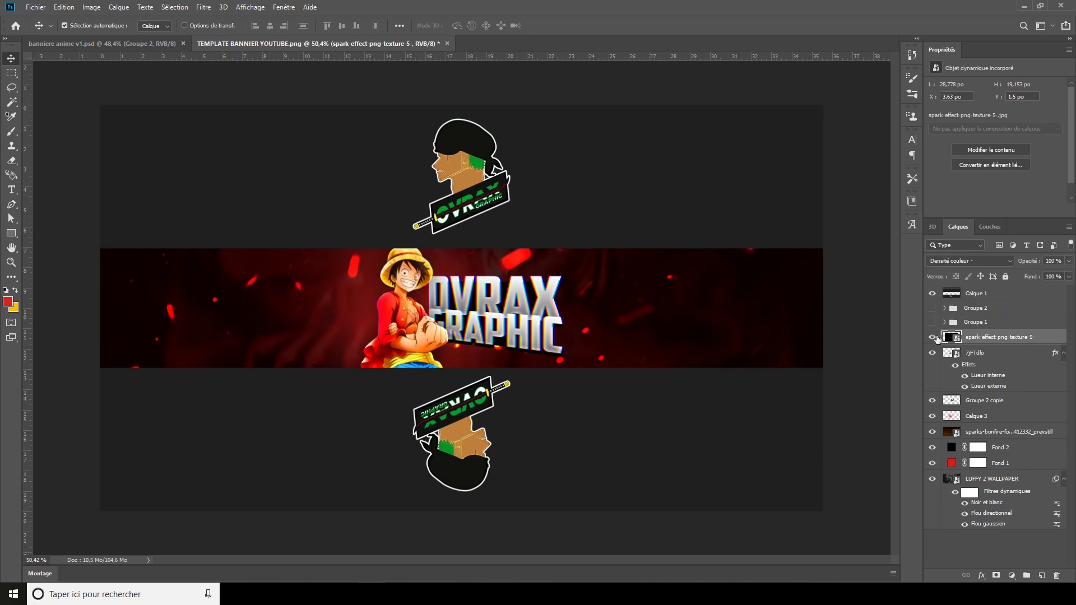
scroll(452, 356, "up", 1)
scroll(453, 356, "up", 1)
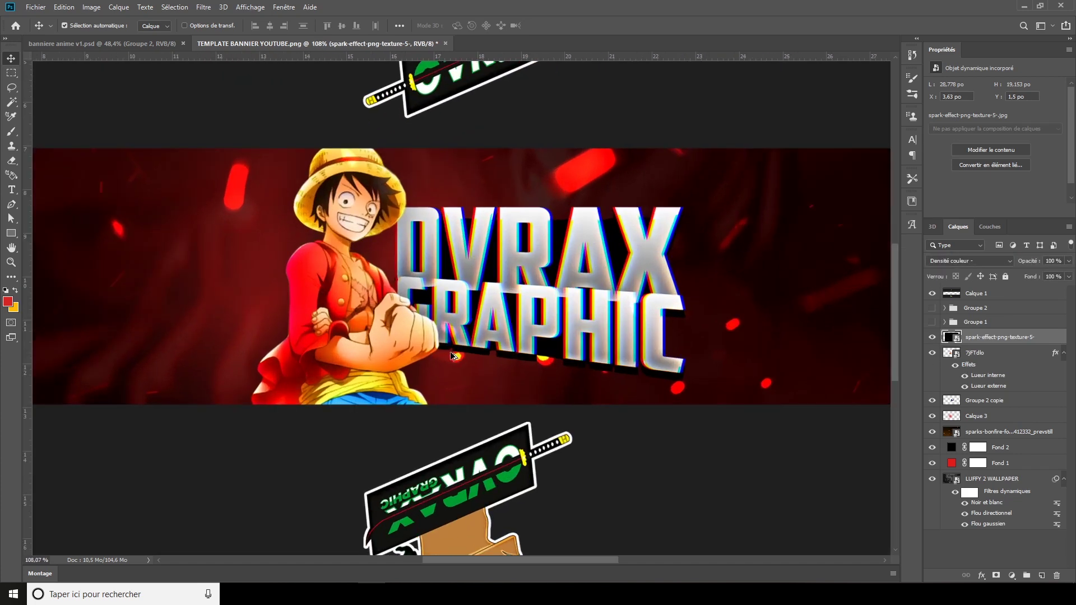
scroll(453, 355, "down", 2)
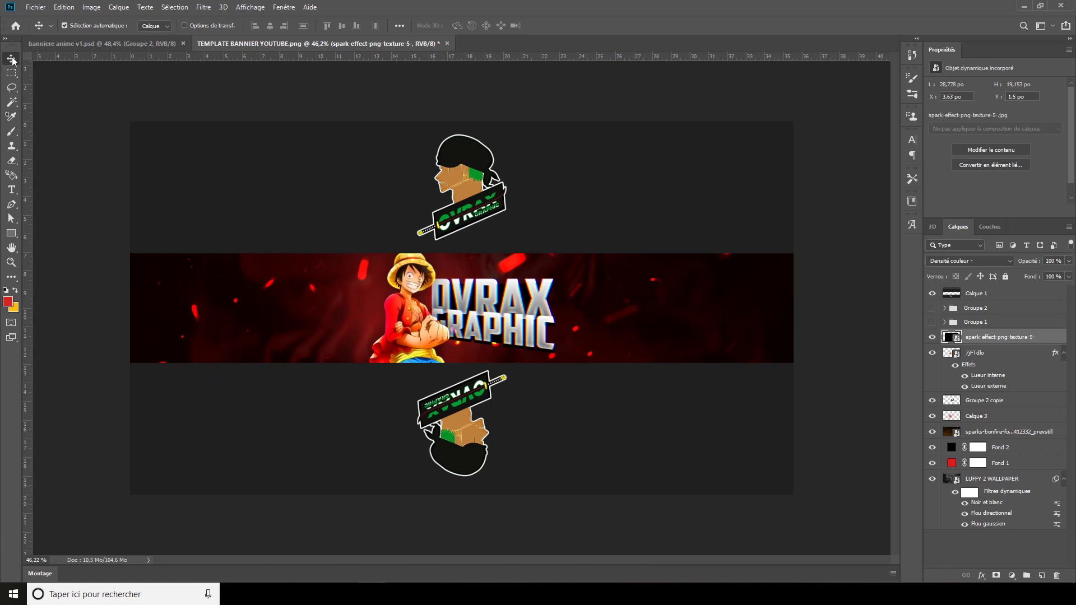
- Add an empty layer, Calque 4, directly above Groupe 2 copie and pick the soft Brush tool
left_click(62, 140)
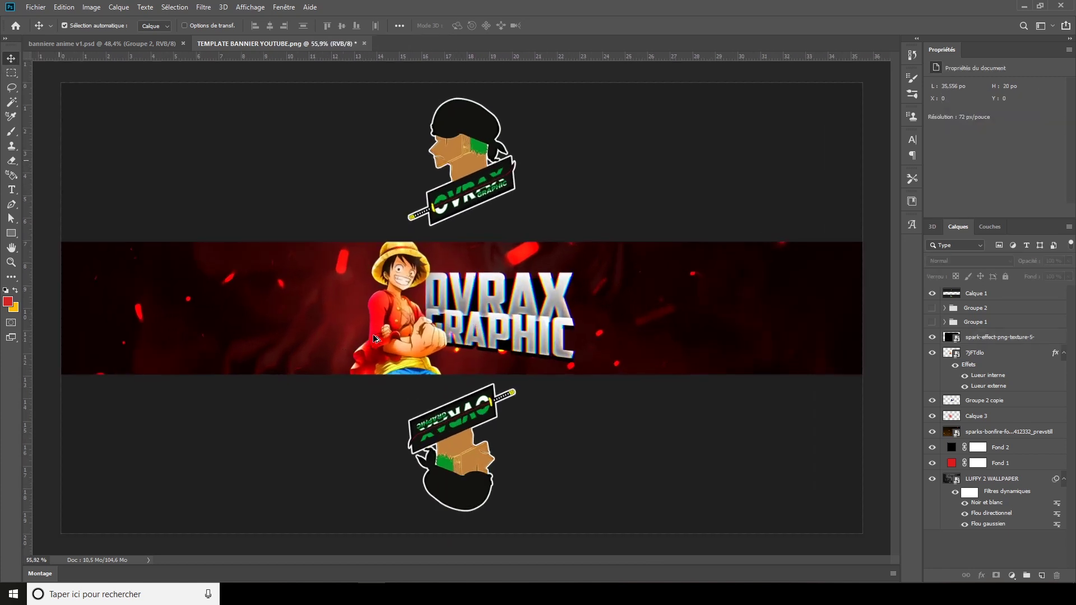
scroll(459, 308, "up", 1)
scroll(465, 342, "down", 1)
scroll(465, 341, "up", 1)
scroll(463, 340, "down", 1)
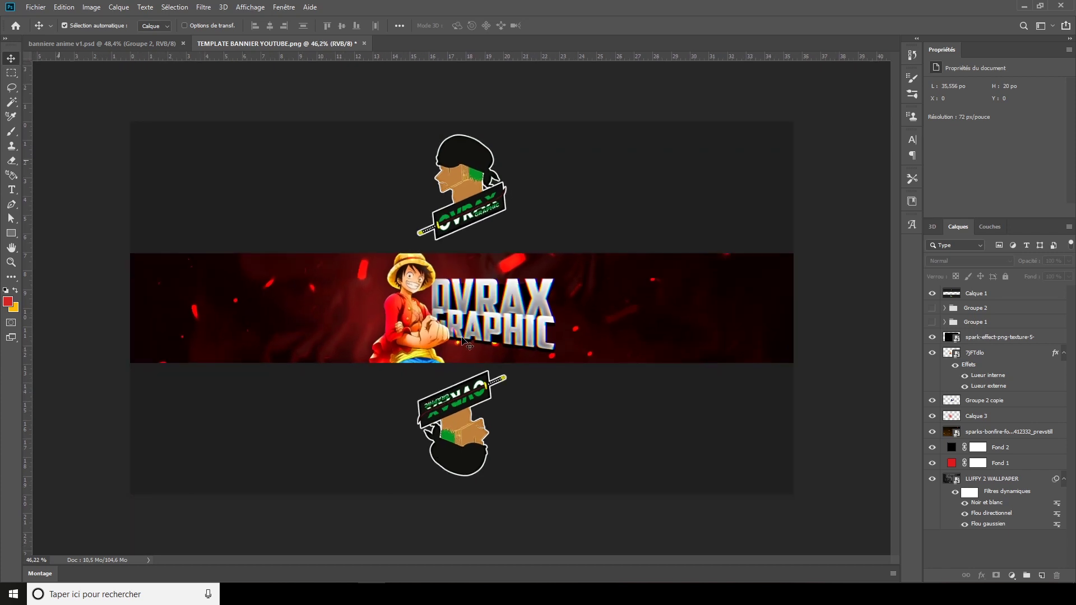
scroll(465, 343, "up", 6)
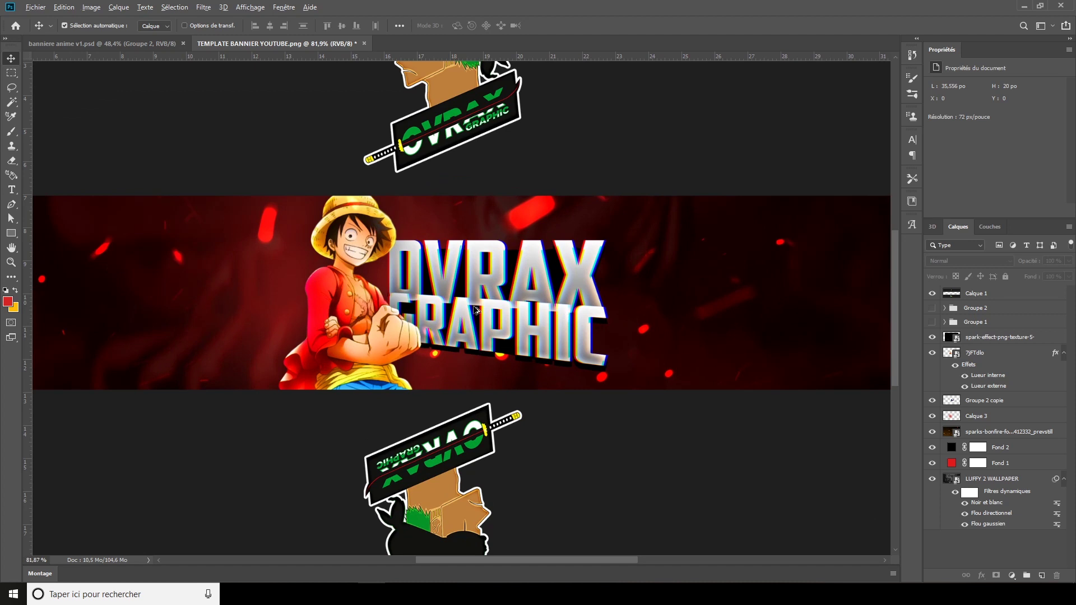
scroll(475, 310, "down", 2)
scroll(475, 309, "down", 3)
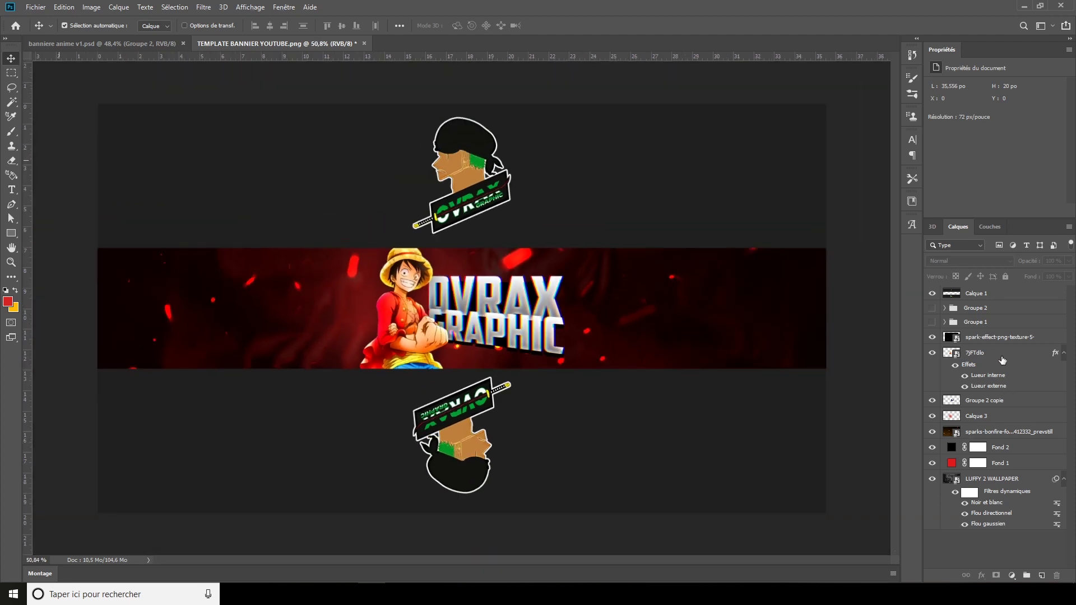
left_click(996, 395)
left_click(932, 400)
left_click(1041, 577)
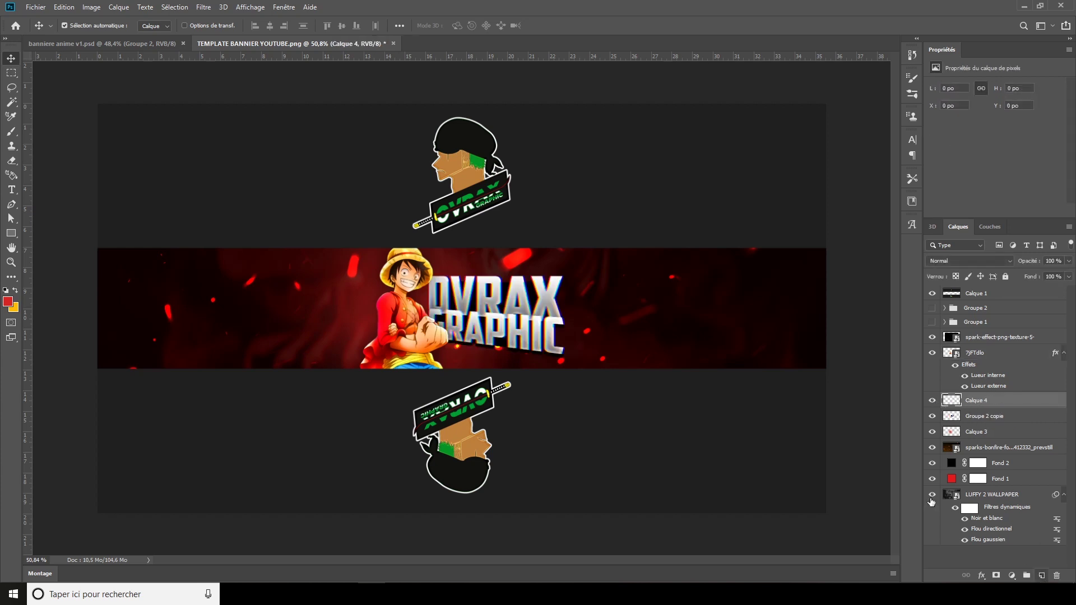
left_click(11, 131)
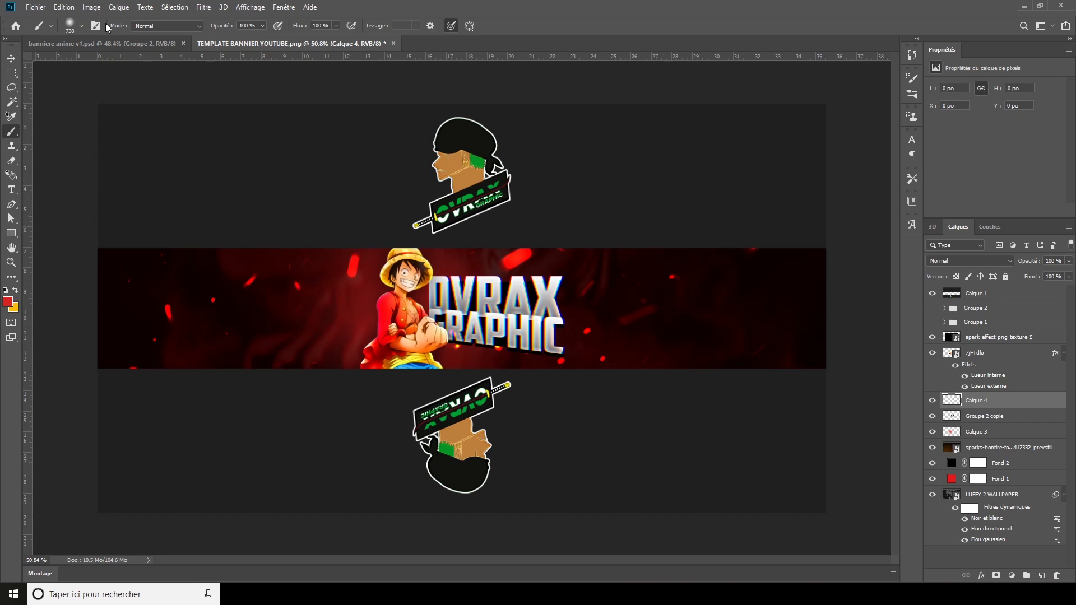
- Enlarge the soft brush to about 797 px and paint a red glow over the OVRAX text
left_click_drag(488, 252, 506, 253)
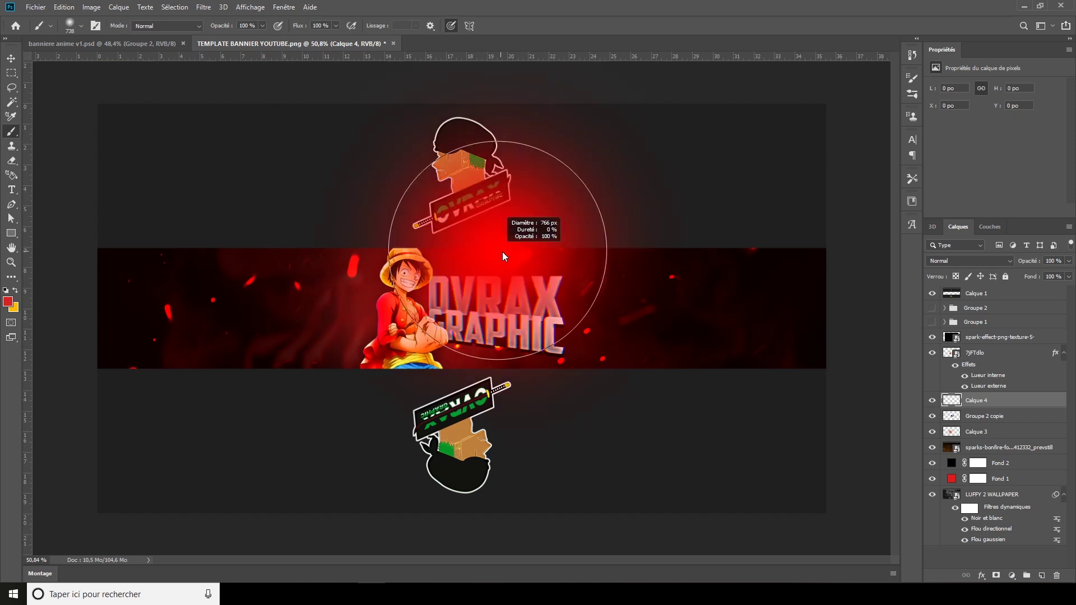
left_click(932, 400)
left_click(932, 401)
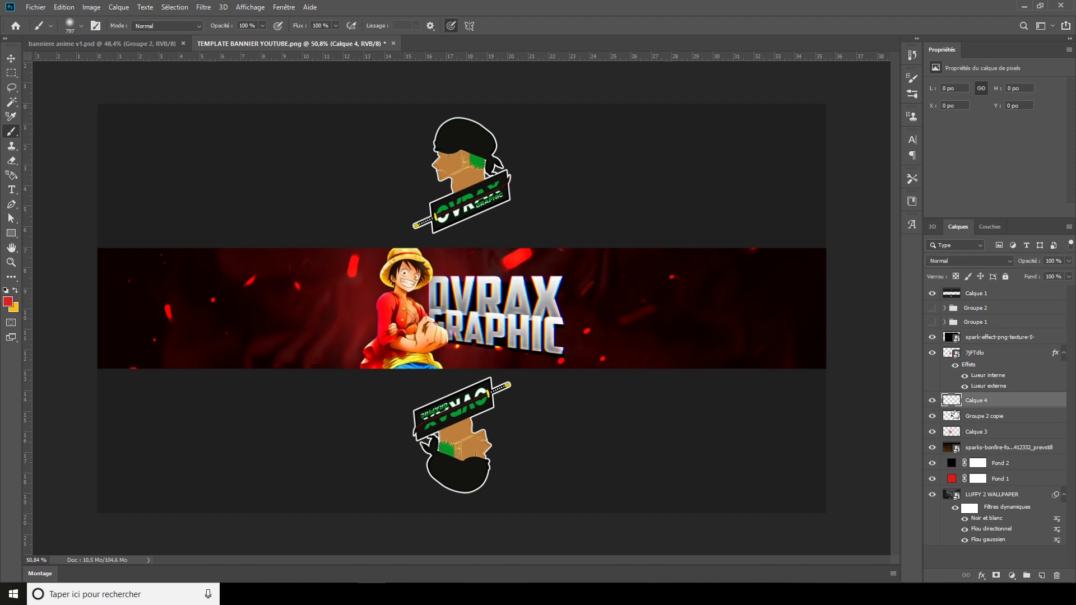
scroll(546, 292, "up", 3)
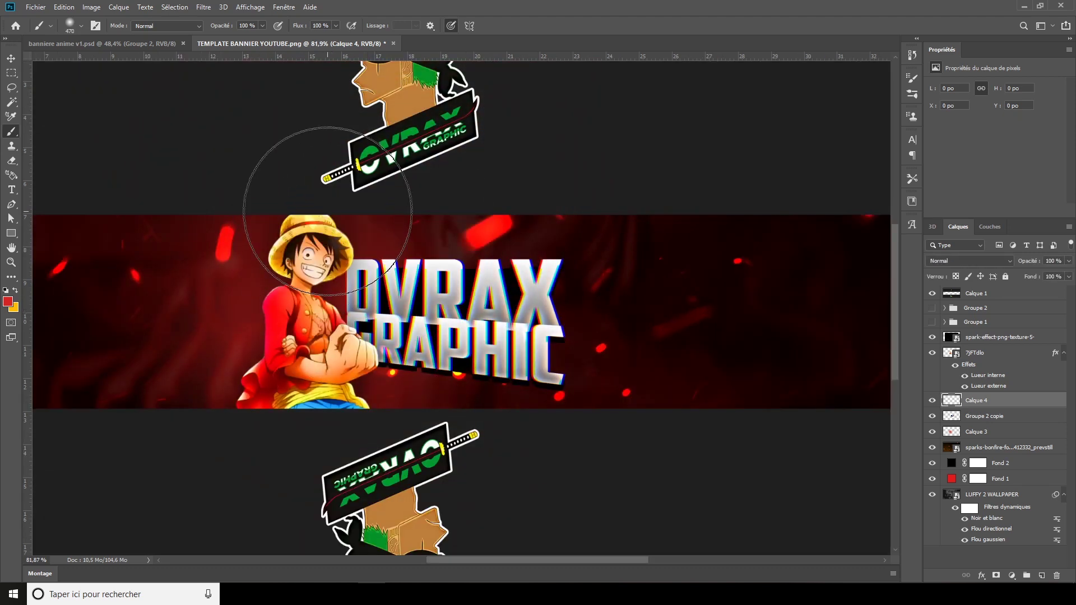
left_click_drag(396, 196, 581, 245)
- Redo the red glow stroke several times until it sits in its final place over the text
key("ctrl+z")
mouse_move(420, 185)
left_mouse_down()
mouse_move(468, 229)
mouse_move(438, 282)
left_mouse_up()
key("ctrl+z")
mouse_move(358, 219)
left_mouse_down()
mouse_move(420, 240)
mouse_move(564, 237)
left_mouse_up()
key("ctrl+z")
mouse_move(361, 211)
left_mouse_down()
mouse_move(492, 212)
mouse_move(590, 241)
left_mouse_up()
key("ctrl+z")
mouse_move(329, 204)
left_mouse_down()
mouse_move(493, 240)
mouse_move(568, 242)
left_mouse_up()
key("ctrl+z")
mouse_move(361, 207)
left_mouse_down()
mouse_move(579, 255)
mouse_move(568, 240)
left_mouse_up()
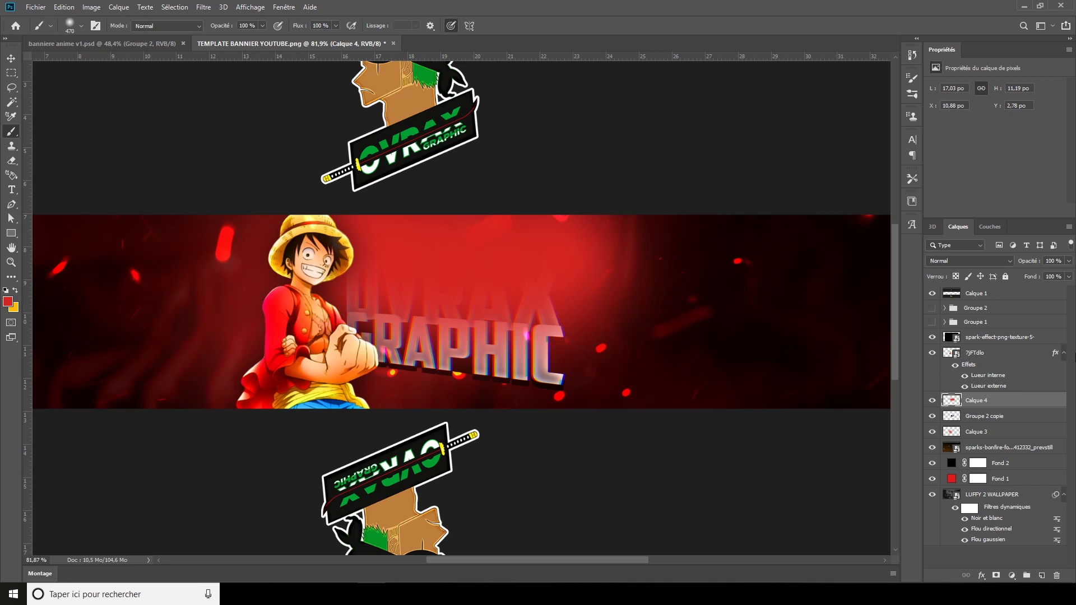
- Set Calque 4 to Incrustation blend mode and toggle it to compare the title
left_click(969, 261)
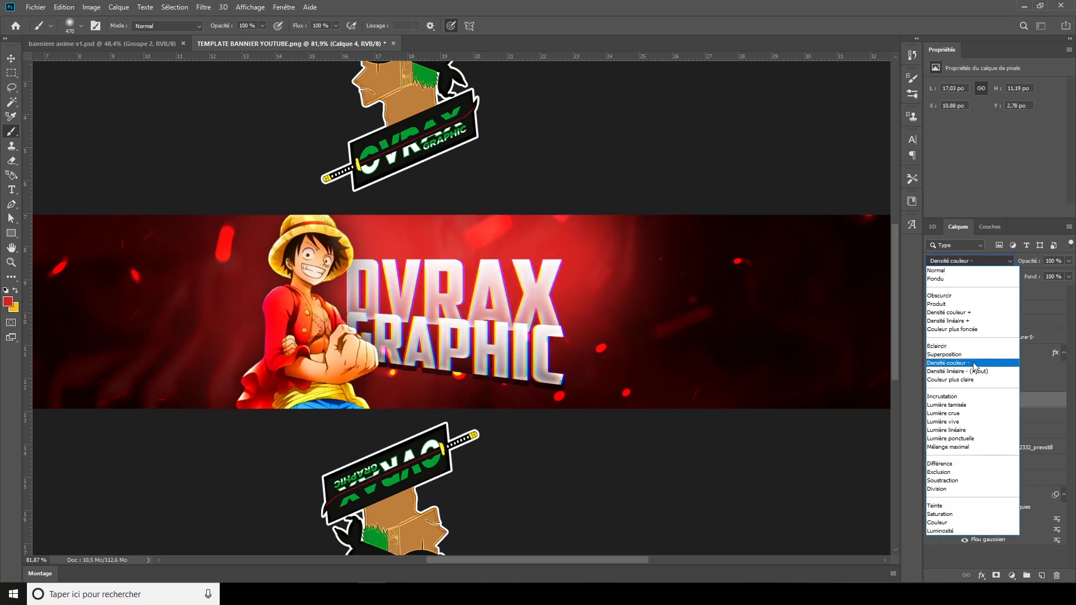
left_click(967, 399)
left_click(10, 58)
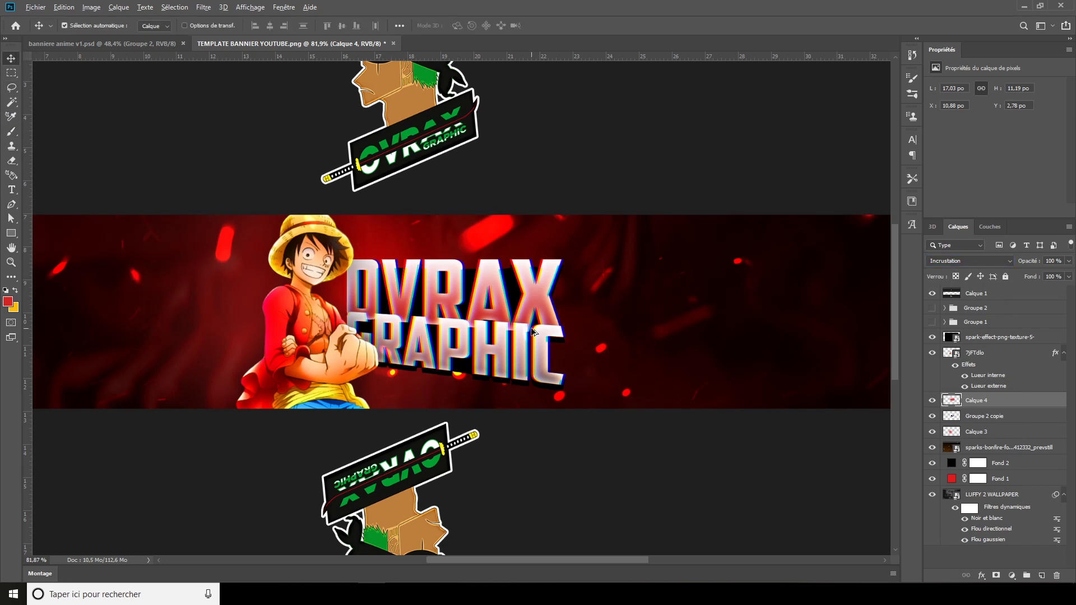
scroll(531, 330, "down", 2)
scroll(547, 327, "up", 2)
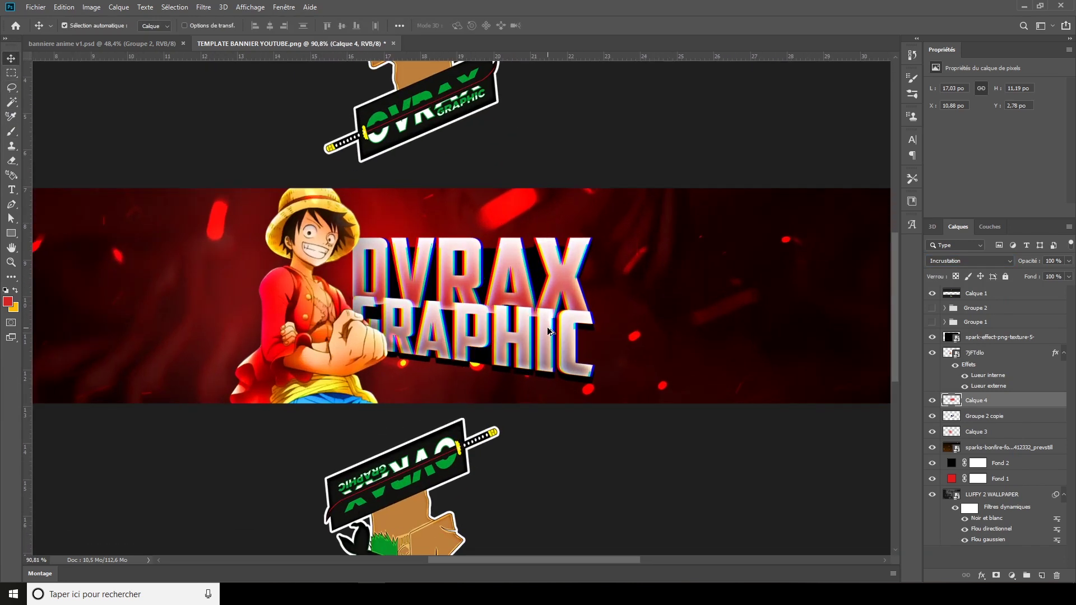
scroll(547, 328, "down", 1)
left_click(933, 401)
left_click(933, 401)
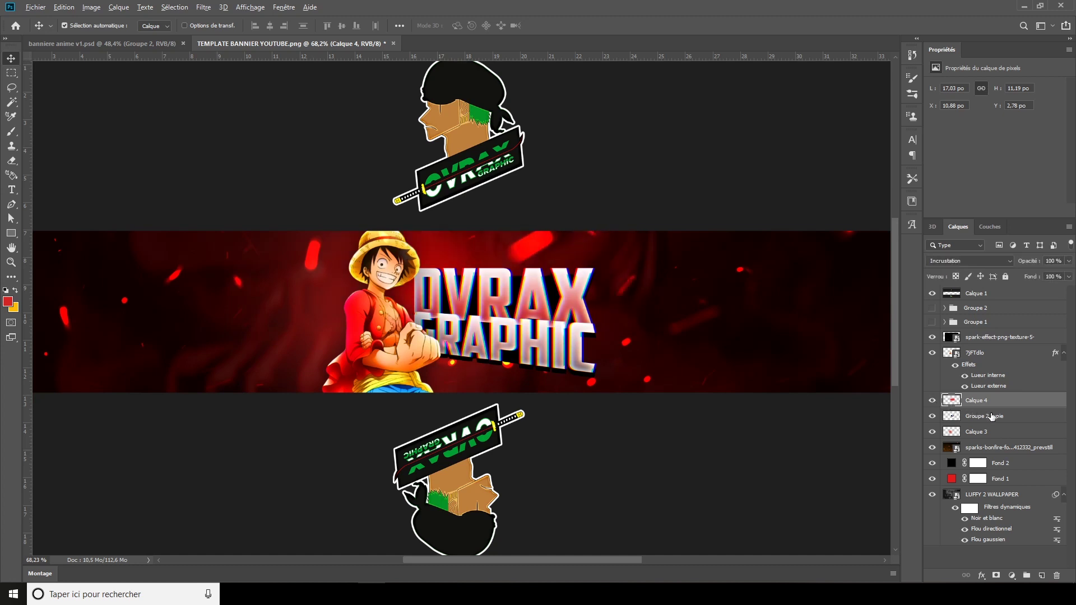
- Test clipping the glow layer to Groupe 2 copie, then release the clipping mask
left_click(1010, 407, "alt")
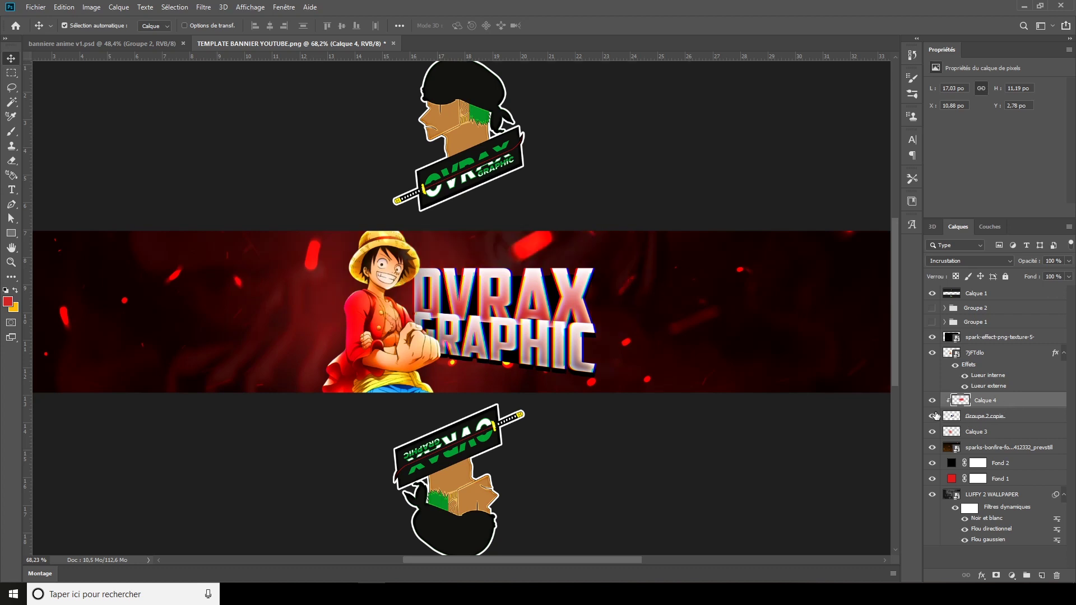
left_click(933, 402)
left_click(996, 408, "alt")
scroll(516, 334, "down", 2)
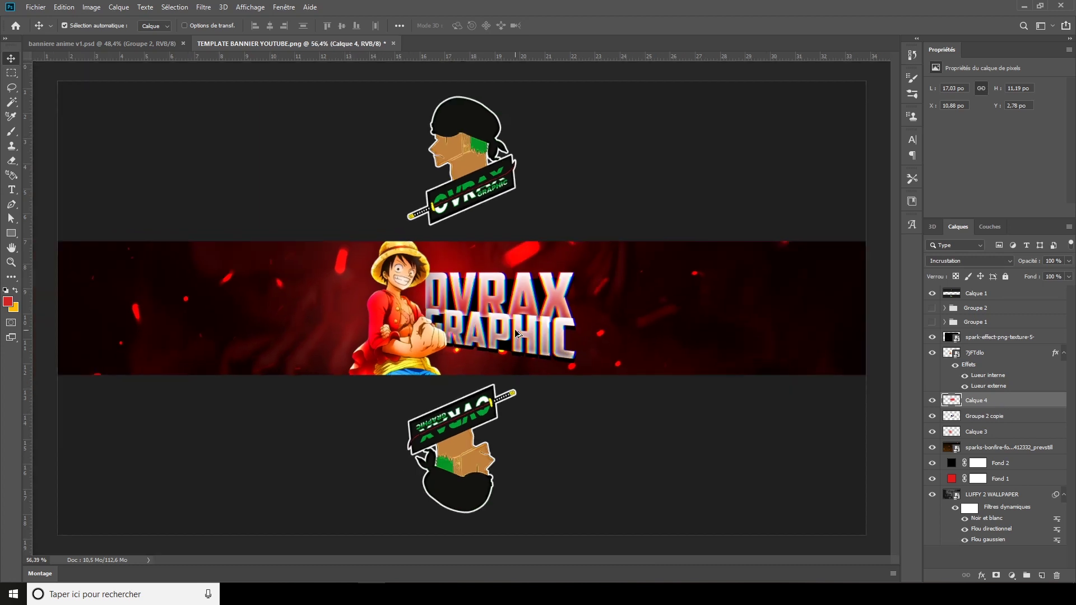
scroll(515, 334, "down", 1)
left_click(79, 115)
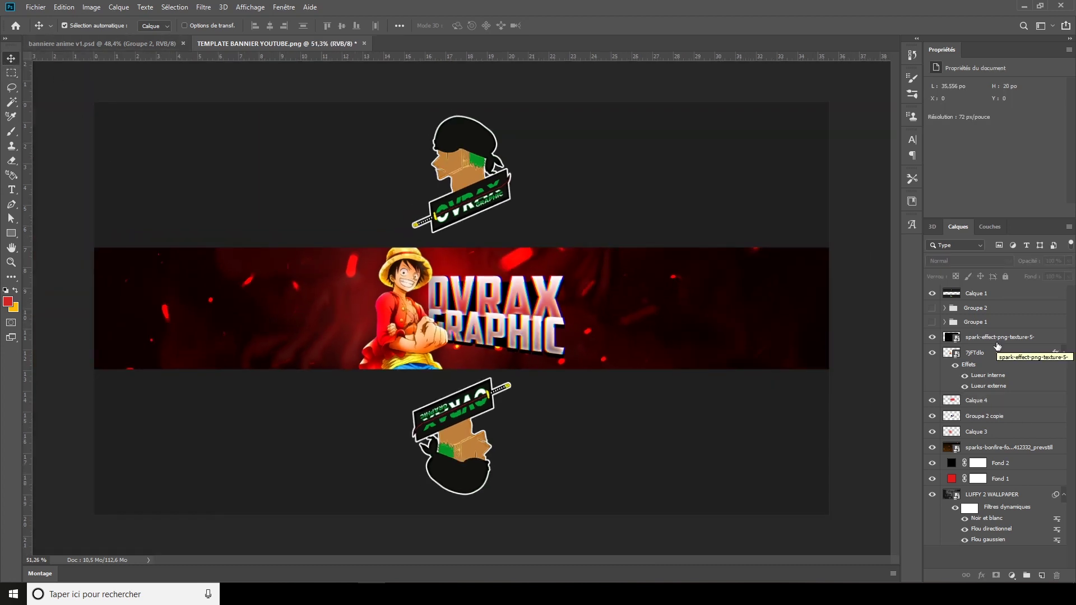
- Above the spark texture layer, add Brightness/Contrast to brighten and Vibrance at about +79
left_click(970, 343)
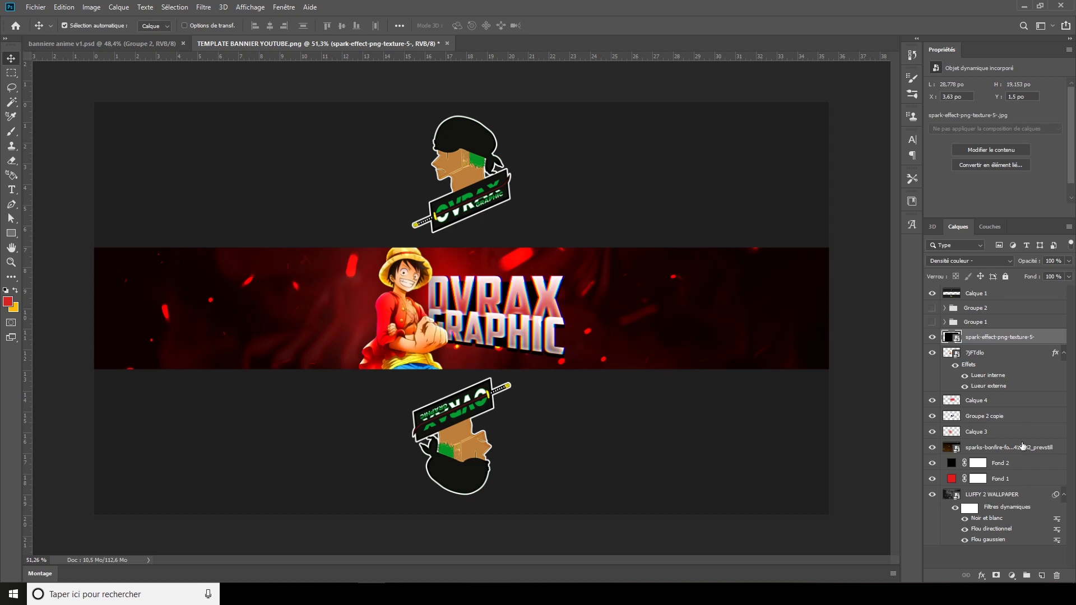
left_click(1016, 576)
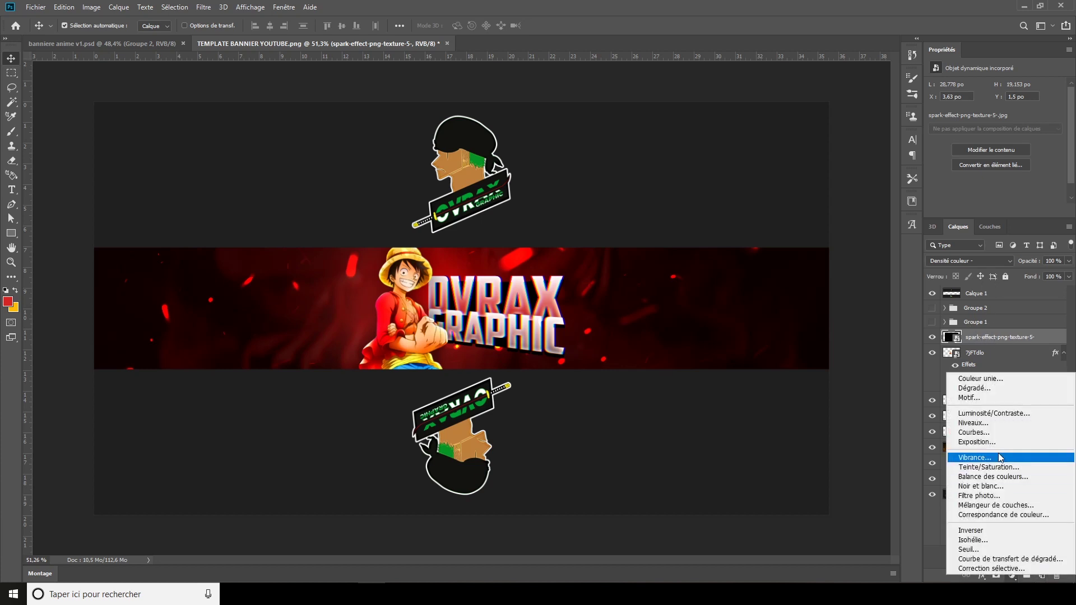
left_click(997, 415)
mouse_move(998, 116)
left_mouse_down()
mouse_move(1026, 119)
mouse_move(1011, 124)
left_mouse_up()
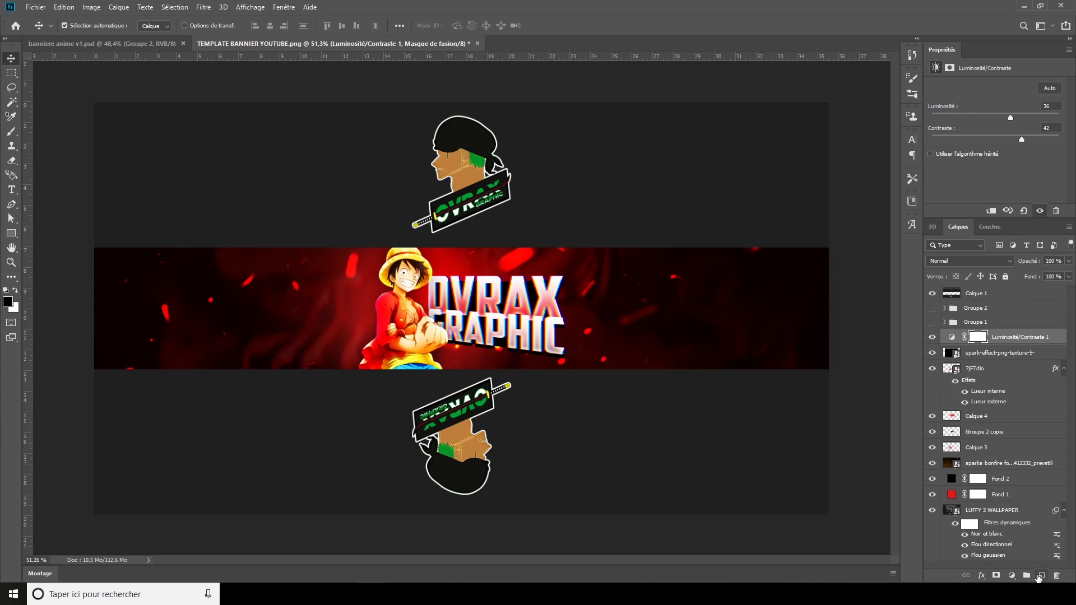
left_click(1012, 576)
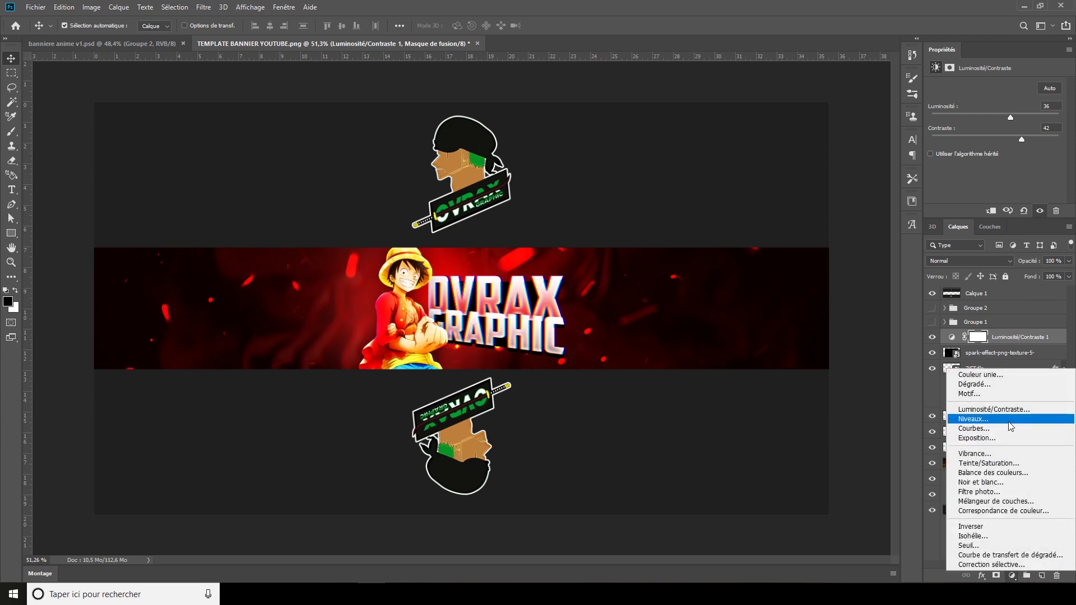
left_click(1017, 455)
left_click_drag(998, 97, 1044, 98)
- Add a Colour Lookup adjustment using the Bleach Bypass 3D LUT
left_click(1012, 576)
left_click(1002, 513)
left_click(1037, 88)
left_click(1017, 136)
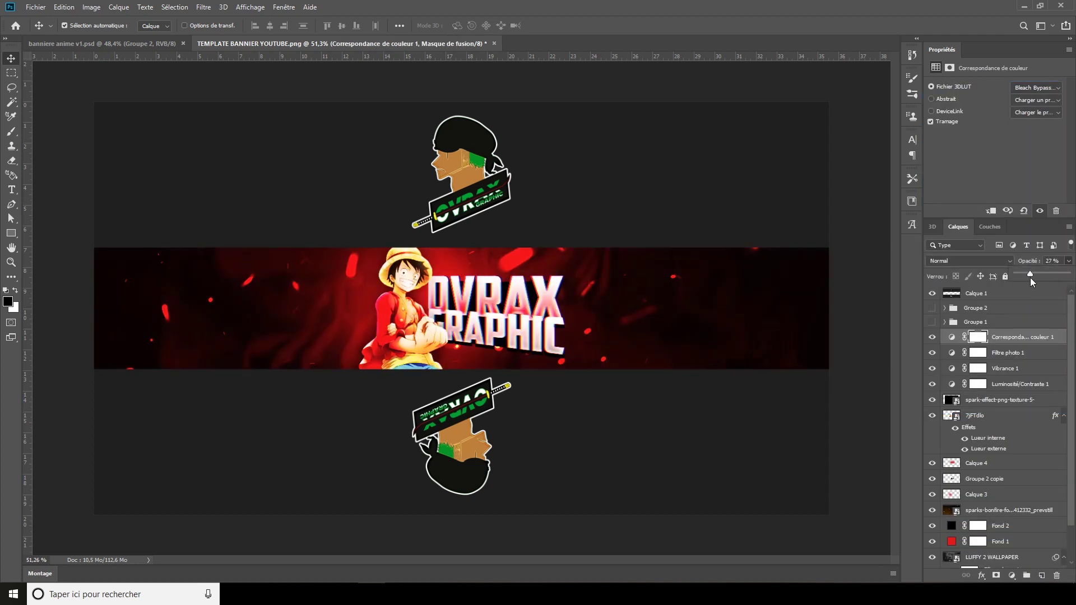
- Add a gradient map, and in Selective Colour cut yellow to -73 then switch to the blacks
left_click(1012, 576)
left_click(997, 535)
left_click(991, 89)
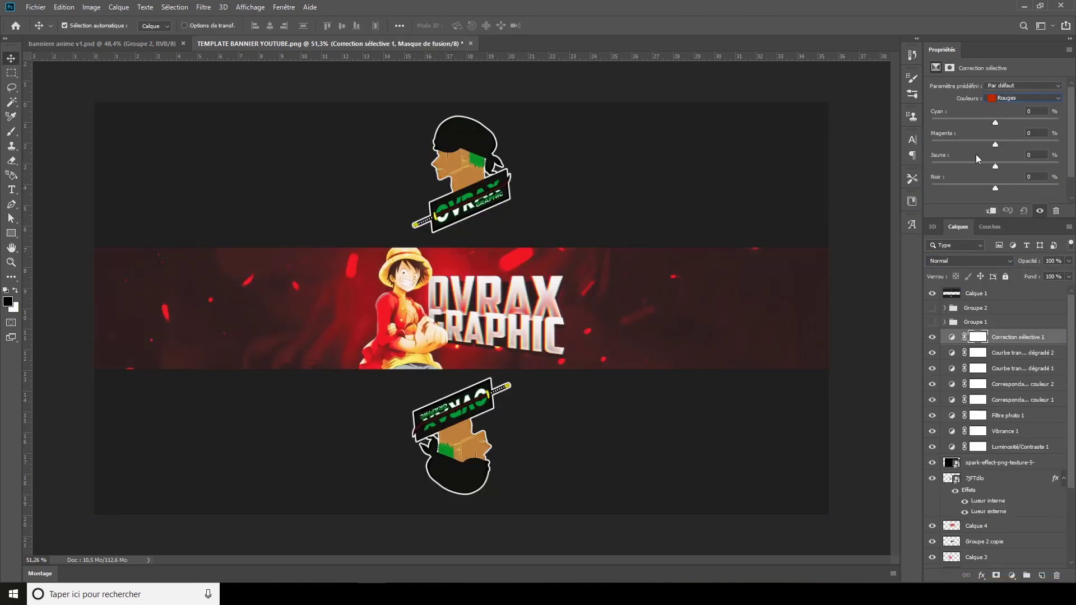
mouse_move(976, 165)
left_mouse_down()
mouse_move(947, 167)
mouse_move(996, 167)
left_mouse_up()
left_click(1023, 98)
left_click(1025, 180)
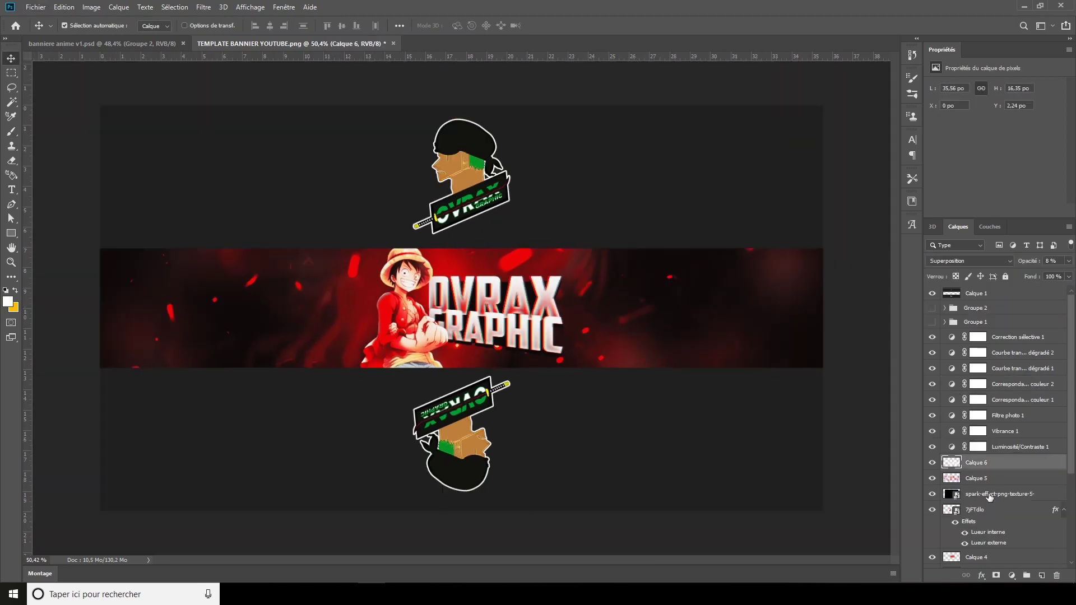
- Import and embed the sparks image 1 and set it to Superposition blend mode
left_click(36, 7)
left_click(67, 218)
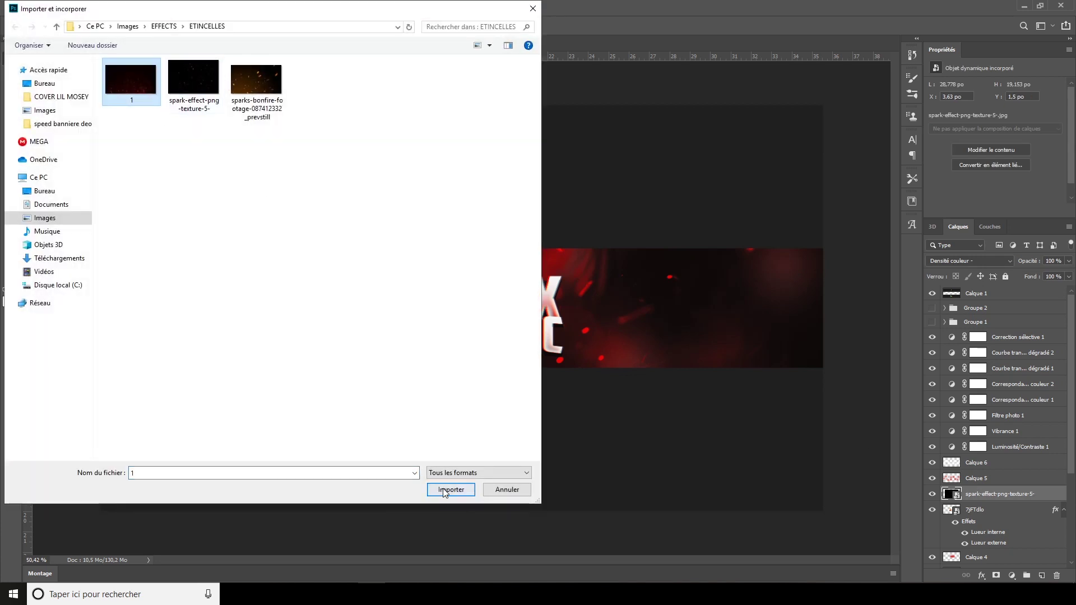
left_click(443, 489)
key("Return")
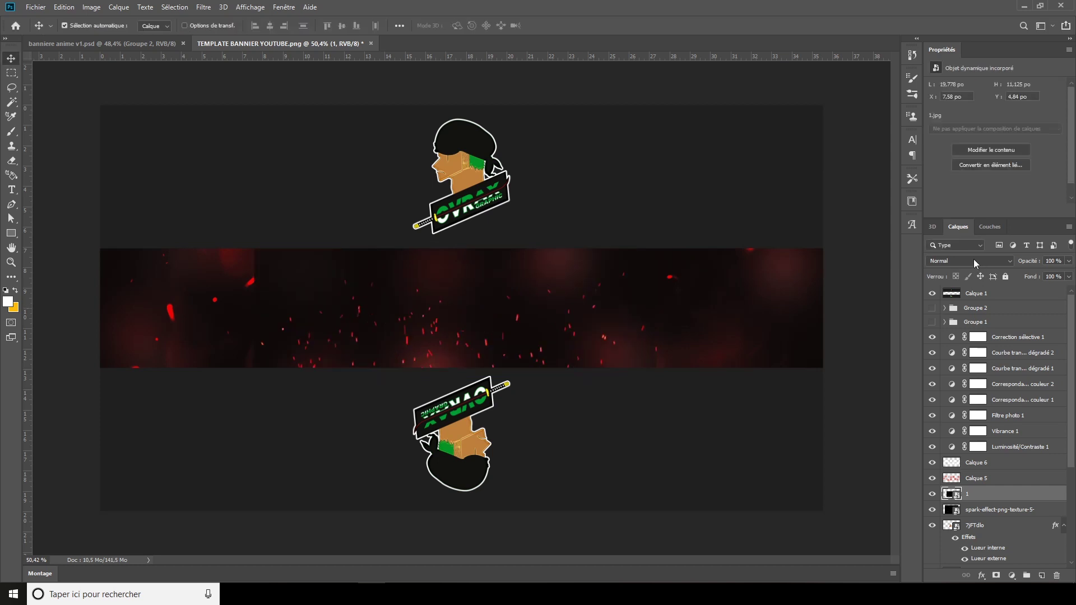
left_click(973, 260)
left_click(963, 355)
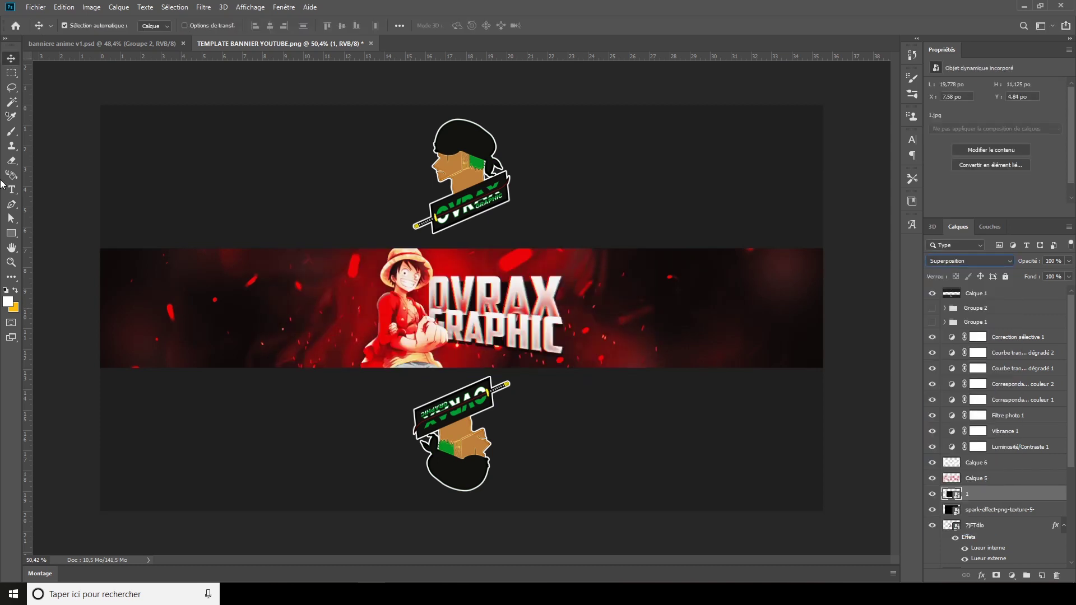
- Add a layer mask to sparks layer 1 and paint on it with the Brush tool
key("alt")
left_click(79, 294)
scroll(639, 258, "up", 2)
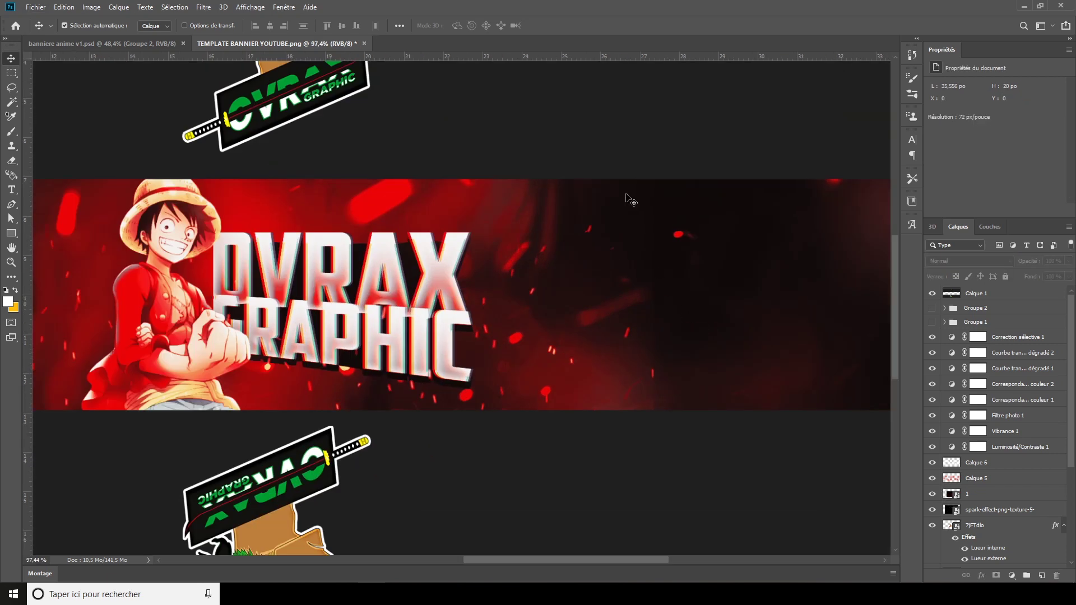
scroll(665, 379, "down", 1)
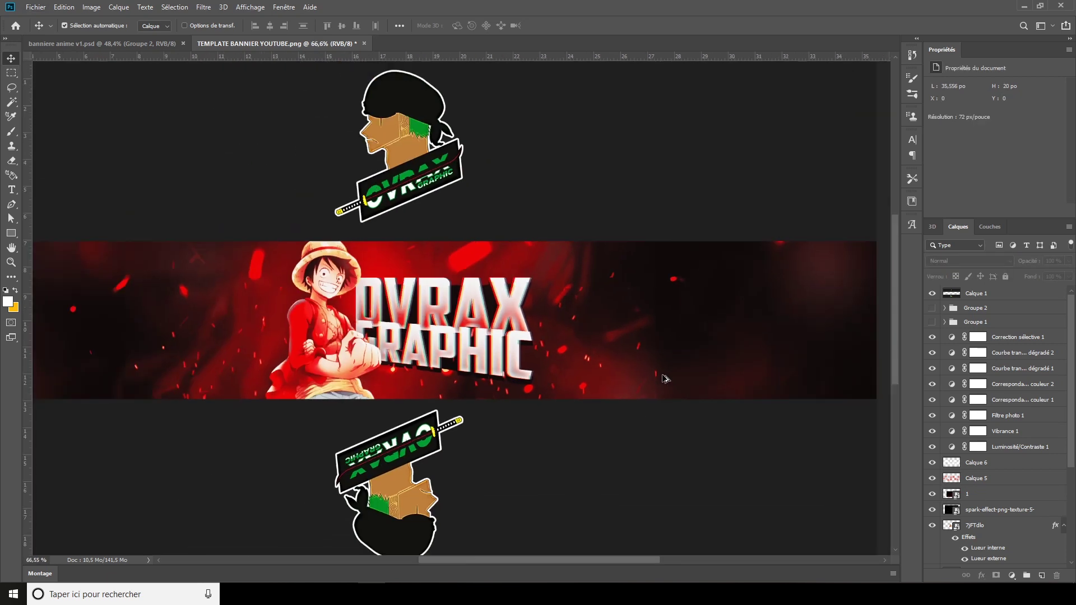
left_click(1008, 497)
left_click(995, 576)
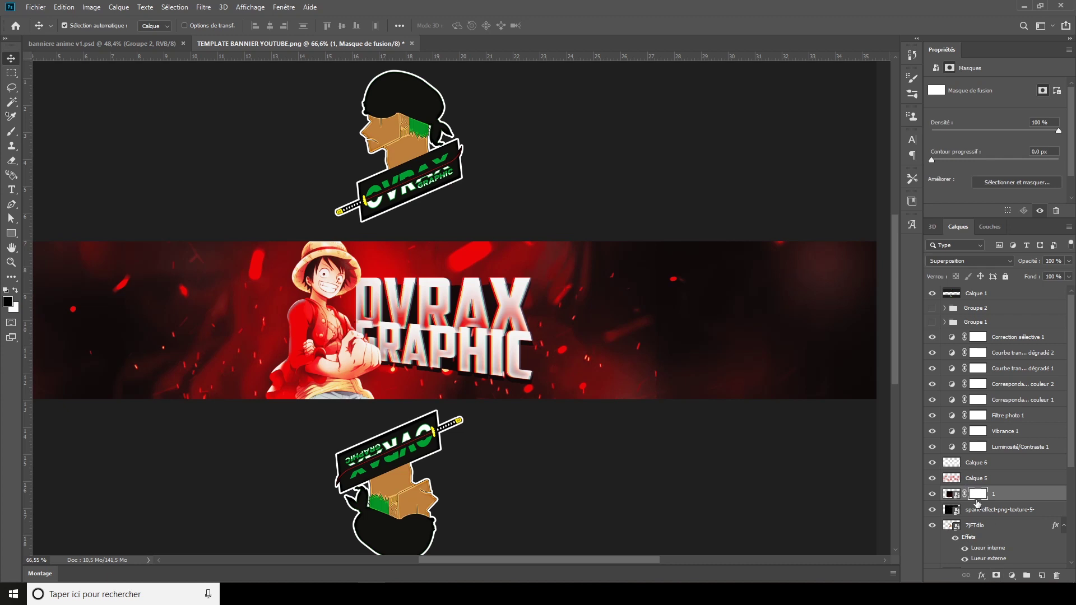
left_click(11, 132)
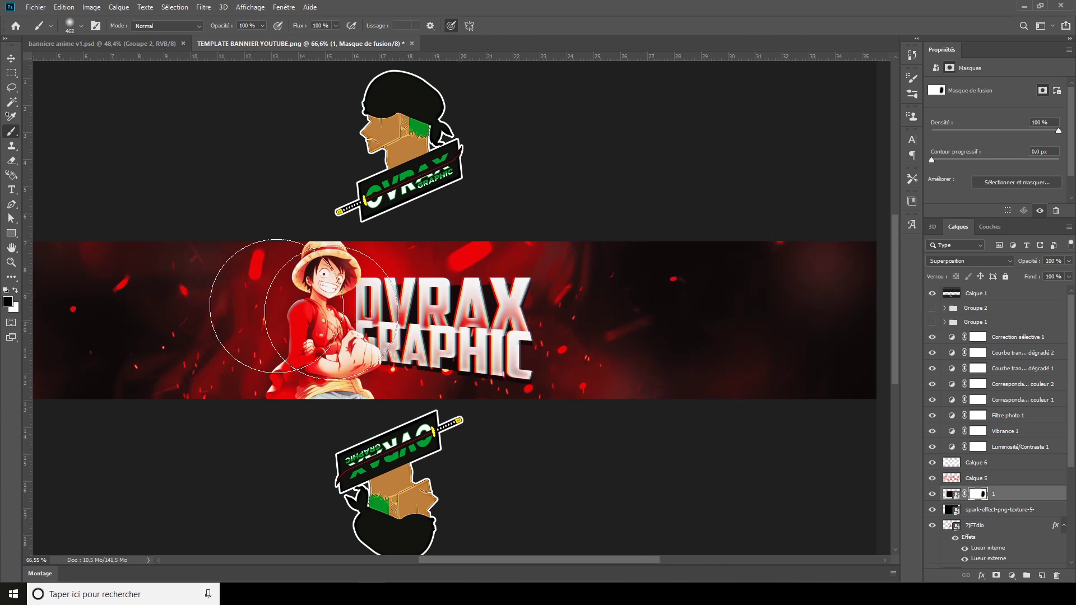
scroll(280, 313, "down", 3)
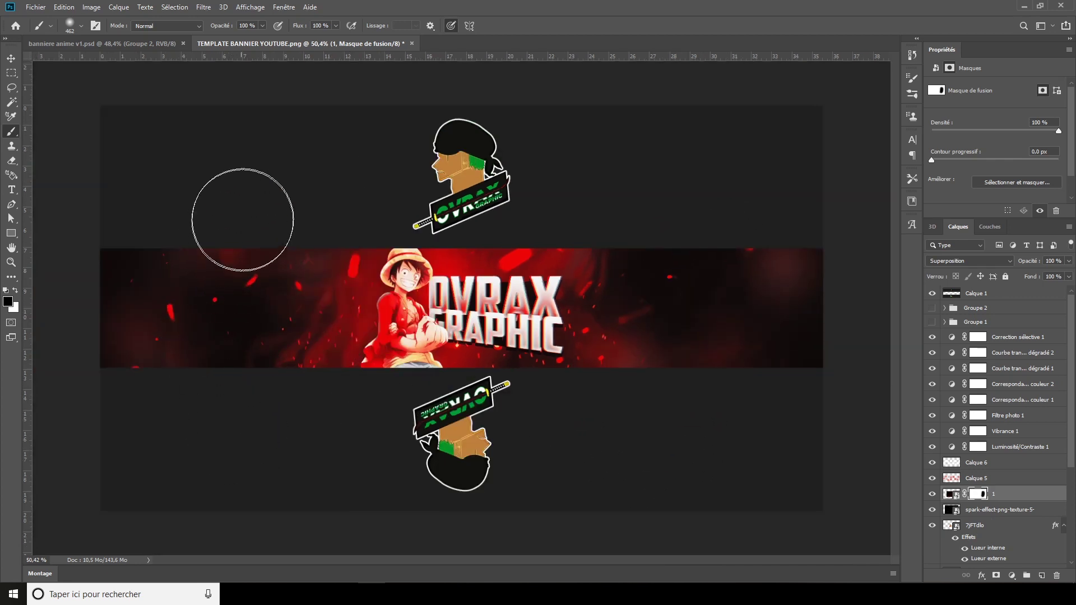
left_click(10, 62)
left_click(53, 135)
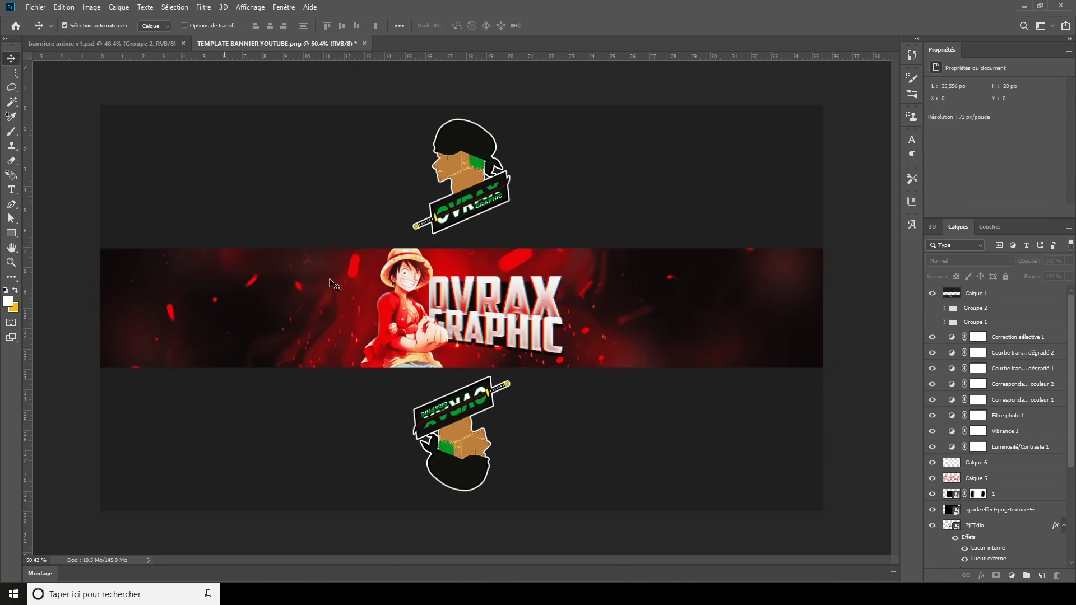
scroll(524, 399, "up", 2)
scroll(525, 399, "down", 1)
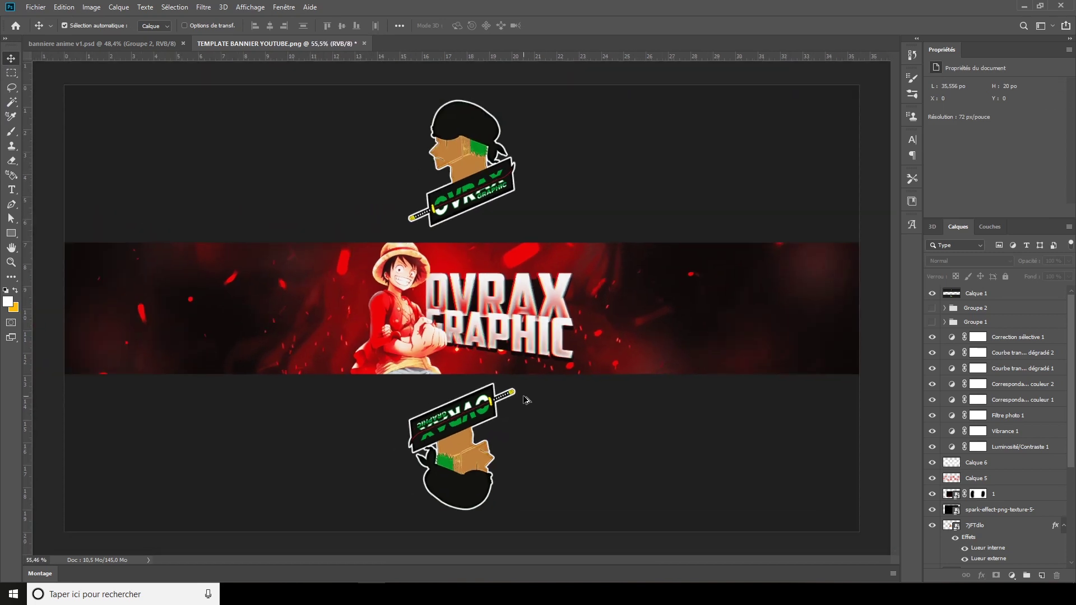
- Above Calque 4, import and embed light effect image 25 from the LIGHT_EFFECT folder
scroll(1000, 488, "down", 1)
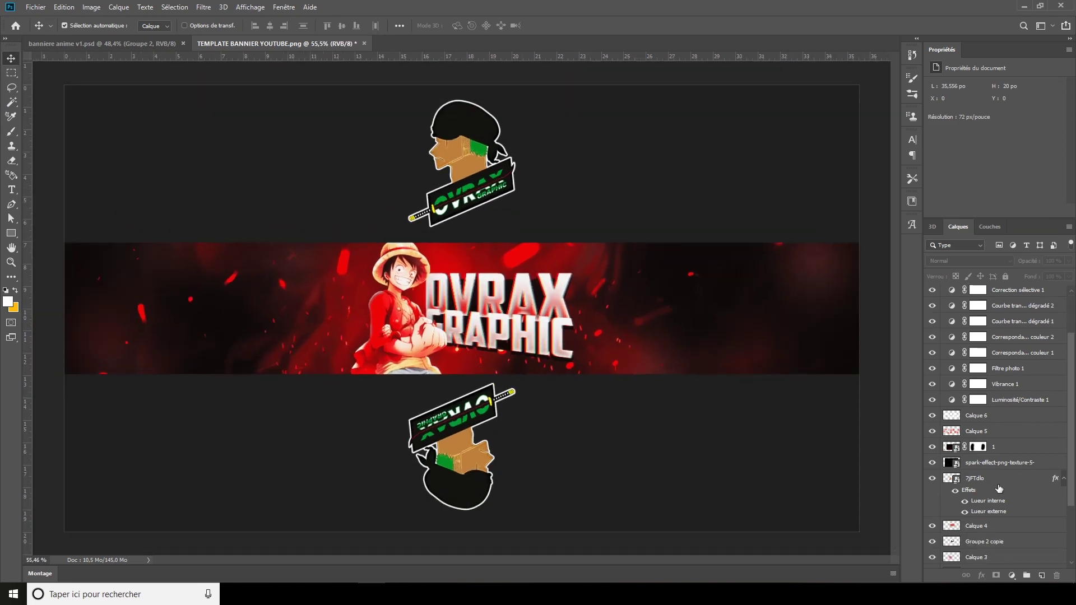
scroll(1000, 488, "down", 2)
scroll(999, 489, "down", 1)
left_click(1010, 437)
left_click(35, 7)
left_click(95, 217)
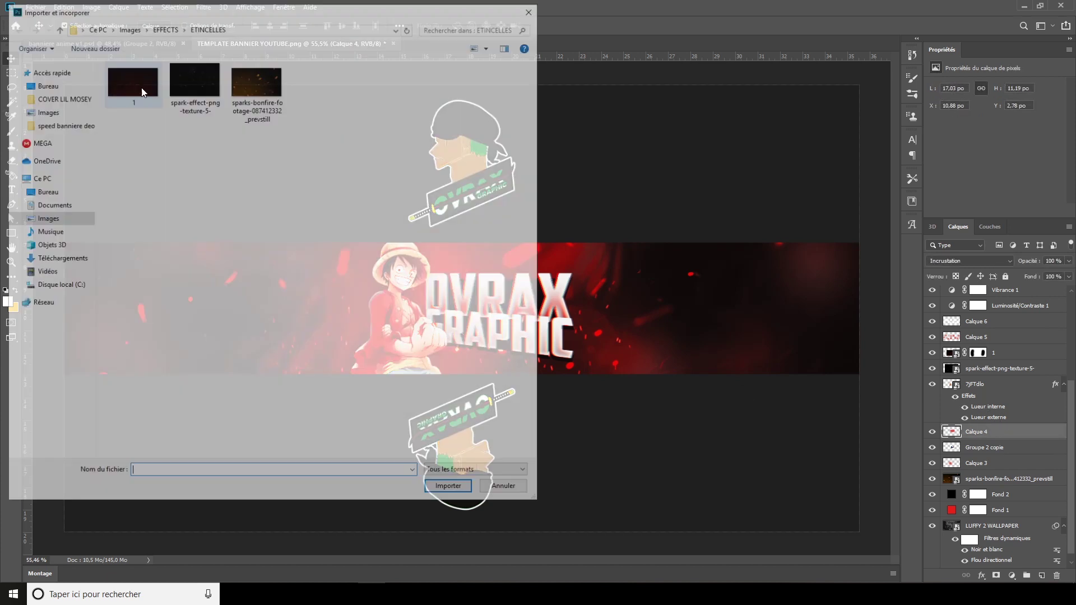
left_click(163, 26)
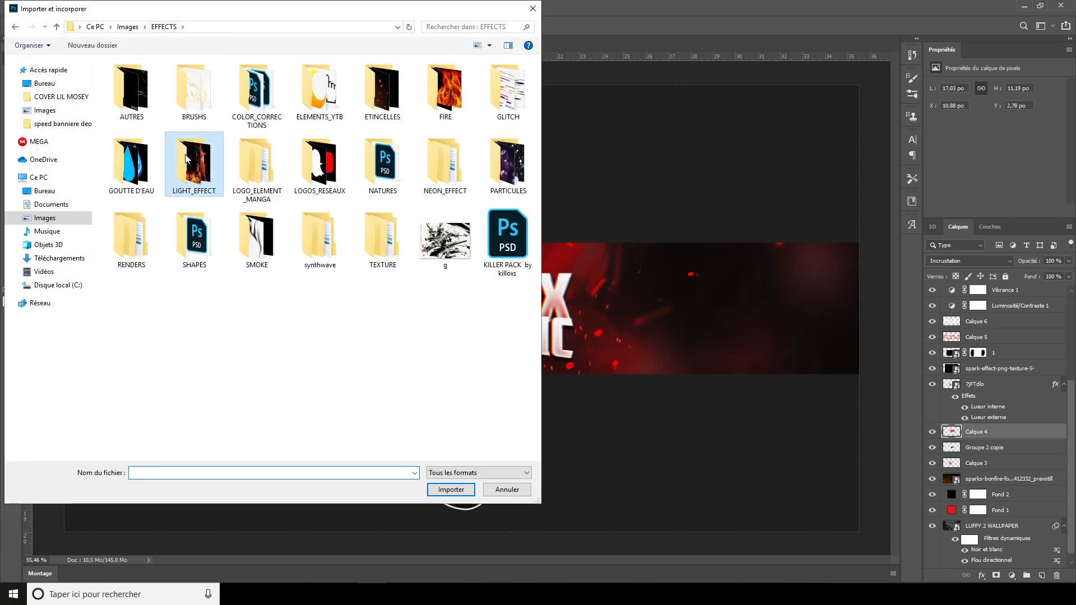
double_click(194, 164)
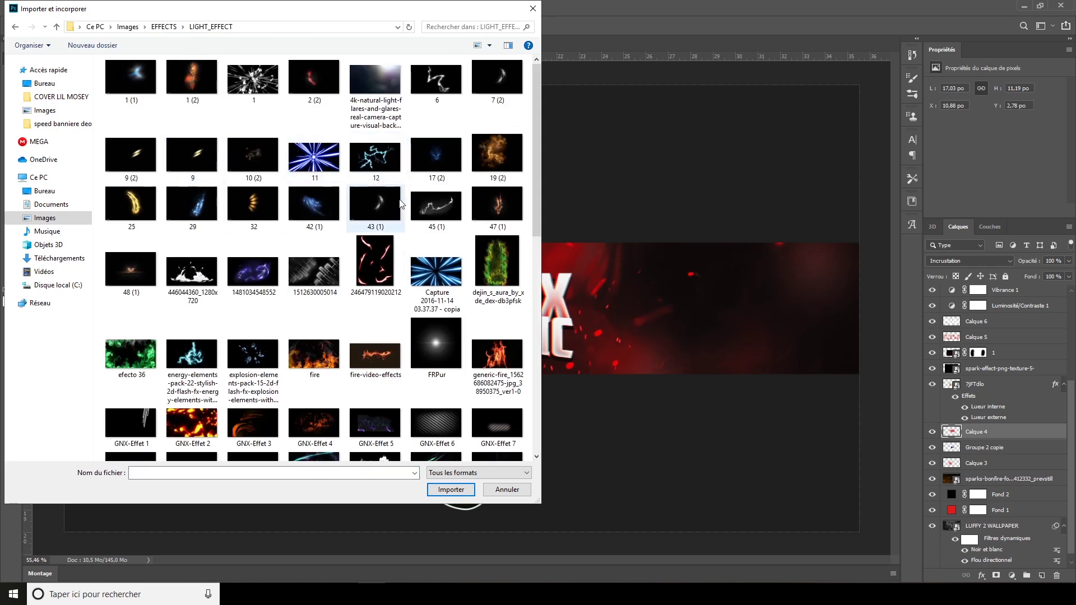
scroll(361, 280, "down", 8)
scroll(361, 278, "up", 8)
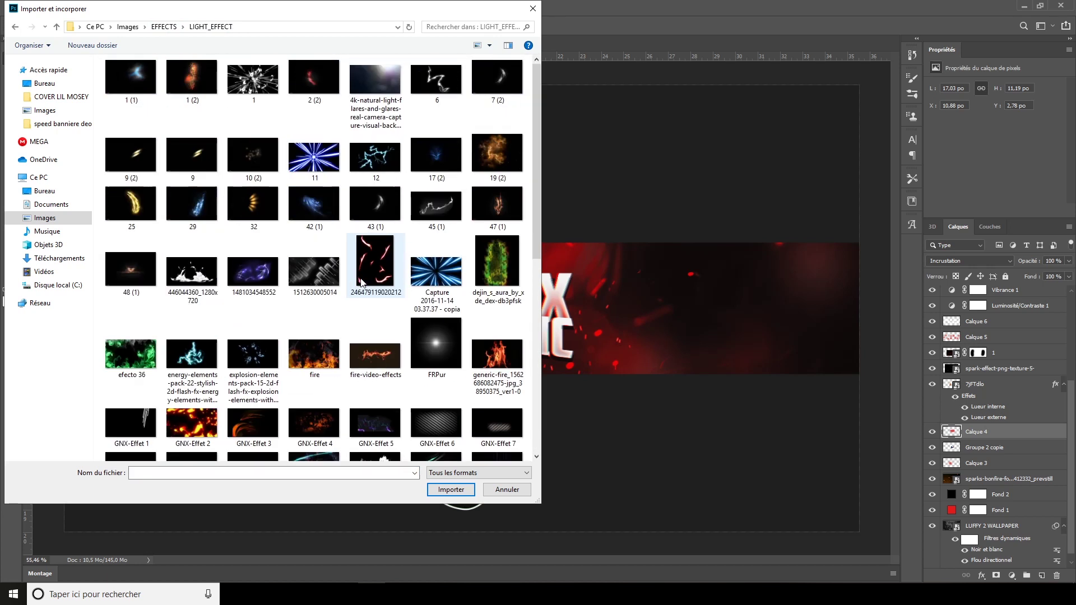
left_click(131, 206)
left_click(450, 489)
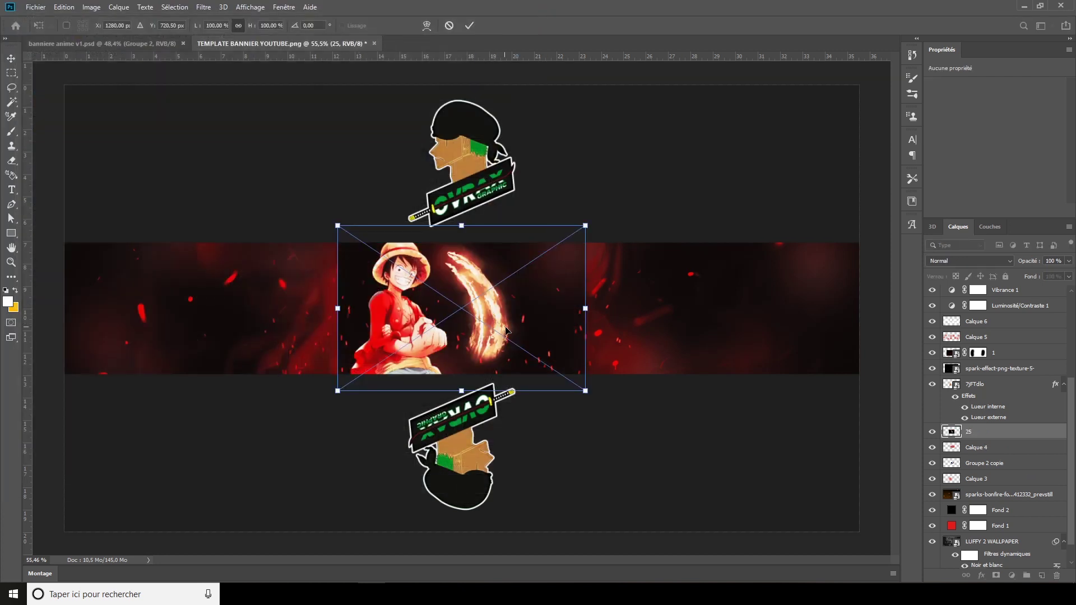
- Move the flame onto Luffy, flip it horizontally, scale to about 134%, and blend in Superposition
left_click_drag(435, 336, 376, 337)
right_click(427, 330)
left_click(476, 461)
mouse_move(482, 314)
left_mouse_down()
mouse_move(564, 314)
mouse_move(504, 332)
left_mouse_up()
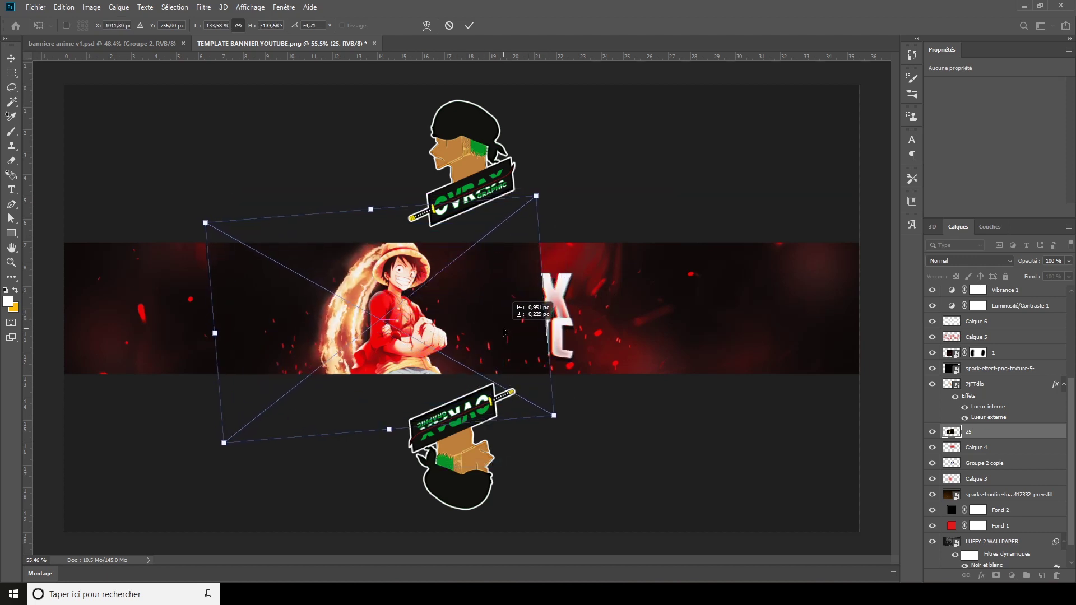
key("Return")
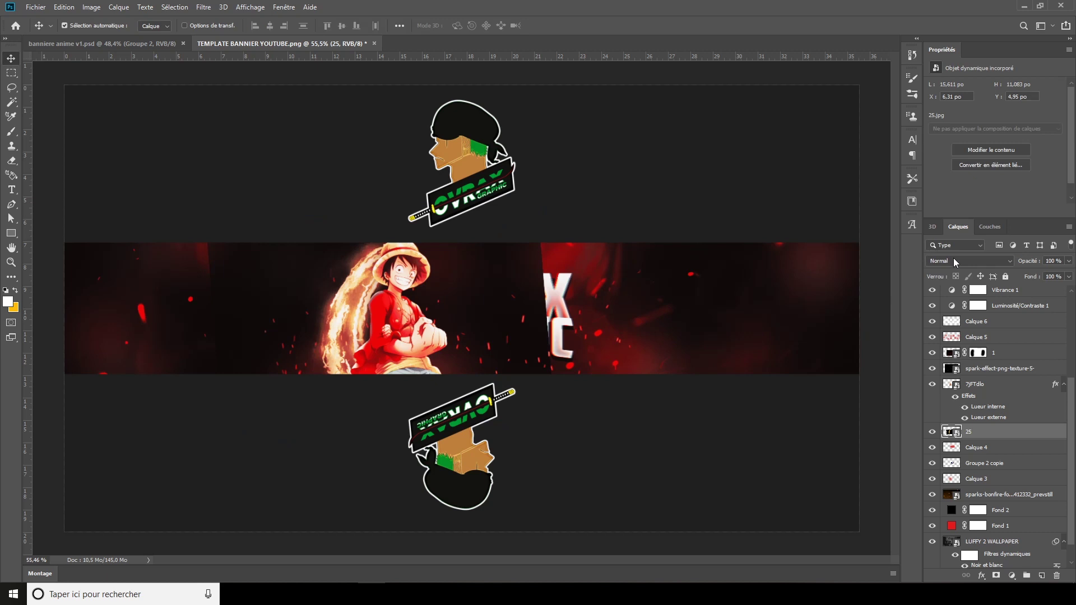
left_click(953, 259)
left_click(970, 357)
left_click(52, 234)
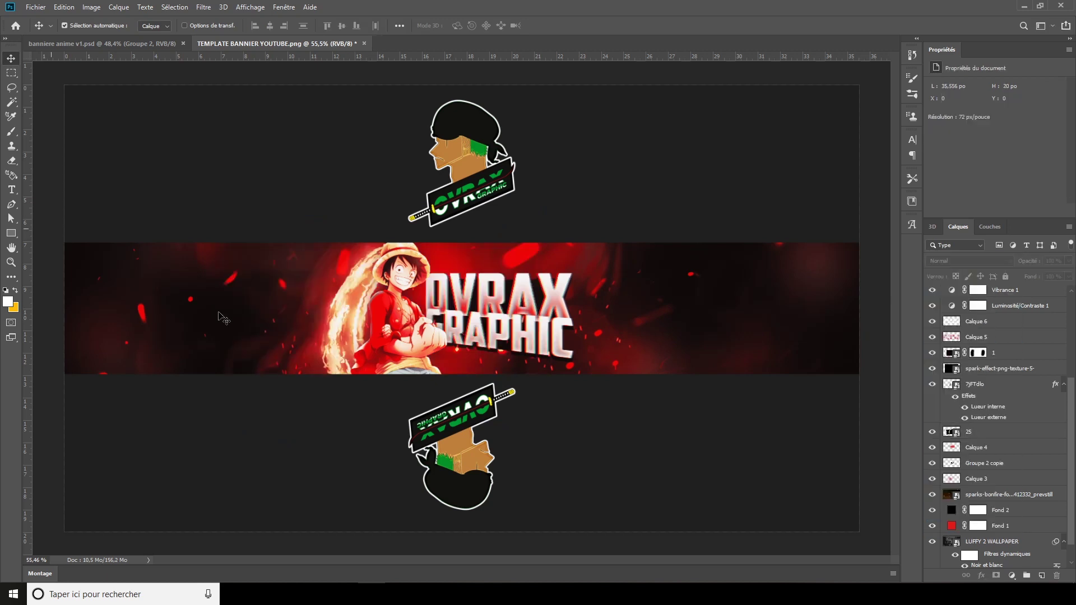
scroll(302, 336, "down", 1)
scroll(500, 354, "up", 1)
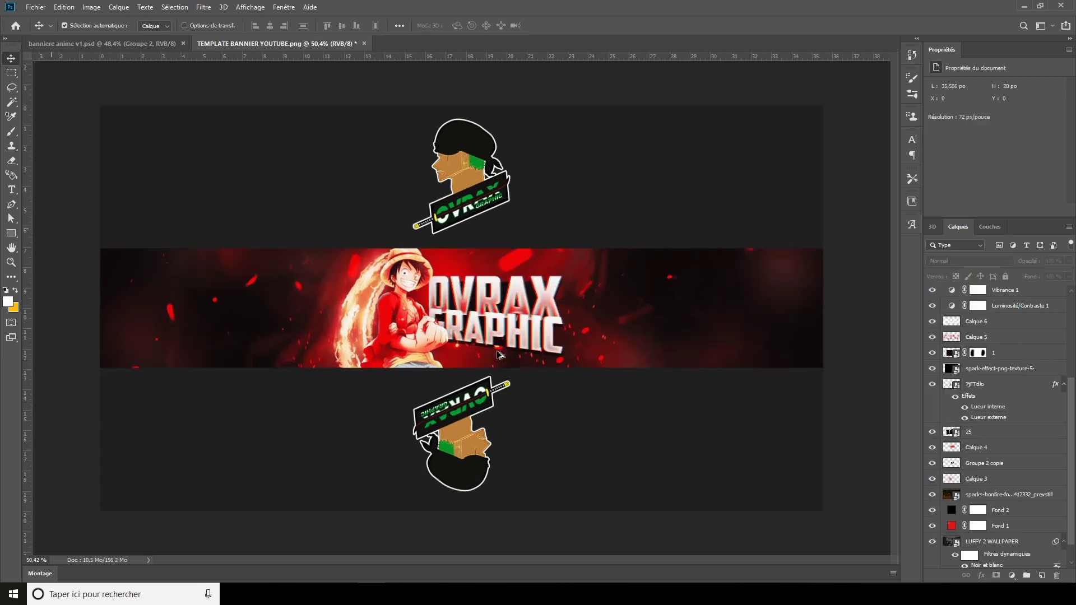